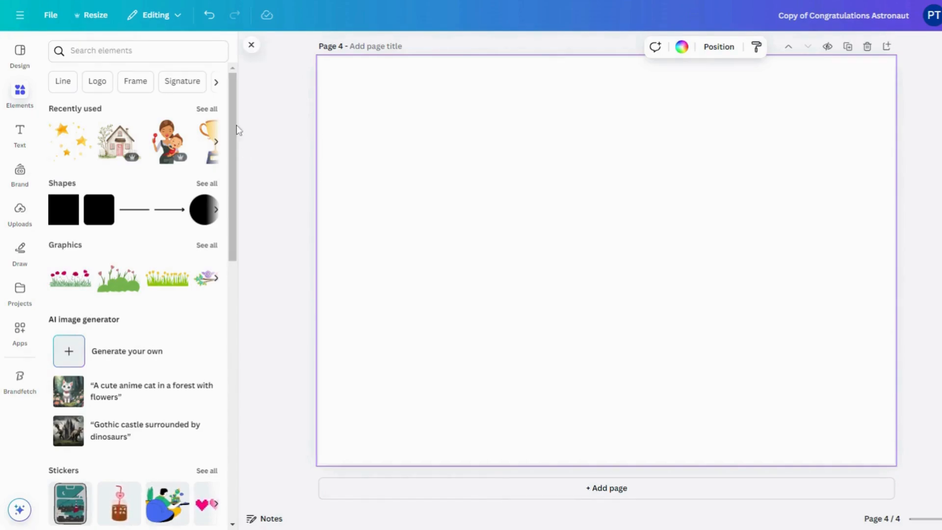
- Search the elements library for "Background"
{"action": "left_click", "coordinate": [123, 51]}
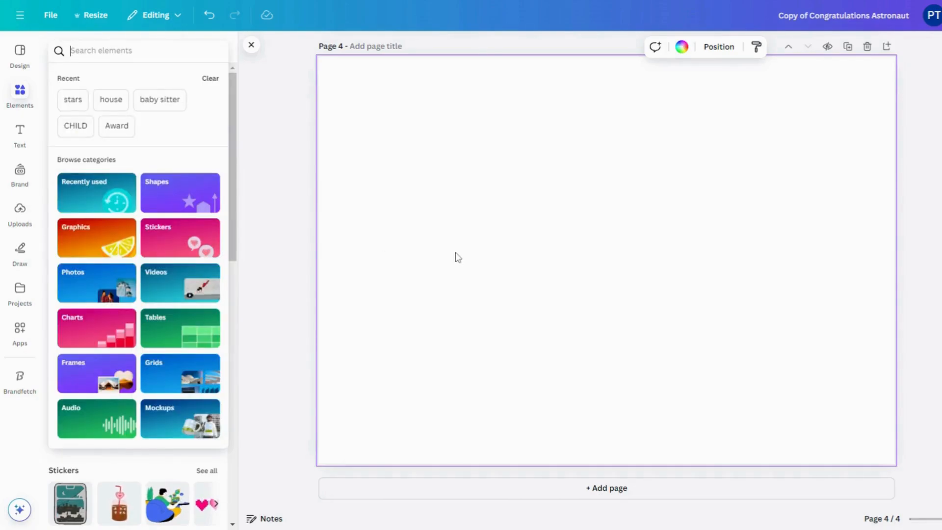
{"action": "left_click", "coordinate": [20, 89]}
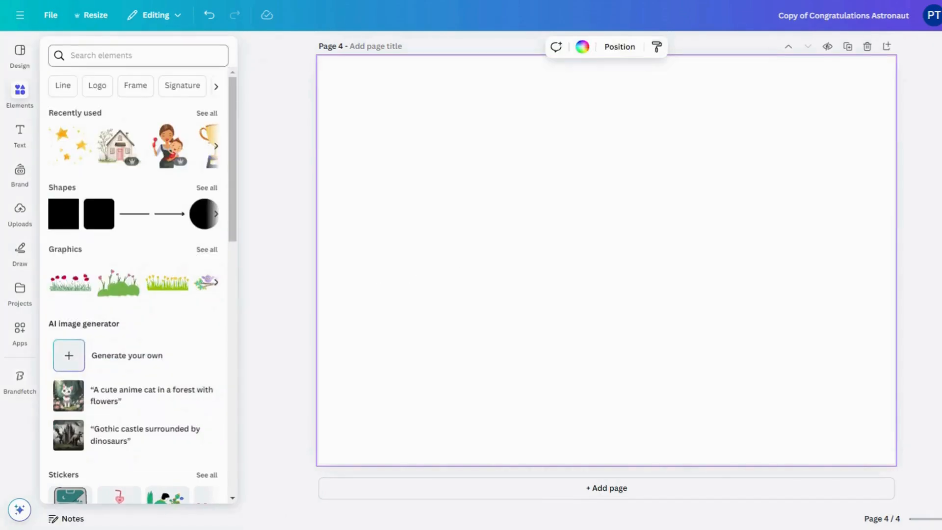
{"action": "left_click", "coordinate": [123, 55]}
{"action": "type", "text": "Bac"}
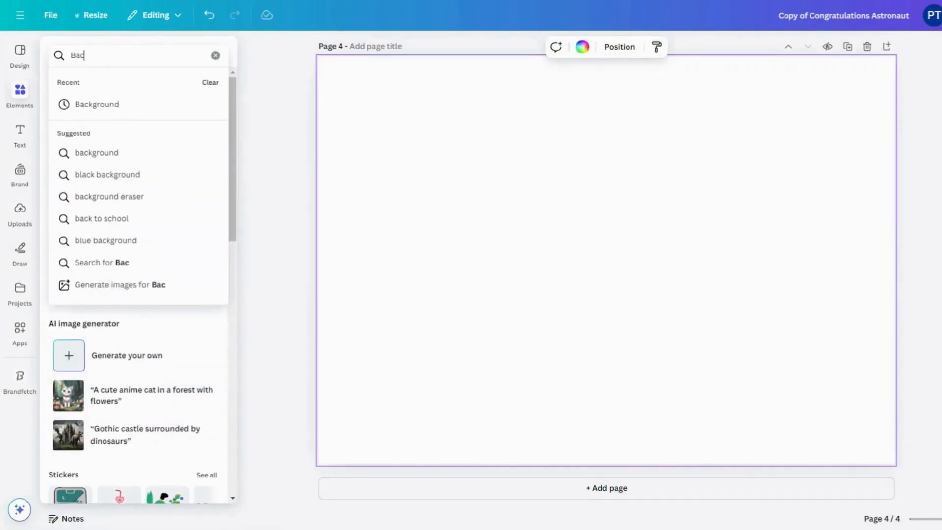
{"action": "type", "text": "kgr"}
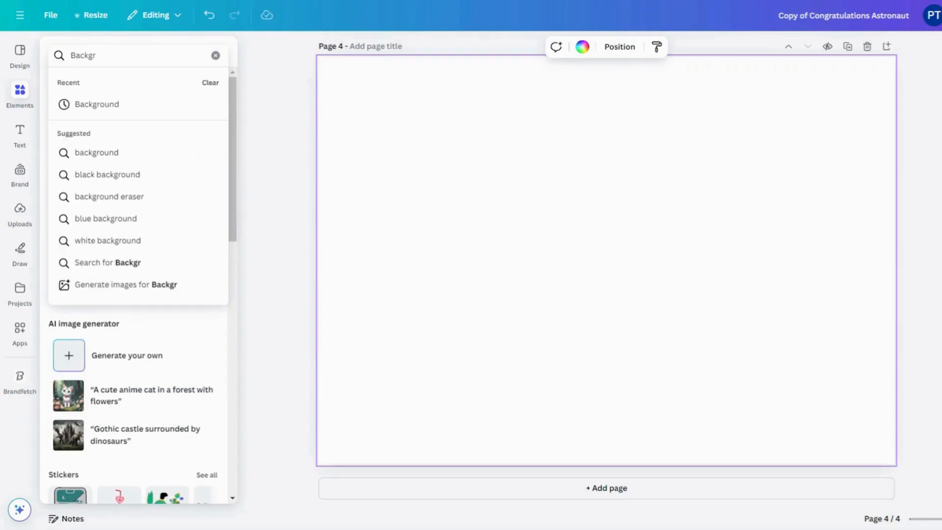
{"action": "type", "text": "tound"}
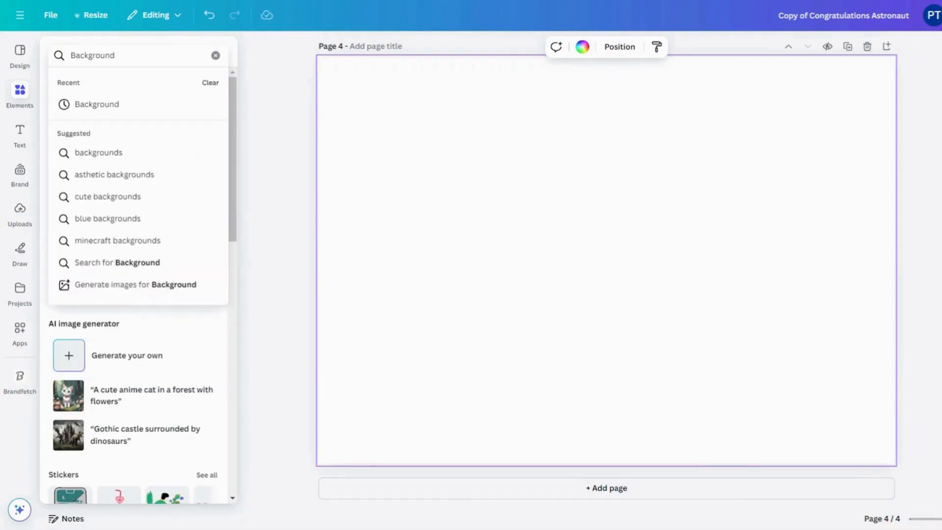
{"action": "key", "text": "Return"}
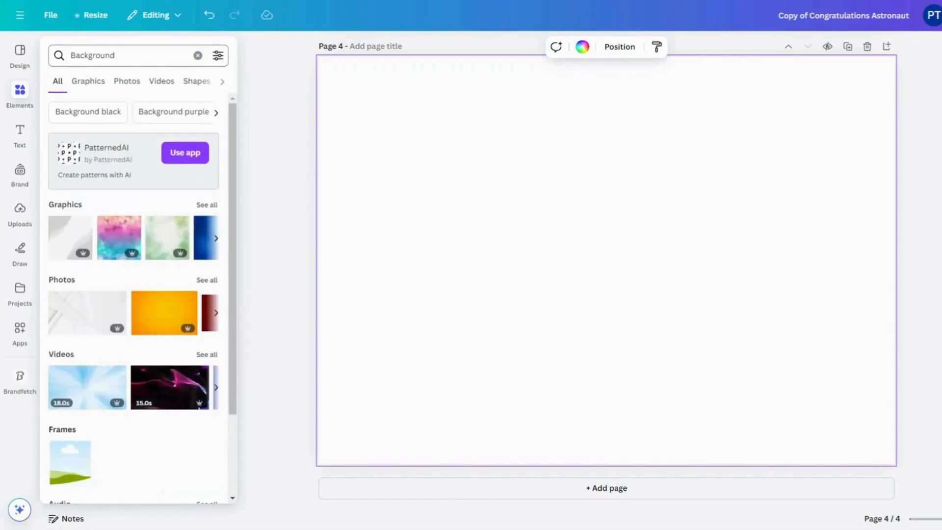
- Show all graphics found for the background search and look through them for a suitable page backdrop
{"action": "scroll", "coordinate": [146, 471], "scroll_direction": "down", "scroll_amount": 3}
{"action": "scroll", "coordinate": [149, 469], "scroll_direction": "up", "scroll_amount": 1}
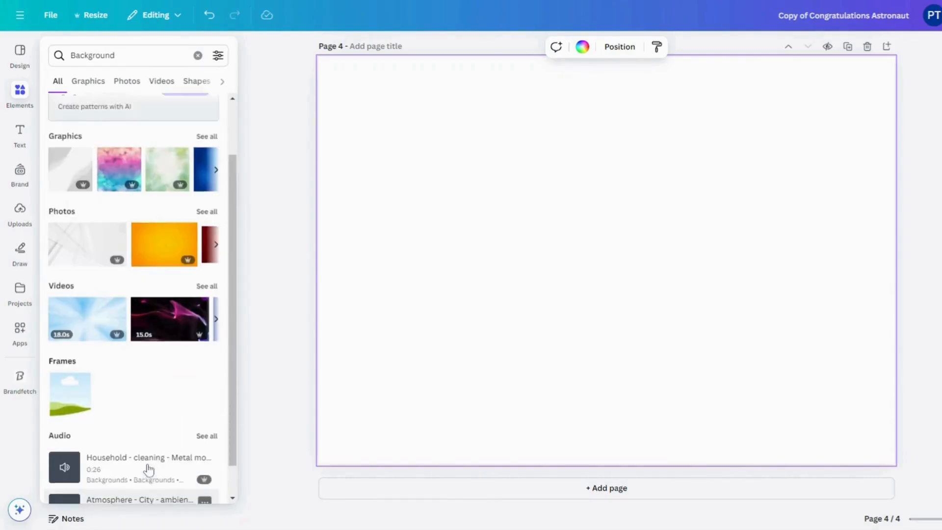
{"action": "scroll", "coordinate": [148, 469], "scroll_direction": "up", "scroll_amount": 1}
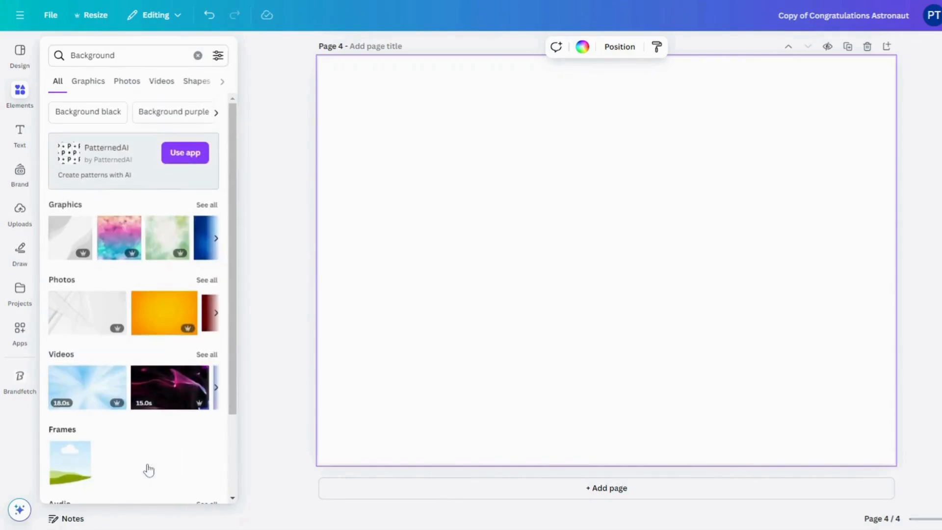
{"action": "left_click", "coordinate": [216, 206]}
{"action": "scroll", "coordinate": [151, 349], "scroll_direction": "down", "scroll_amount": 8}
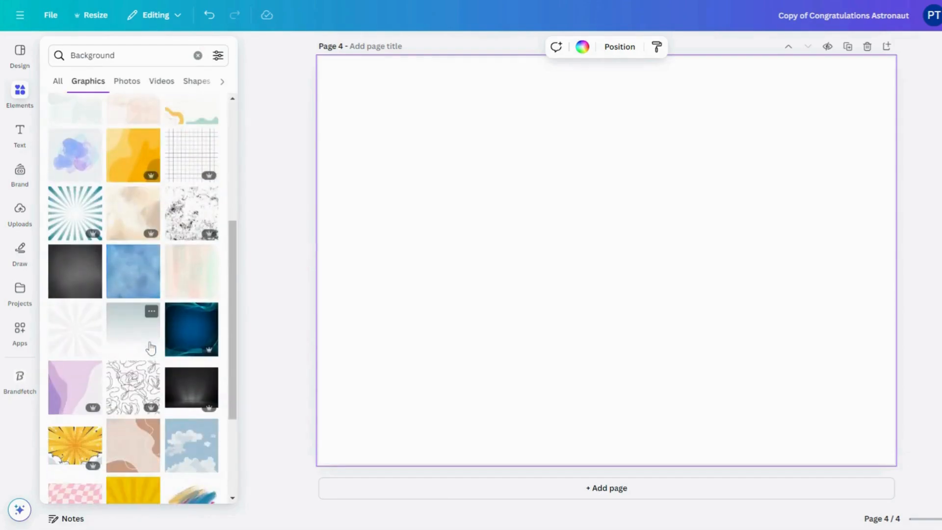
{"action": "scroll", "coordinate": [150, 349], "scroll_direction": "down", "scroll_amount": 10}
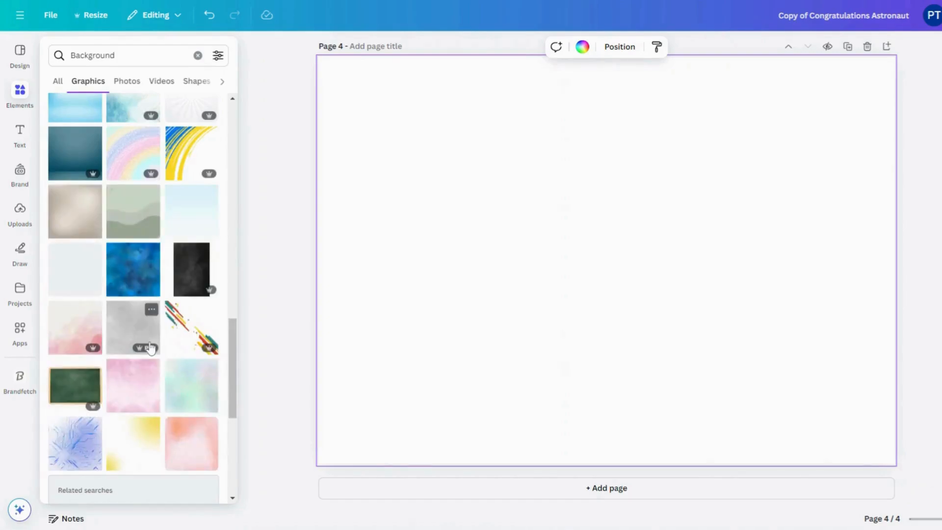
{"action": "scroll", "coordinate": [150, 349], "scroll_direction": "down", "scroll_amount": 4}
{"action": "scroll", "coordinate": [148, 347], "scroll_direction": "up", "scroll_amount": 5}
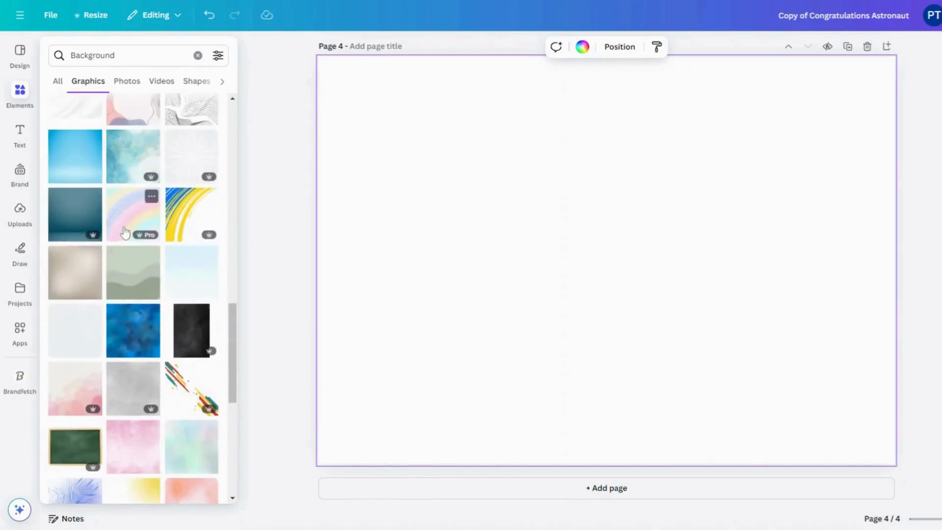
{"action": "scroll", "coordinate": [173, 423], "scroll_direction": "down", "scroll_amount": 5}
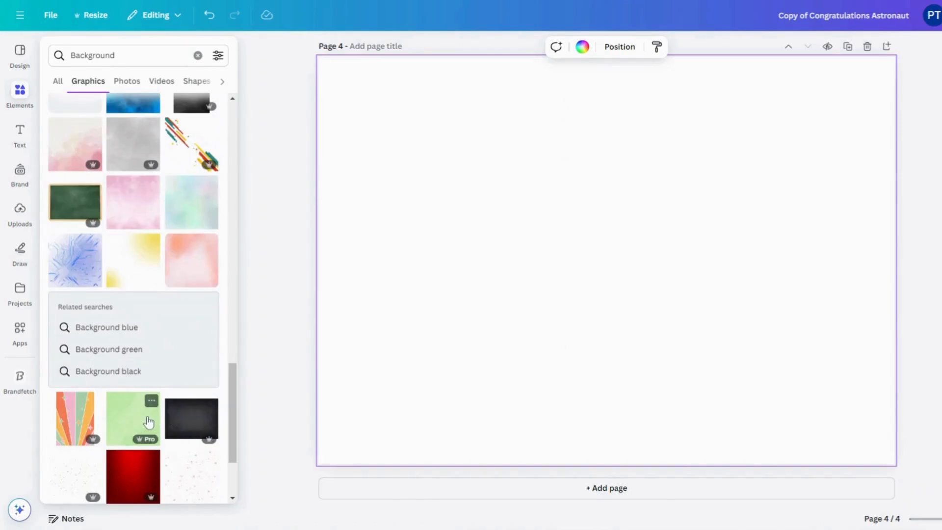
{"action": "scroll", "coordinate": [168, 400], "scroll_direction": "down", "scroll_amount": 7}
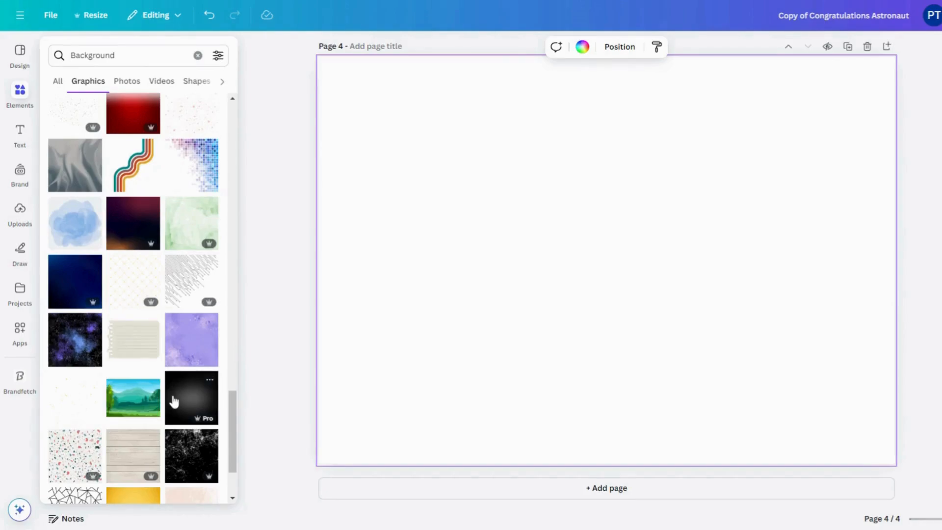
{"action": "left_click", "coordinate": [20, 93]}
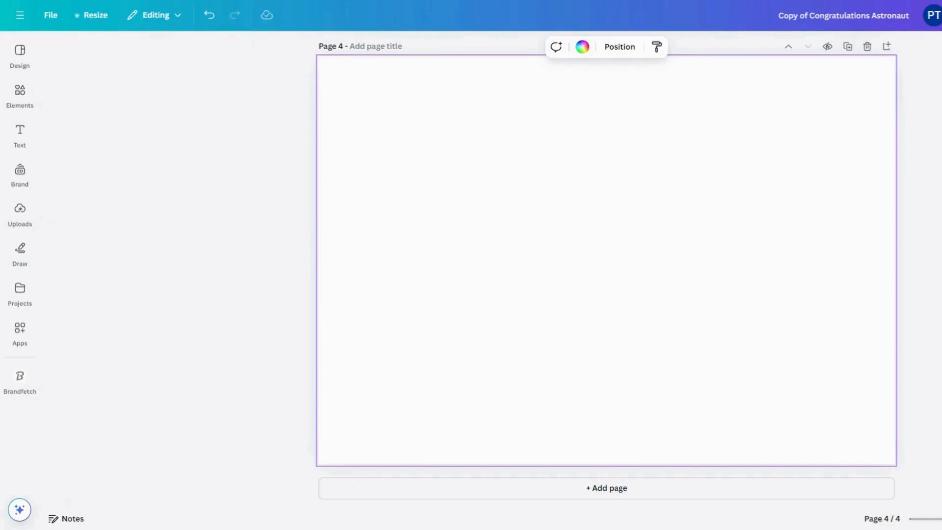
{"action": "left_click", "coordinate": [20, 133]}
{"action": "left_click", "coordinate": [20, 94]}
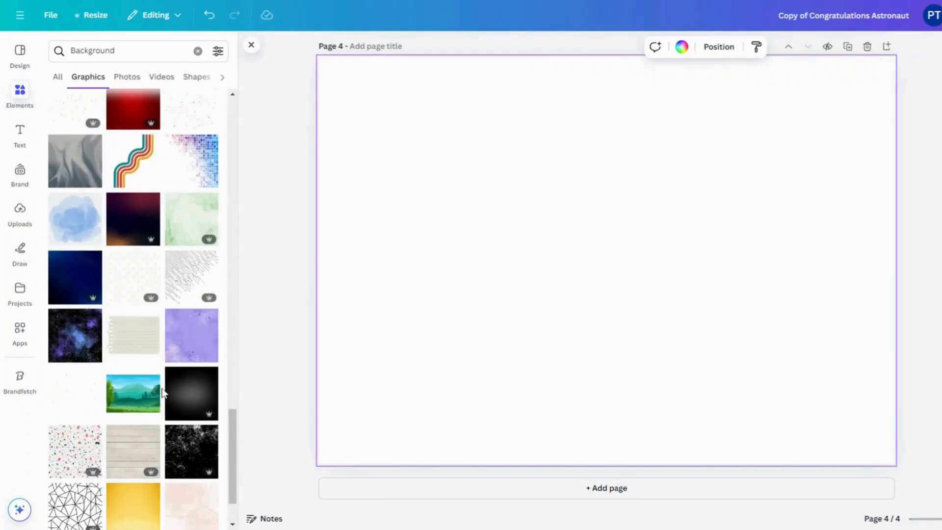
{"action": "scroll", "coordinate": [163, 393], "scroll_direction": "down", "scroll_amount": 5}
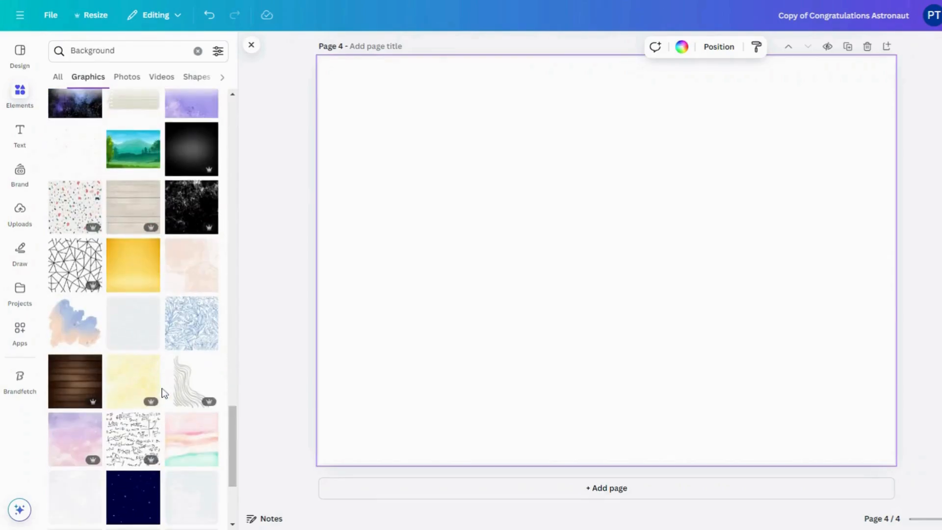
{"action": "scroll", "coordinate": [164, 393], "scroll_direction": "down", "scroll_amount": 4}
{"action": "scroll", "coordinate": [162, 356], "scroll_direction": "up", "scroll_amount": 6}
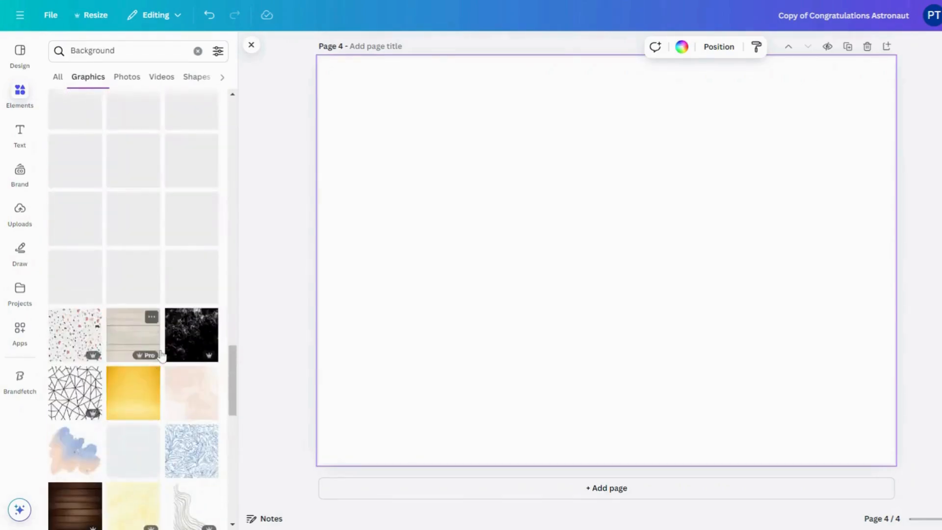
- Search the graphics for "Background of coffee house" and add the coffee bar illustration with pendant lamps to page 4
{"action": "left_click", "coordinate": [118, 51]}
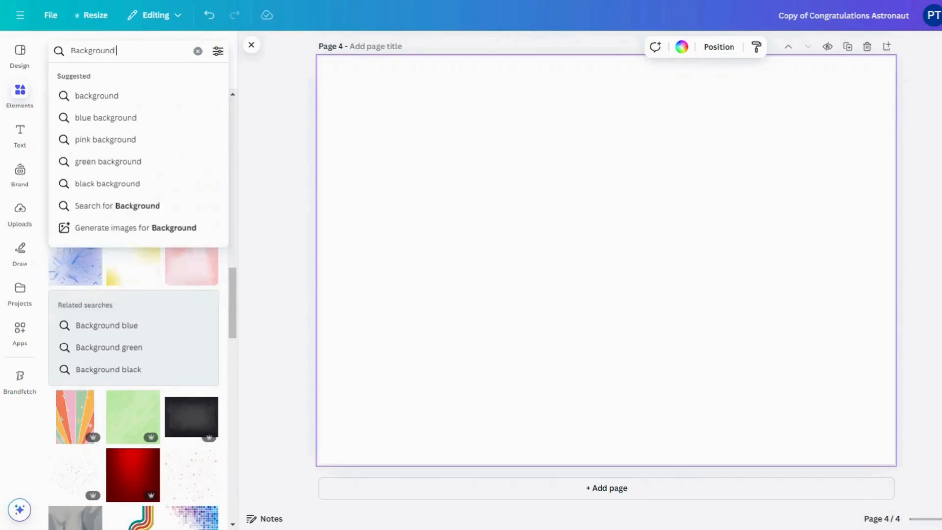
{"action": "type", "text": "of coff"}
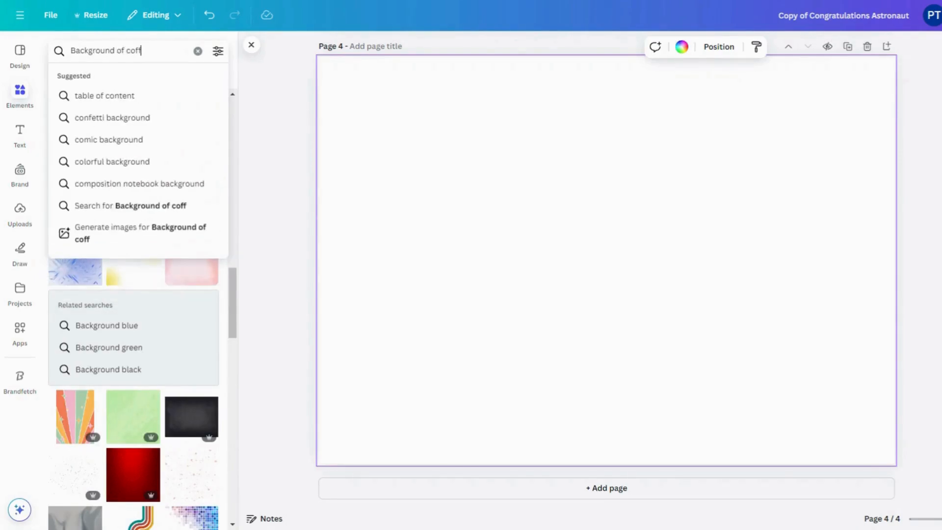
{"action": "type", "text": "ee house"}
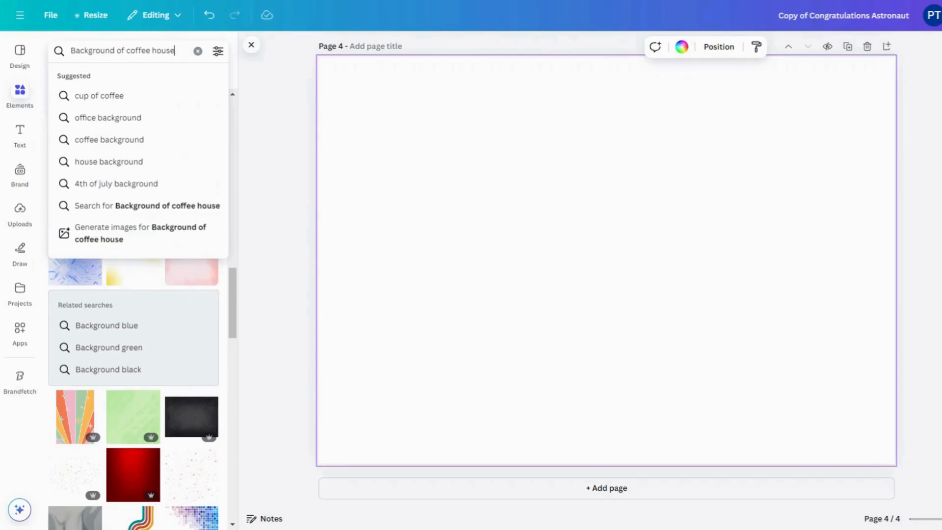
{"action": "key", "text": "Return"}
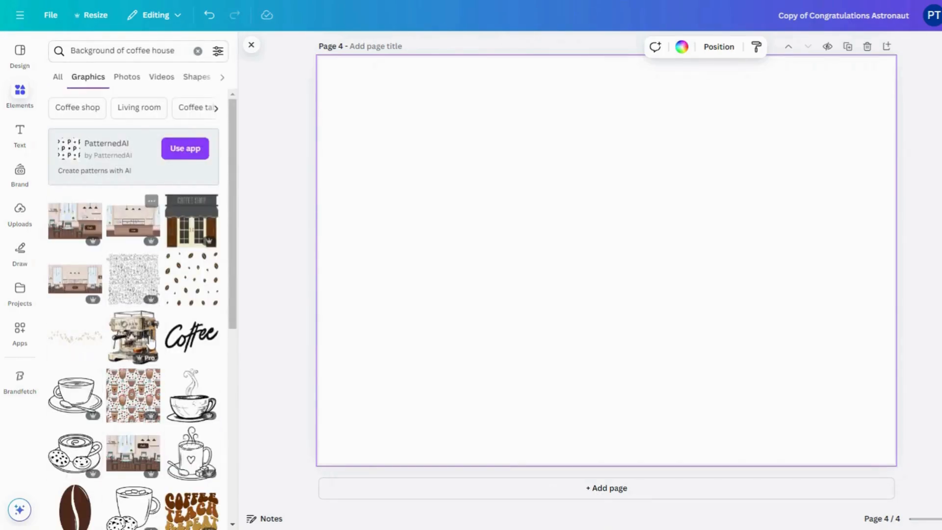
{"action": "scroll", "coordinate": [149, 344], "scroll_direction": "down", "scroll_amount": 4}
{"action": "scroll", "coordinate": [151, 343], "scroll_direction": "down", "scroll_amount": 4}
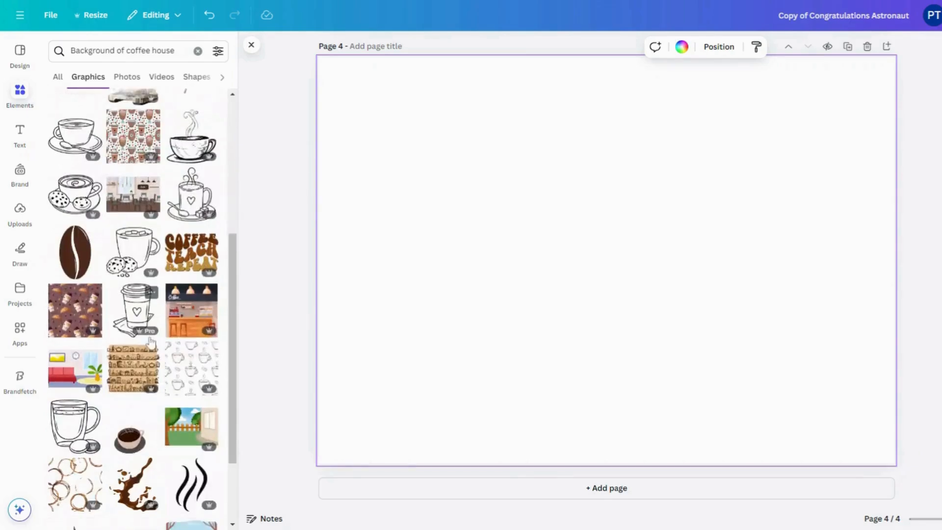
{"action": "scroll", "coordinate": [151, 342], "scroll_direction": "up", "scroll_amount": 4}
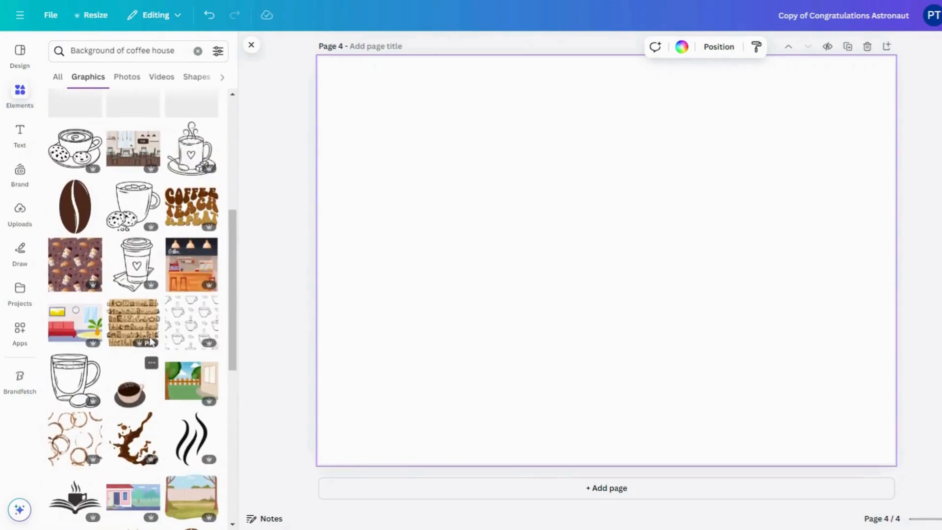
{"action": "left_click", "coordinate": [198, 309]}
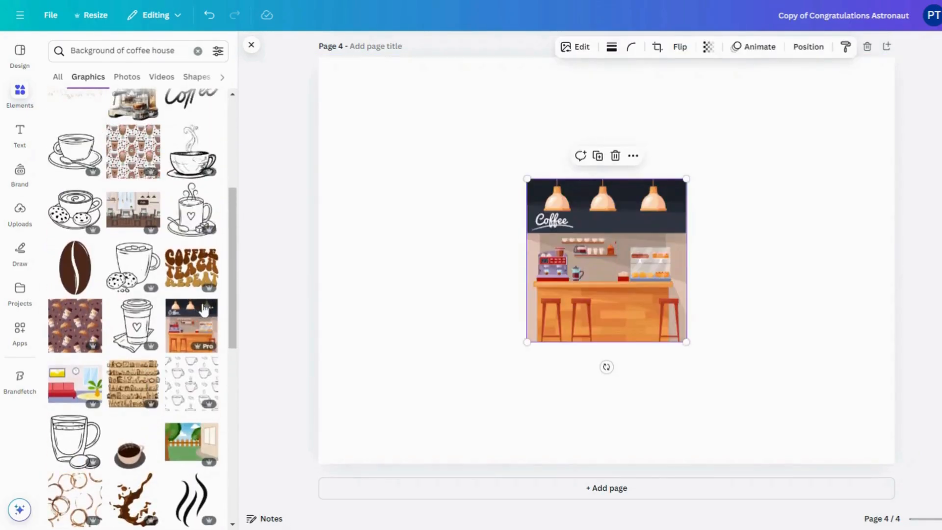
- Enlarge the coffee bar illustration beyond the page edges and reposition it so it covers all of page 4
{"action": "right_click", "coordinate": [632, 275]}
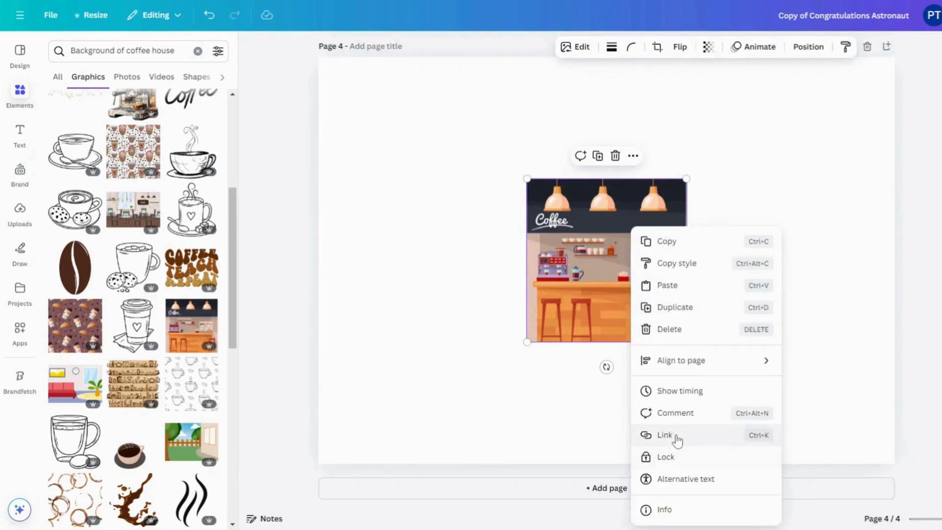
{"action": "left_click", "coordinate": [593, 239]}
{"action": "left_click_drag", "start_coordinate": [687, 179], "coordinate": [923, 3]}
{"action": "left_click_drag", "start_coordinate": [526, 343], "coordinate": [235, 472]}
{"action": "left_click_drag", "start_coordinate": [465, 445], "coordinate": [480, 413]}
- Try the shopfront scene with the picket fence and the outdoor field scene on page 4, deleting each one
{"action": "scroll", "coordinate": [124, 338], "scroll_direction": "down", "scroll_amount": 3}
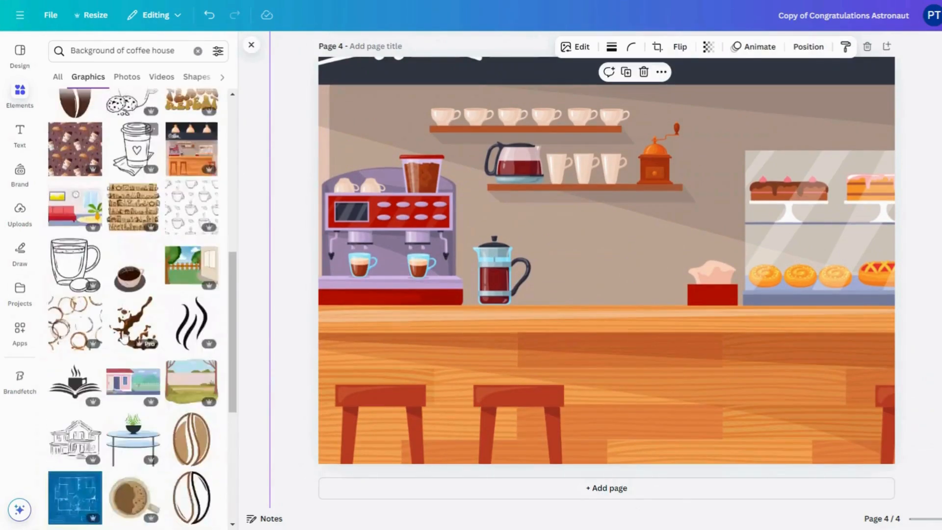
{"action": "scroll", "coordinate": [130, 215], "scroll_direction": "down", "scroll_amount": 5}
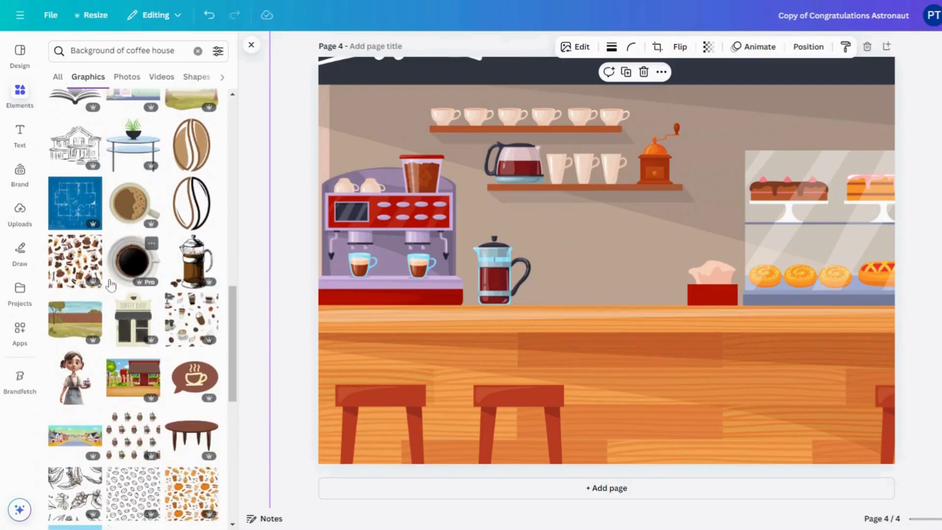
{"action": "left_click", "coordinate": [140, 371]}
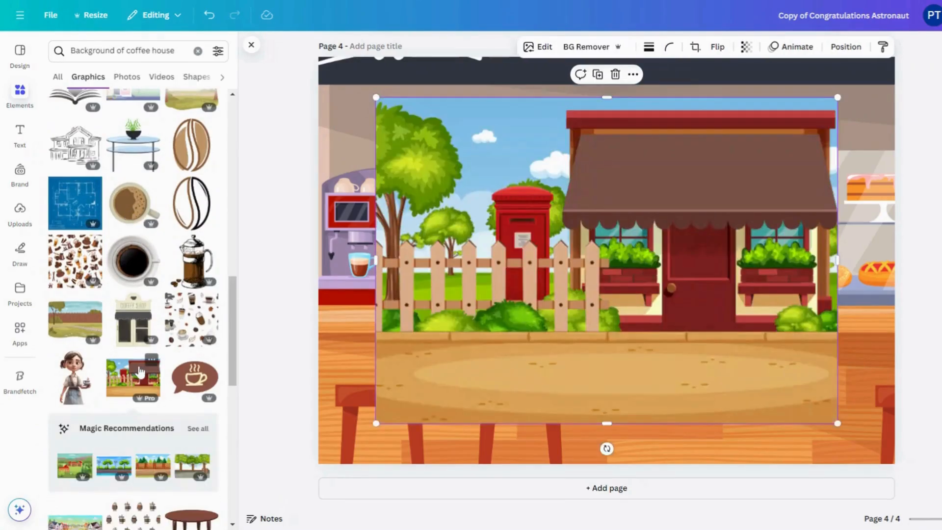
{"action": "key", "text": "Delete"}
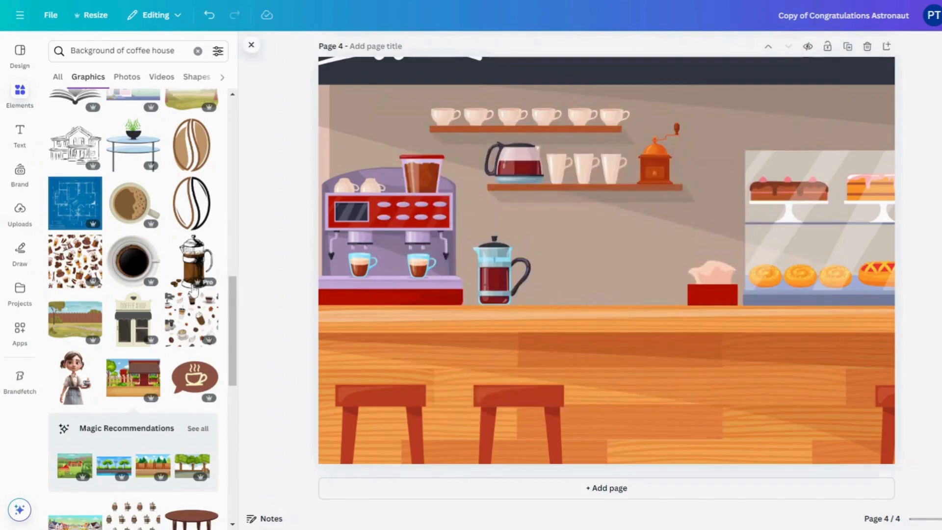
{"action": "left_click", "coordinate": [75, 319]}
{"action": "key", "text": "Delete"}
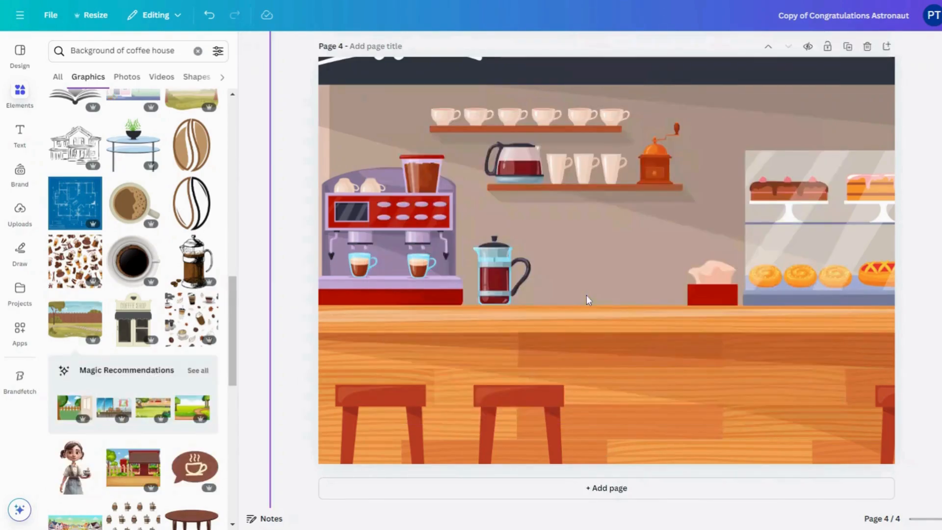
- Search the graphics for "Background of caafe" and return to the coffee bar scene on page 4
{"action": "scroll", "coordinate": [93, 429], "scroll_direction": "down", "scroll_amount": 7}
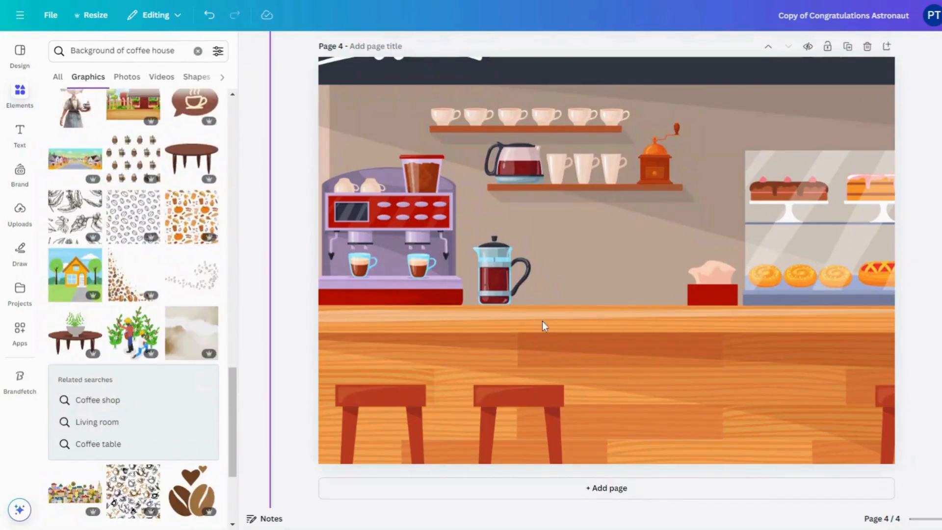
{"action": "scroll", "coordinate": [543, 321], "scroll_direction": "up", "scroll_amount": 5}
{"action": "scroll", "coordinate": [216, 206], "scroll_direction": "up", "scroll_amount": 3}
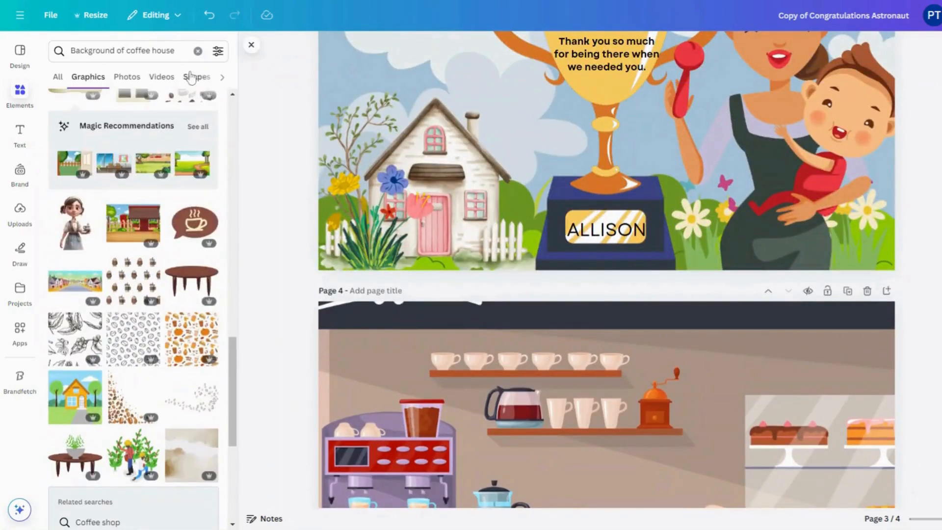
{"action": "left_click_drag", "start_coordinate": [175, 50], "coordinate": [138, 50]}
{"action": "type", "text": "aa"}
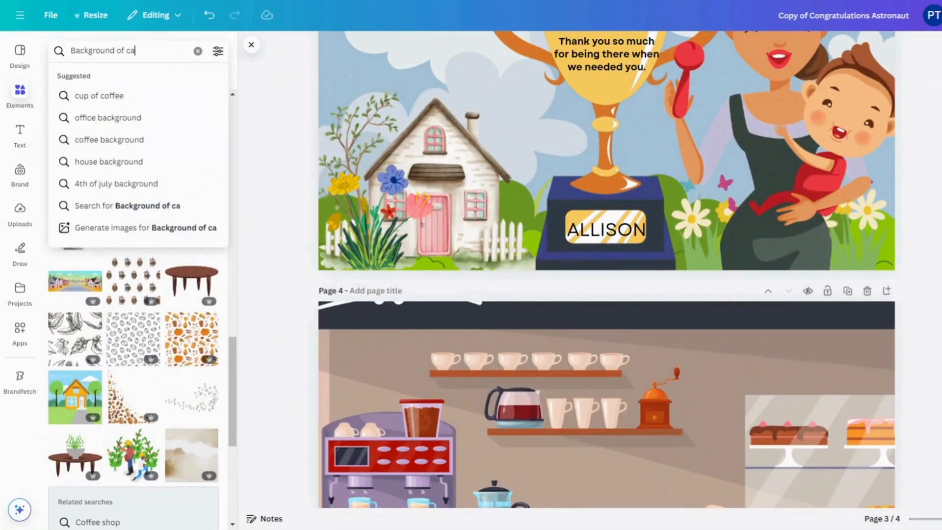
{"action": "key", "text": "Return"}
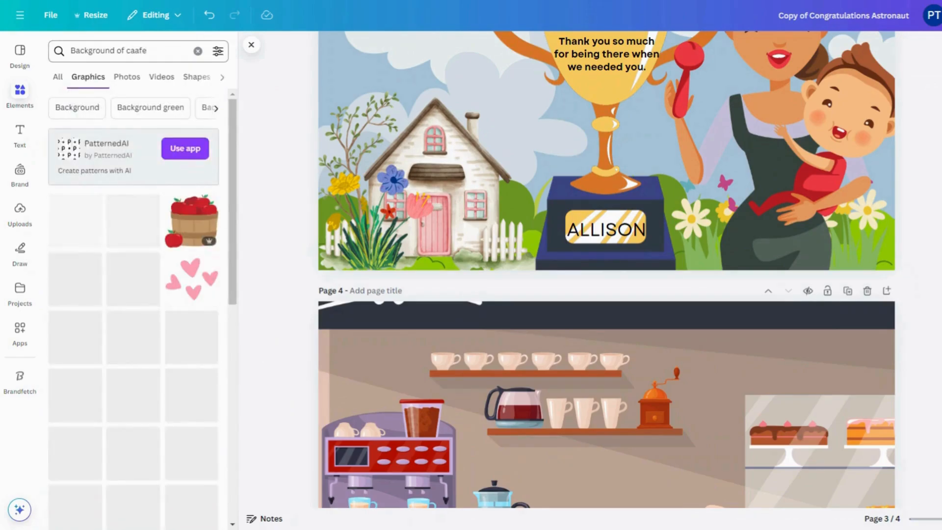
{"action": "left_click", "coordinate": [544, 421]}
{"action": "scroll", "coordinate": [449, 402], "scroll_direction": "down", "scroll_amount": 5}
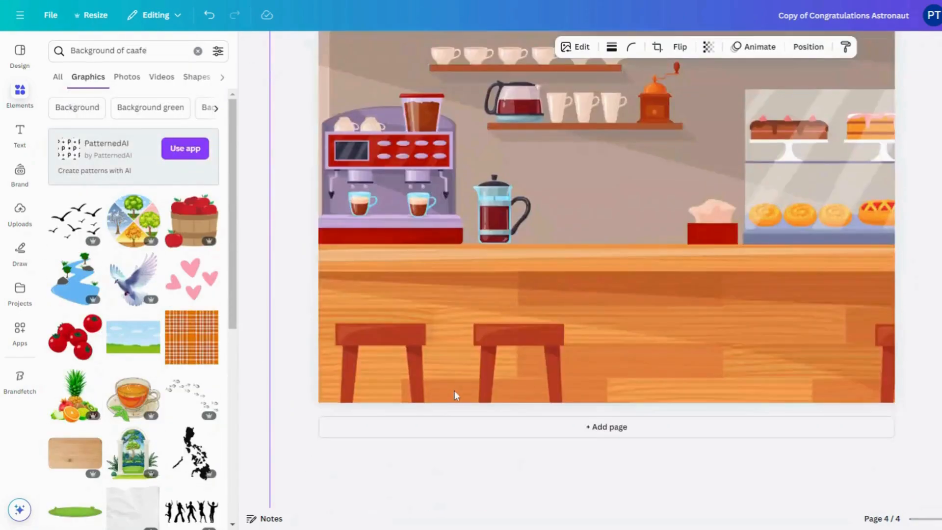
- Delete the coffee bar illustration from page 4
{"action": "scroll", "coordinate": [472, 347], "scroll_direction": "up", "scroll_amount": 2}
{"action": "scroll", "coordinate": [470, 364], "scroll_direction": "down", "scroll_amount": 3}
{"action": "scroll", "coordinate": [470, 367], "scroll_direction": "up", "scroll_amount": 1}
{"action": "key", "text": "Delete"}
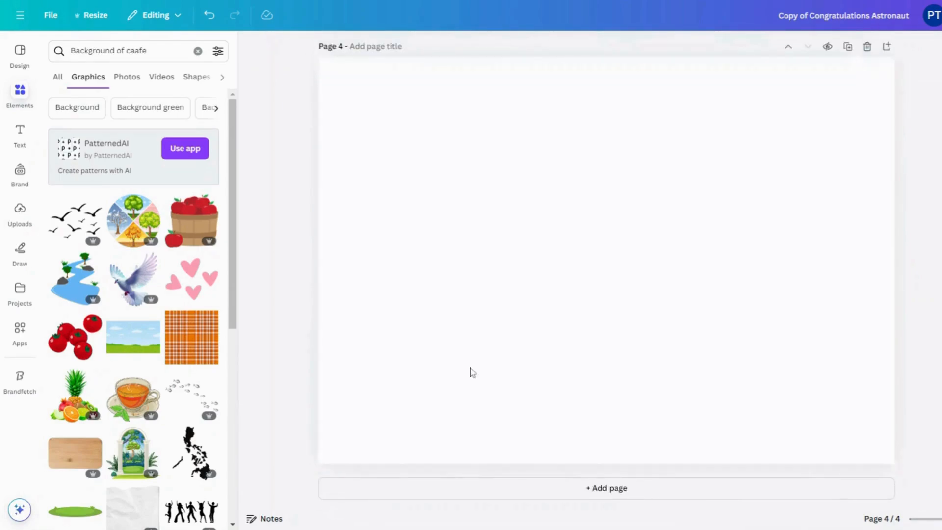
- Search the photos for "Cafe" and add the brick-walled café photo with wooden tables and potted plants to page 4
{"action": "left_click", "coordinate": [130, 81]}
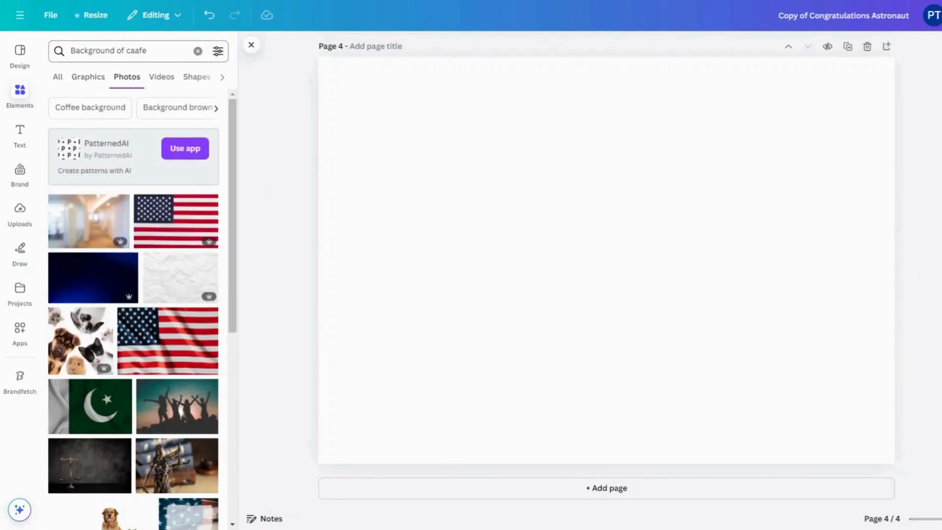
{"action": "left_click_drag", "start_coordinate": [147, 51], "coordinate": [70, 50]}
{"action": "type", "text": "Cafe"}
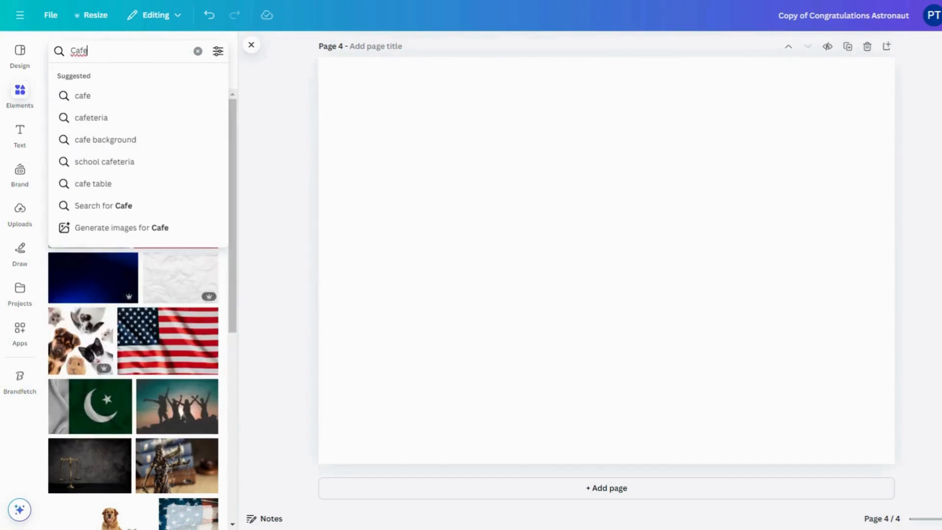
{"action": "key", "text": "Return"}
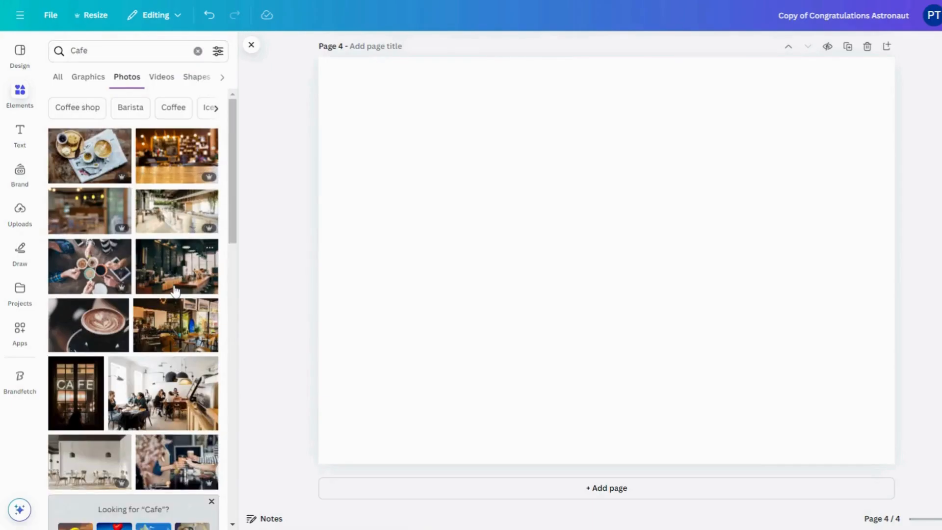
{"action": "scroll", "coordinate": [175, 291], "scroll_direction": "down", "scroll_amount": 3}
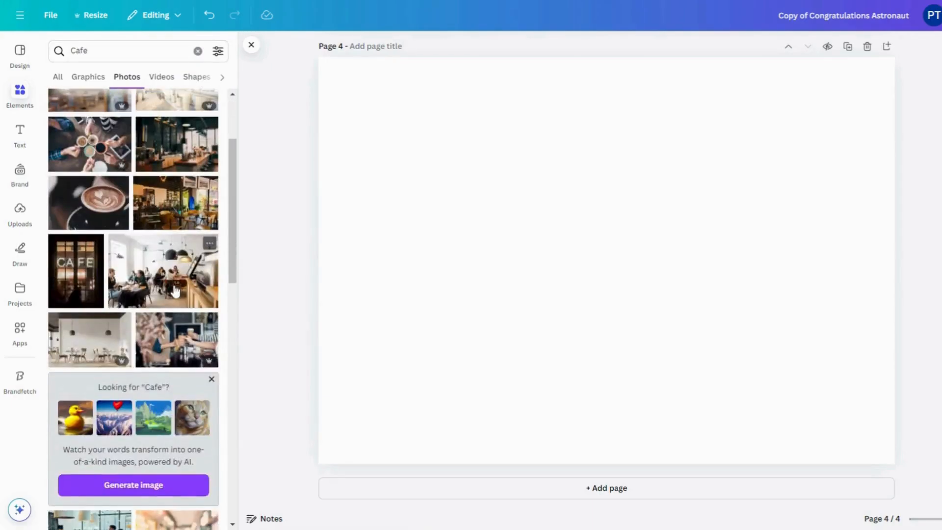
{"action": "scroll", "coordinate": [176, 291], "scroll_direction": "down", "scroll_amount": 4}
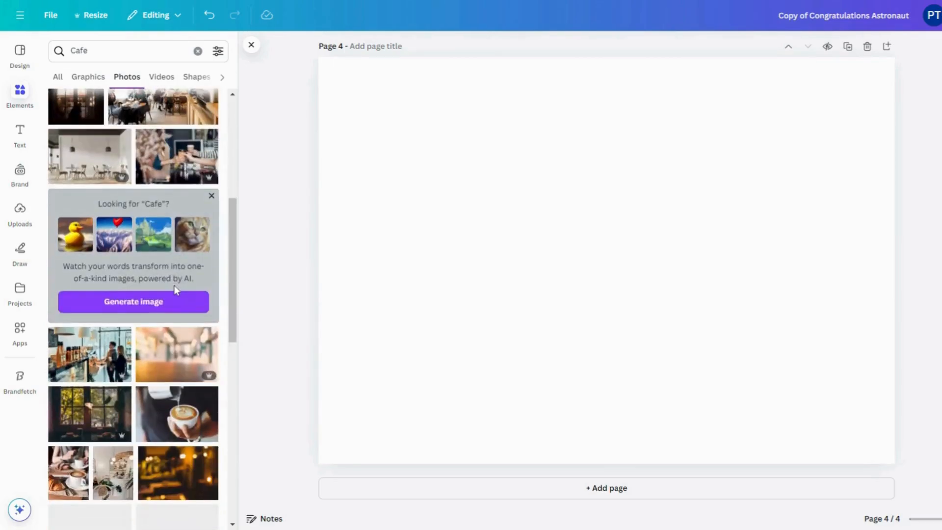
{"action": "scroll", "coordinate": [176, 291], "scroll_direction": "down", "scroll_amount": 4}
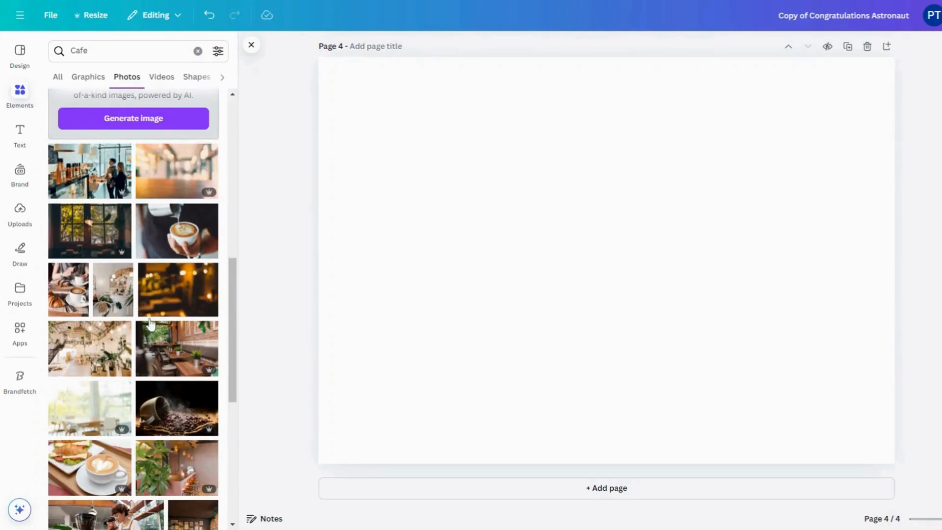
{"action": "left_click", "coordinate": [158, 359]}
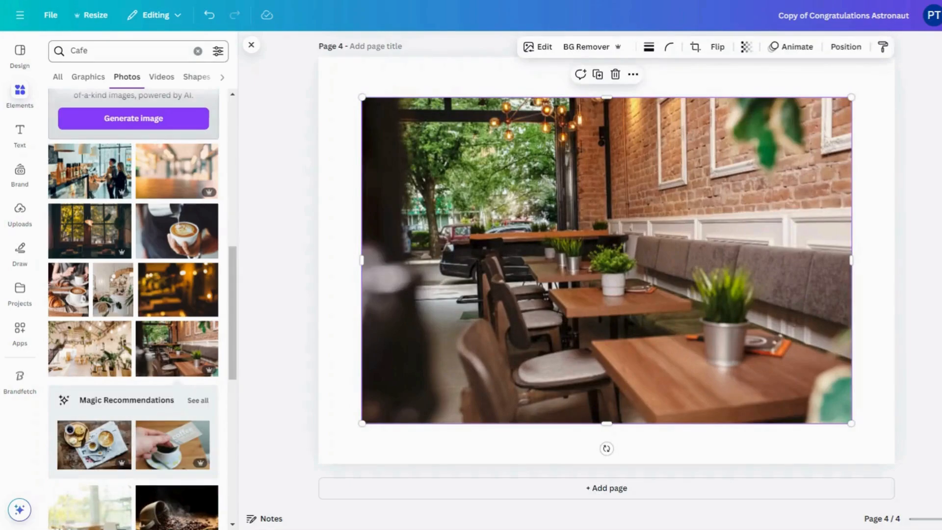
- Search the photos for "cozy livingroom" and delete the café photo from page 4
{"action": "left_click", "coordinate": [128, 50]}
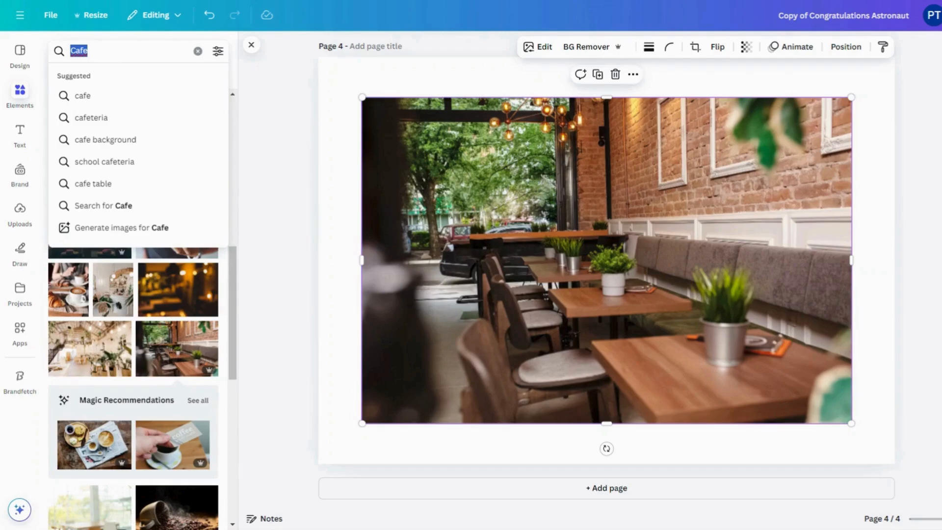
{"action": "type", "text": "s"}
{"action": "key", "text": "BackSpace"}
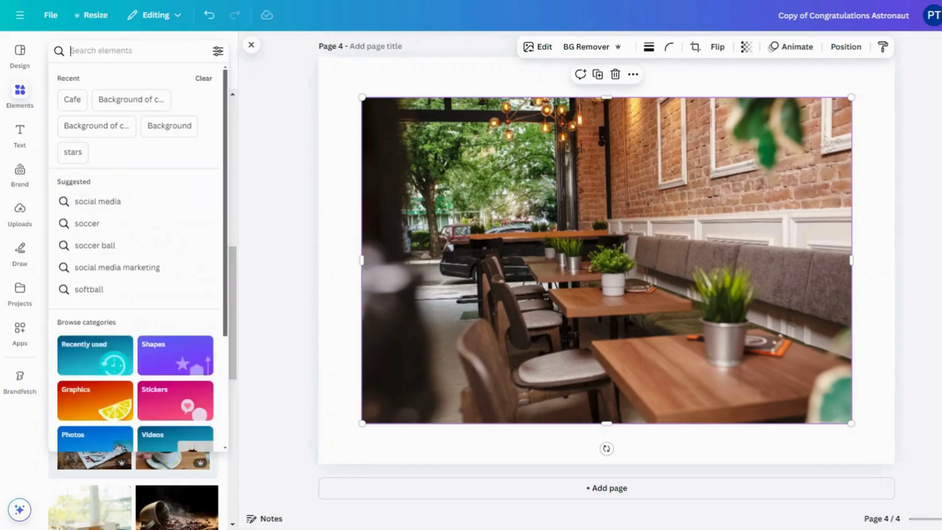
{"action": "type", "text": "cozy li"}
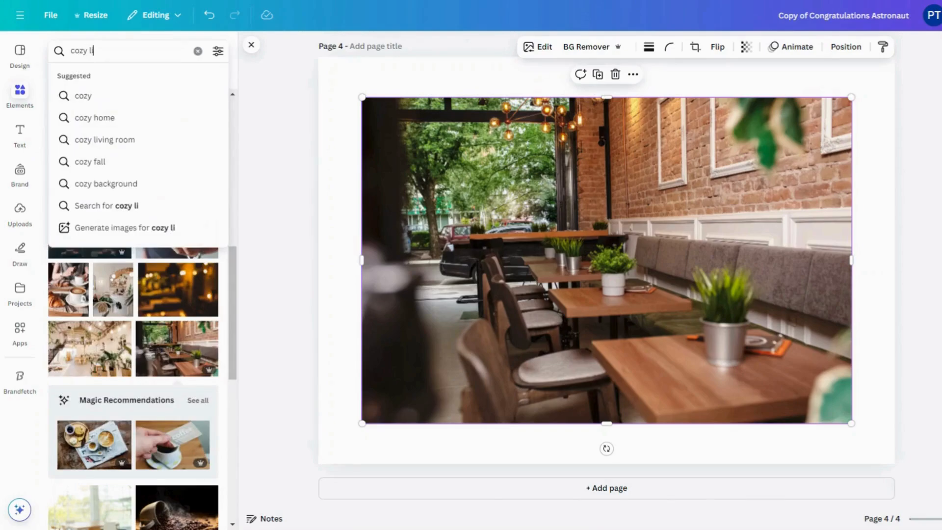
{"action": "type", "text": "vingroom"}
{"action": "key", "text": "Return"}
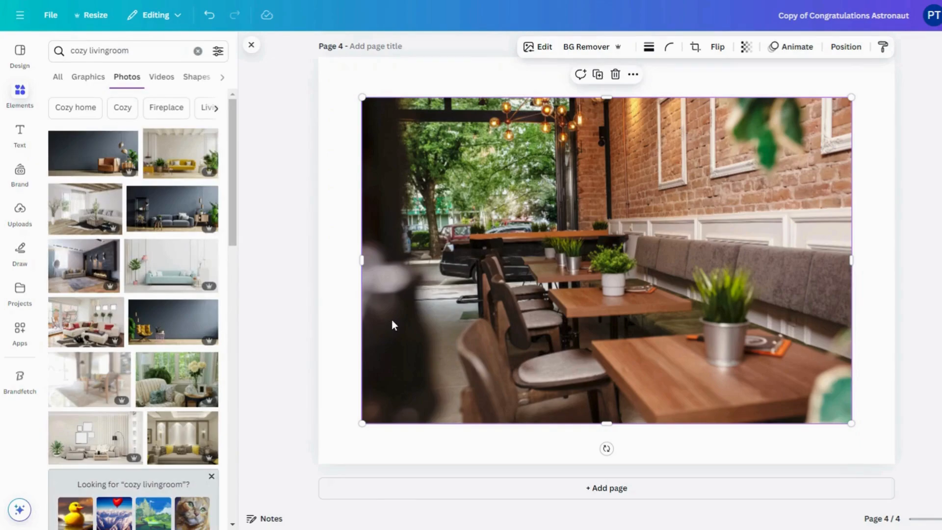
{"action": "scroll", "coordinate": [78, 378], "scroll_direction": "down", "scroll_amount": 4}
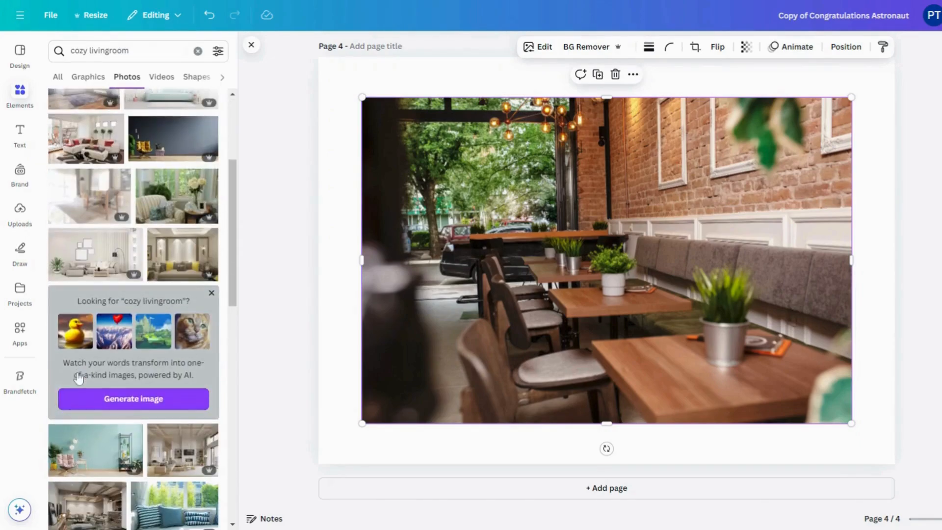
{"action": "scroll", "coordinate": [78, 378], "scroll_direction": "up", "scroll_amount": 1}
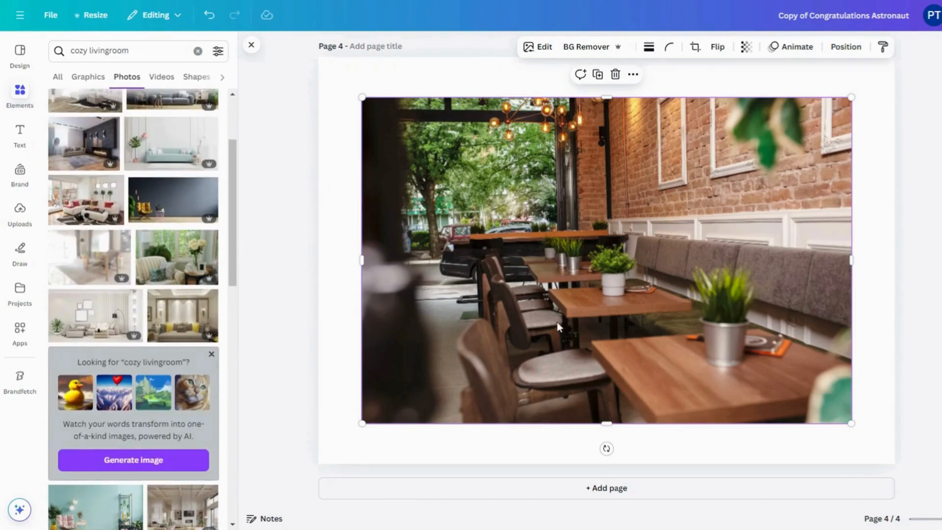
{"action": "key", "text": "Delete"}
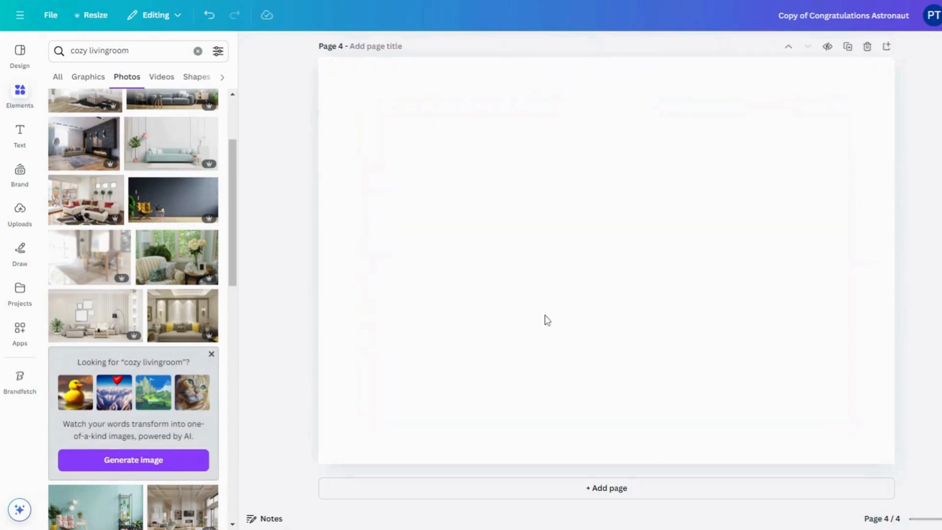
- Add the living room photo with the striped armchair and set it as the background of page 4
{"action": "left_click", "coordinate": [167, 275]}
{"action": "right_click", "coordinate": [632, 255]}
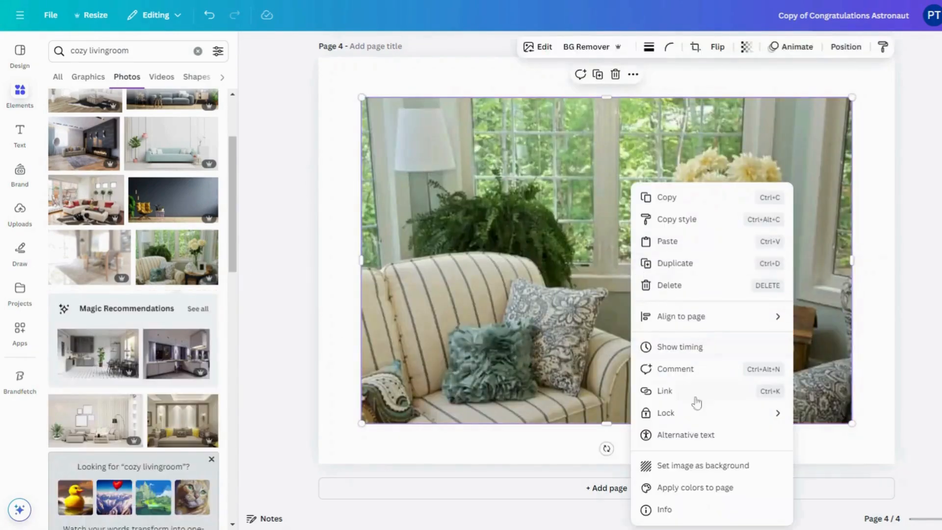
{"action": "left_click", "coordinate": [691, 467]}
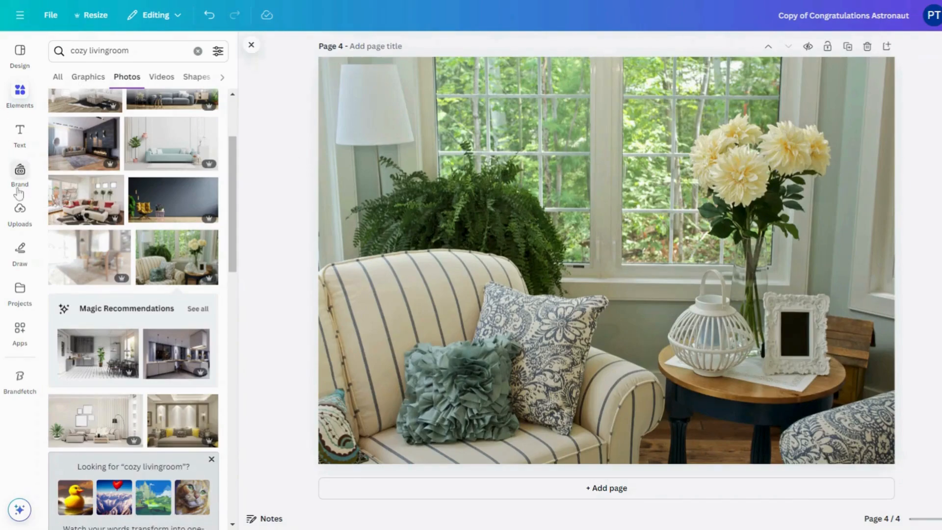
- Search the elements for "friends", add the photo of three women by a brick wall and shift it lower on page 4
{"action": "left_click", "coordinate": [198, 51]}
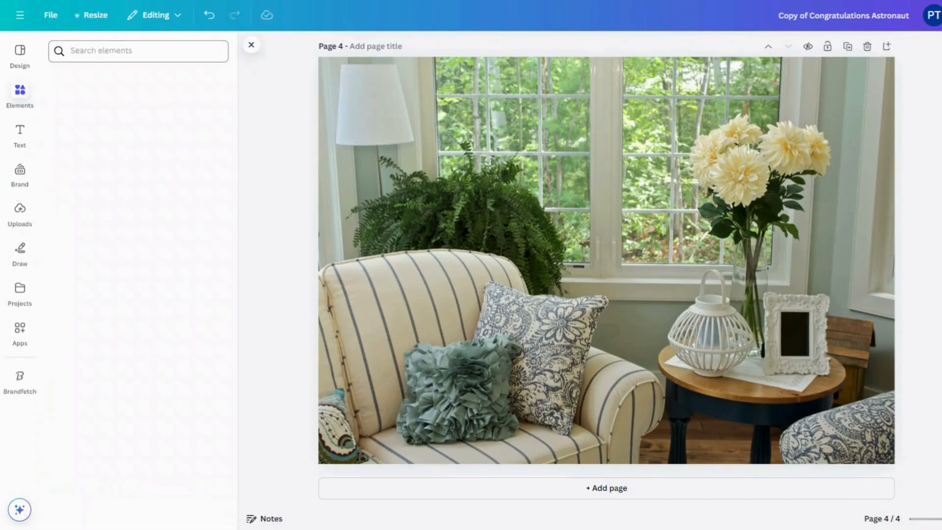
{"action": "type", "text": "friends"}
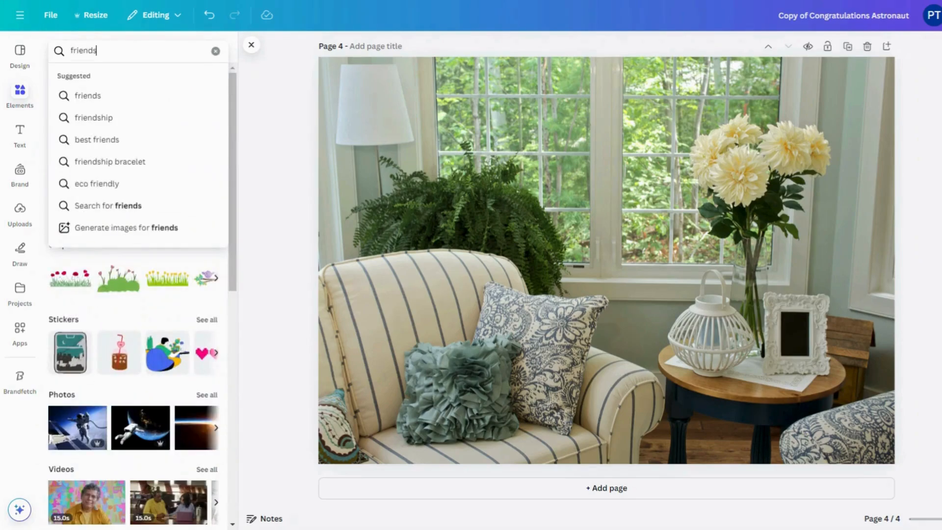
{"action": "key", "text": "Return"}
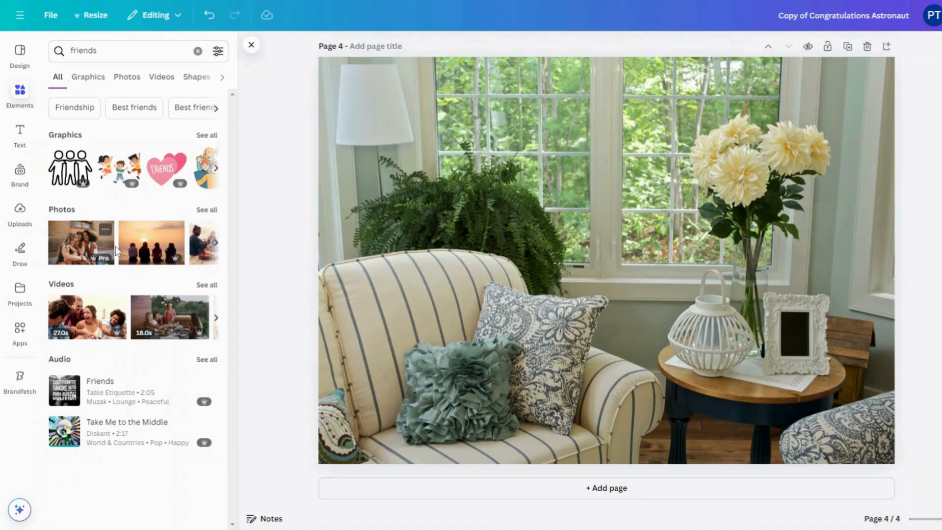
{"action": "left_click", "coordinate": [105, 258]}
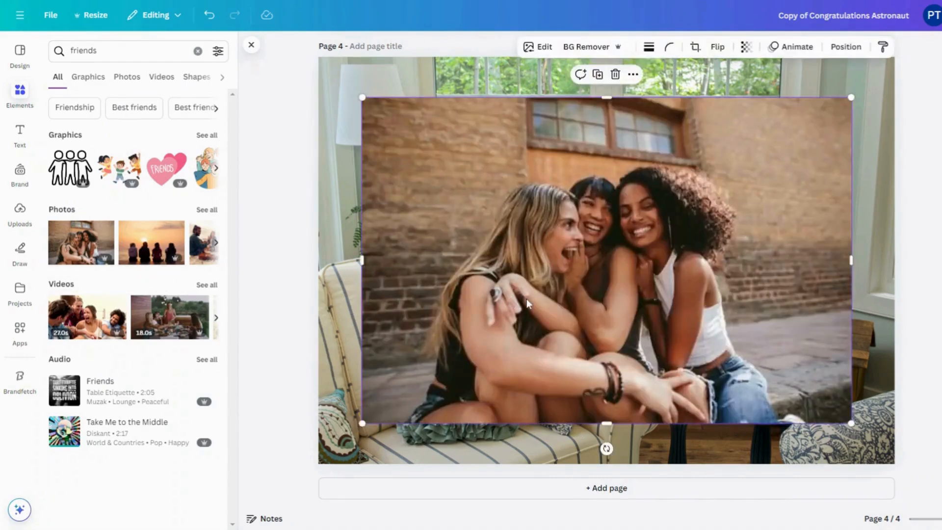
{"action": "left_click_drag", "start_coordinate": [527, 299], "coordinate": [494, 334]}
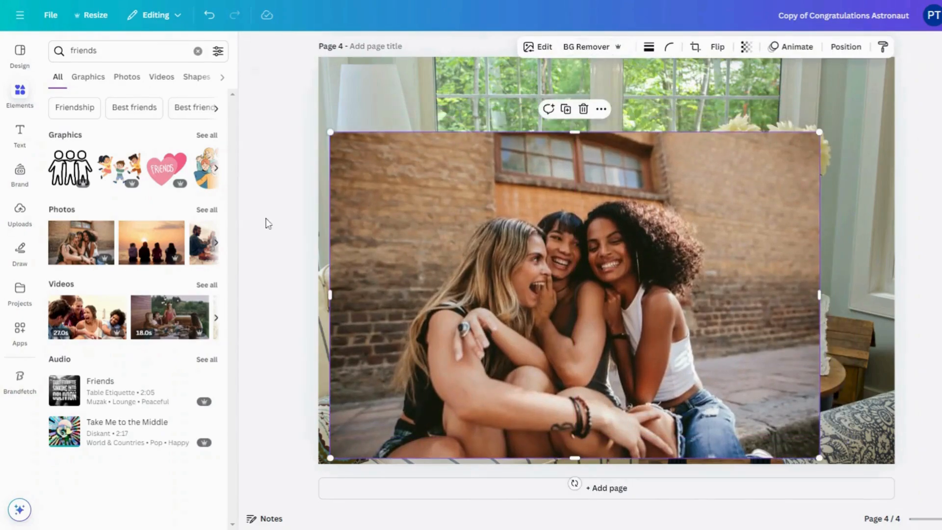
- Browse all the friends photos and try the one with hands holding wooden letters, deleting it again
{"action": "left_click", "coordinate": [204, 210]}
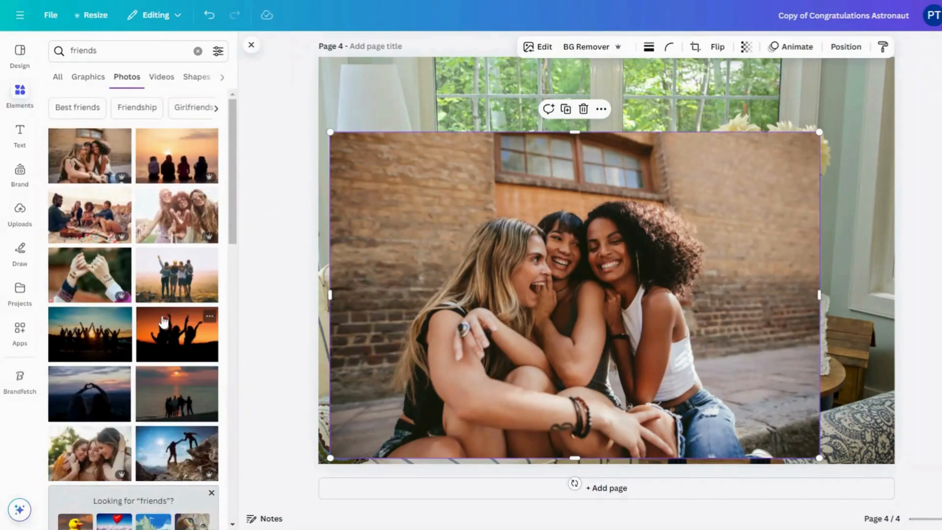
{"action": "scroll", "coordinate": [163, 321], "scroll_direction": "down", "scroll_amount": 5}
{"action": "scroll", "coordinate": [163, 322], "scroll_direction": "down", "scroll_amount": 8}
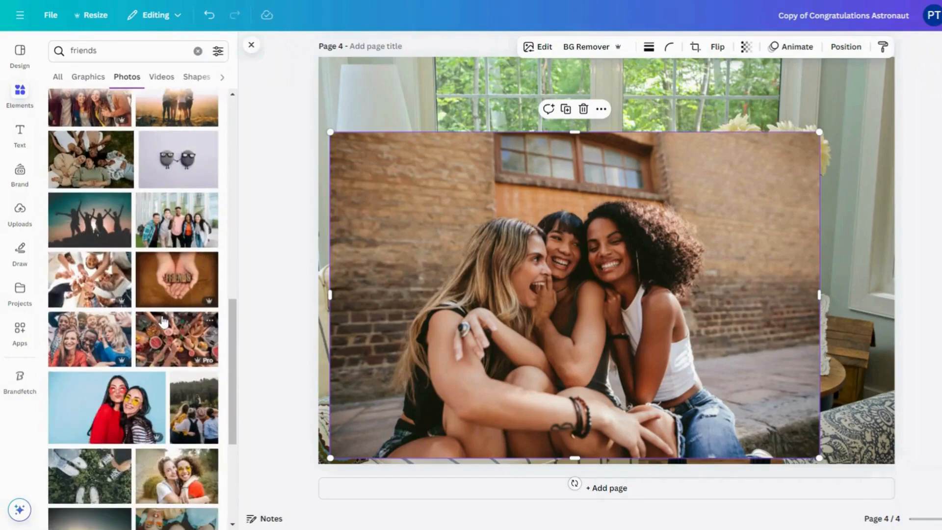
{"action": "left_click", "coordinate": [169, 283]}
{"action": "key", "text": "Delete"}
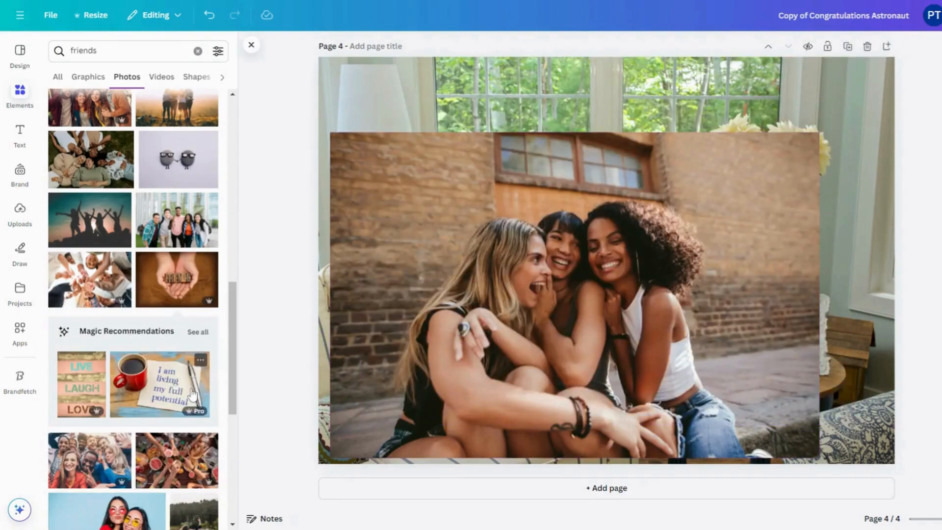
- Add the photo of two hugging women, one in yellow sunglasses, move it aside and delete the photo of three women
{"action": "scroll", "coordinate": [160, 311], "scroll_direction": "down", "scroll_amount": 3}
{"action": "scroll", "coordinate": [159, 310], "scroll_direction": "down", "scroll_amount": 3}
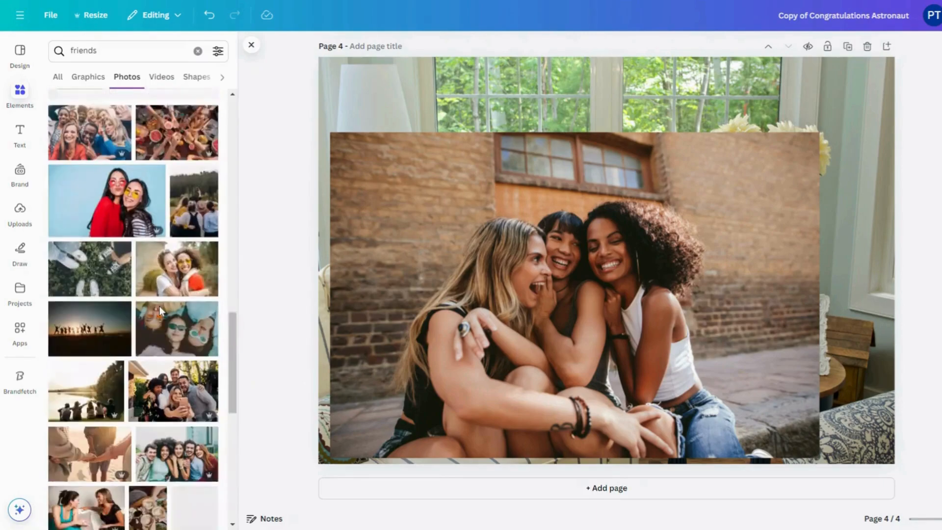
{"action": "left_click", "coordinate": [177, 247]}
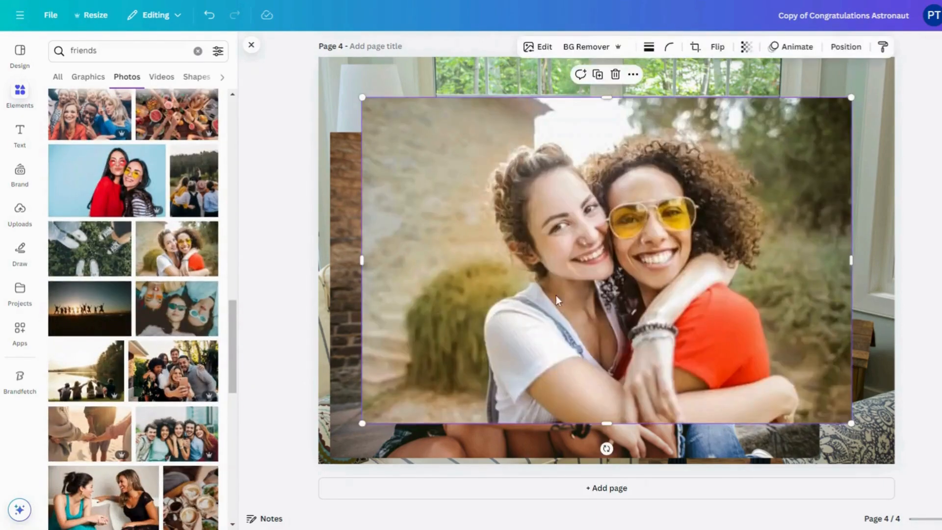
{"action": "left_click_drag", "start_coordinate": [555, 295], "coordinate": [658, 334]}
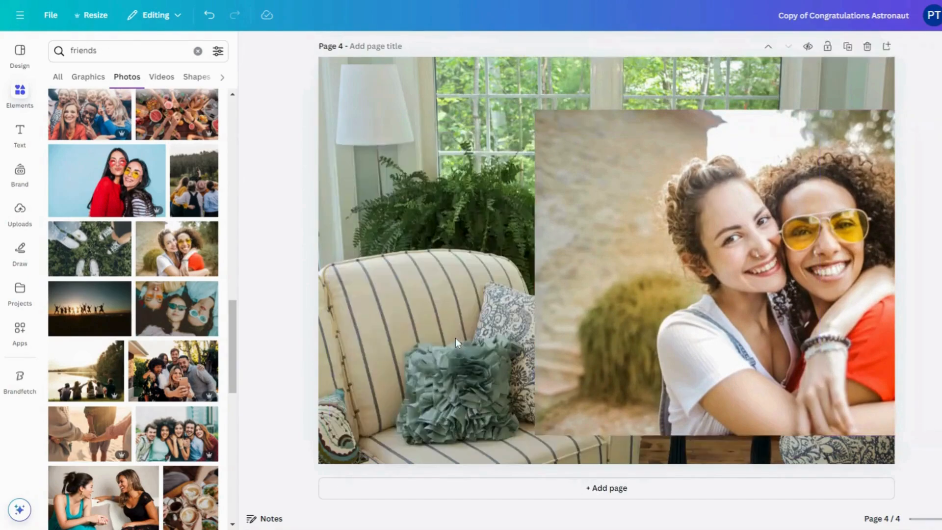
- Remove the background from the photo of two hugging women and place it centrally against the bottom edge of page 4
{"action": "left_click_drag", "start_coordinate": [658, 277], "coordinate": [511, 283]}
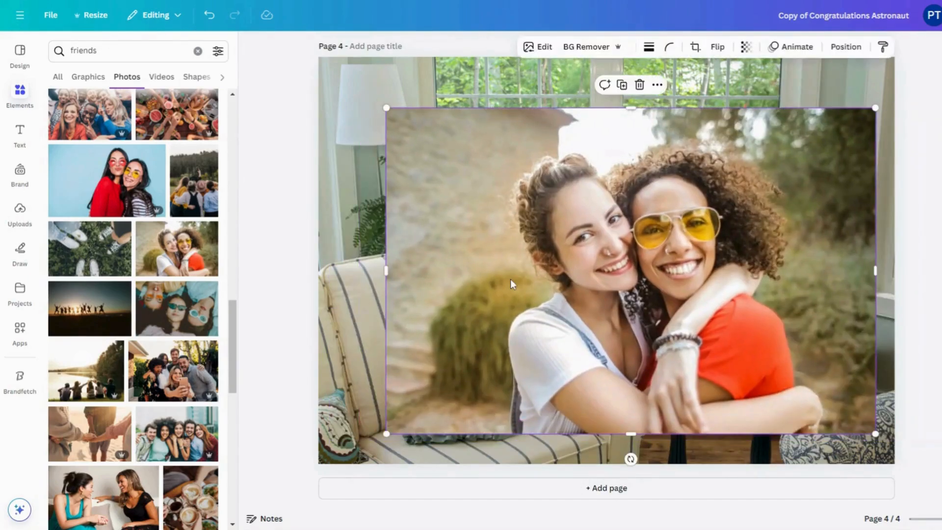
{"action": "left_click", "coordinate": [579, 46]}
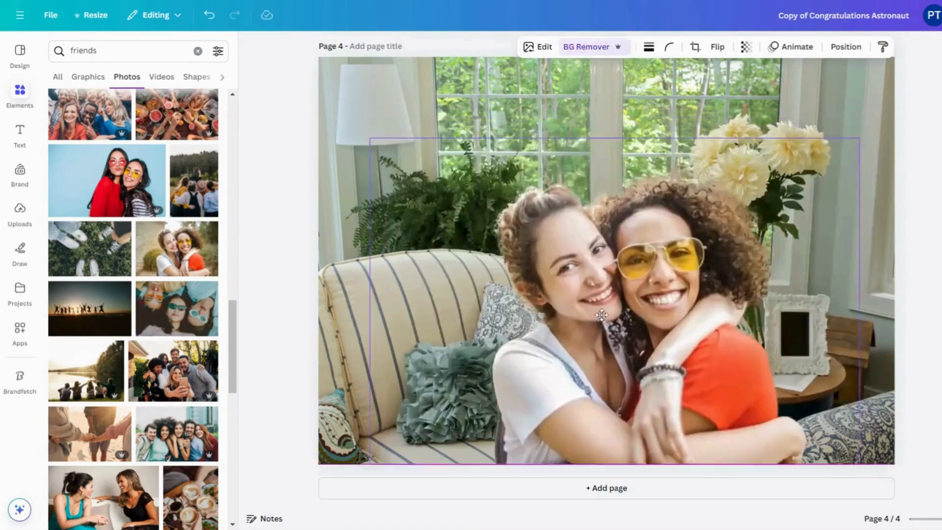
{"action": "left_click_drag", "start_coordinate": [619, 288], "coordinate": [601, 318]}
- Detach the living room photo from the background of page 4 and delete it
{"action": "right_click", "coordinate": [380, 70]}
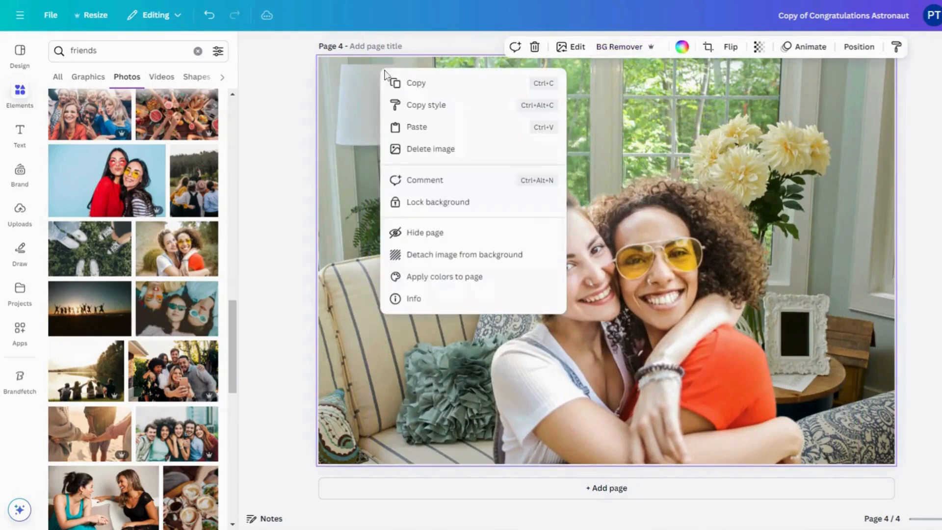
{"action": "left_click", "coordinate": [502, 267]}
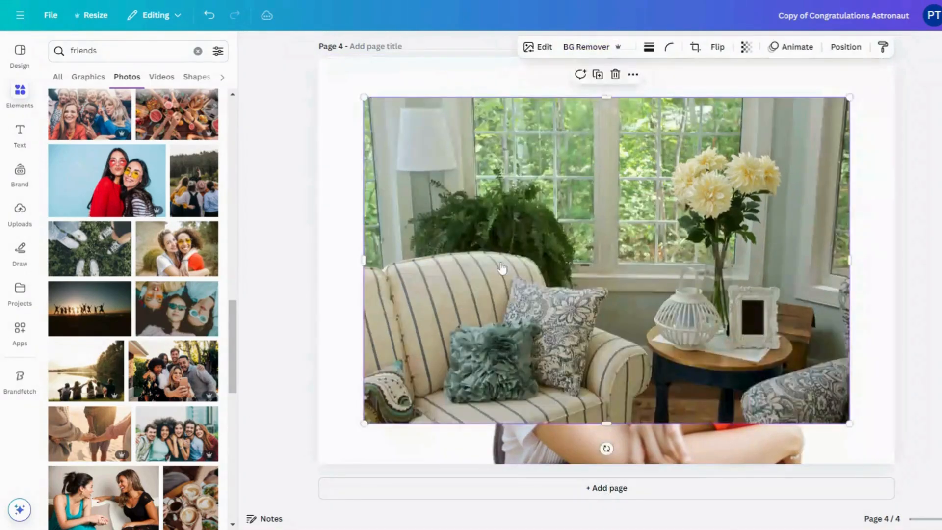
{"action": "key", "text": "Delete"}
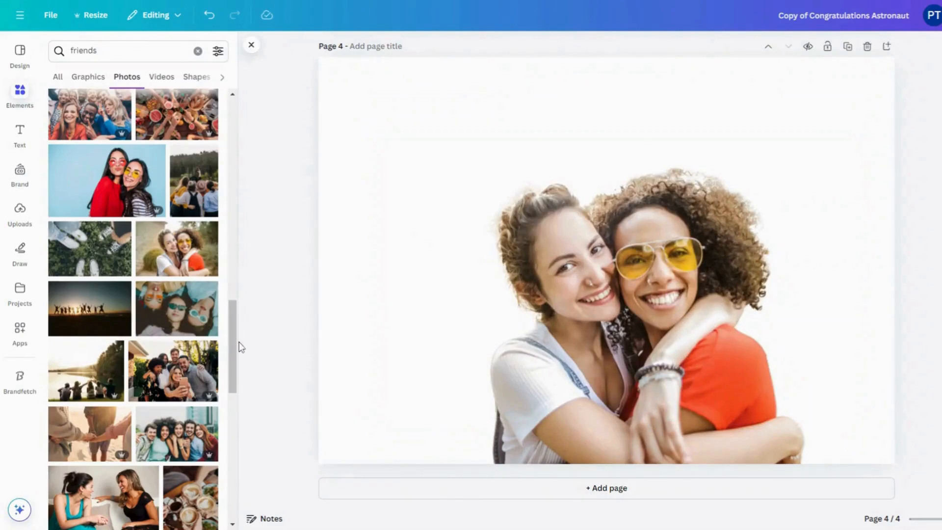
- Clear the recent searches and search the photos for "background"
{"action": "left_click_drag", "start_coordinate": [240, 347], "coordinate": [238, 126]}
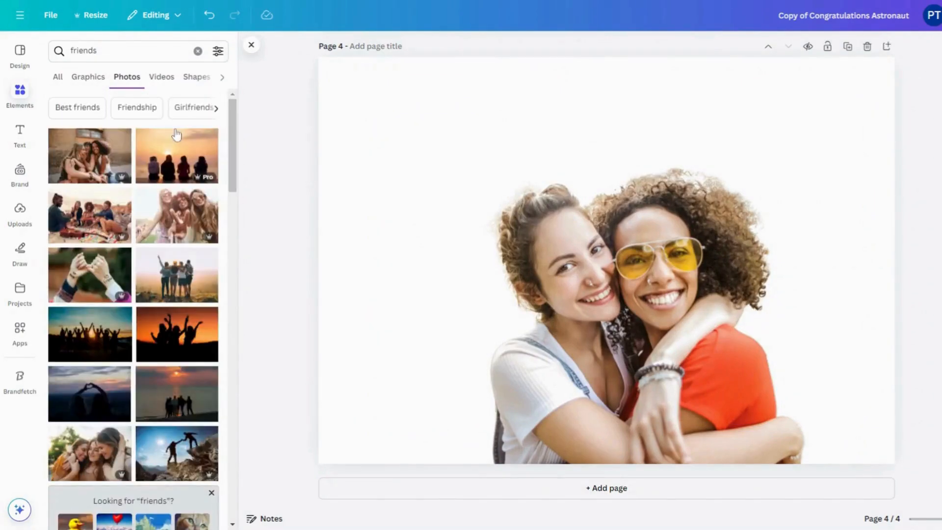
{"action": "left_click", "coordinate": [97, 51]}
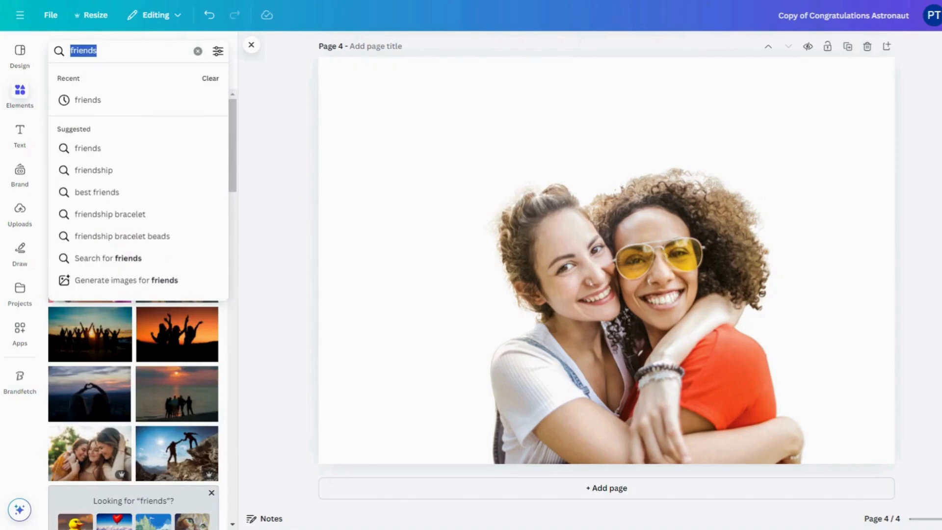
{"action": "key", "text": "BackSpace"}
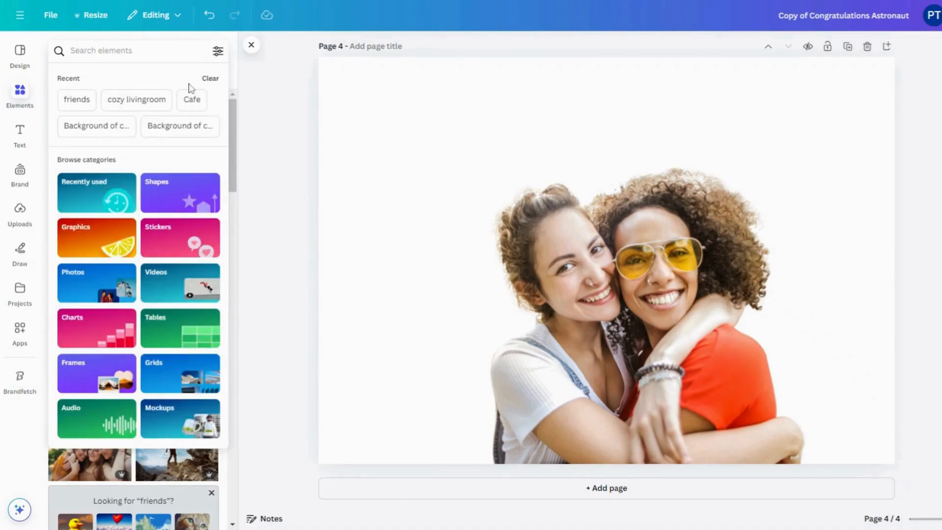
{"action": "left_click", "coordinate": [214, 81]}
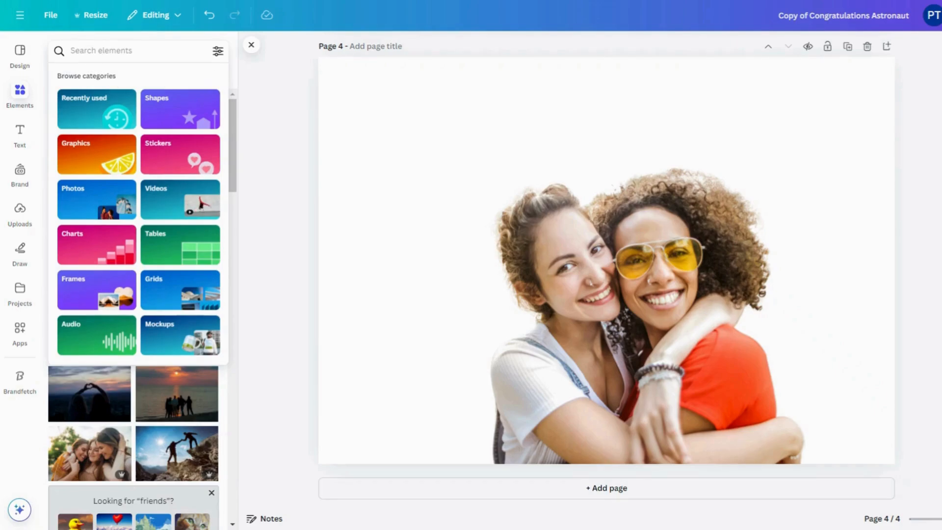
{"action": "type", "text": "b"}
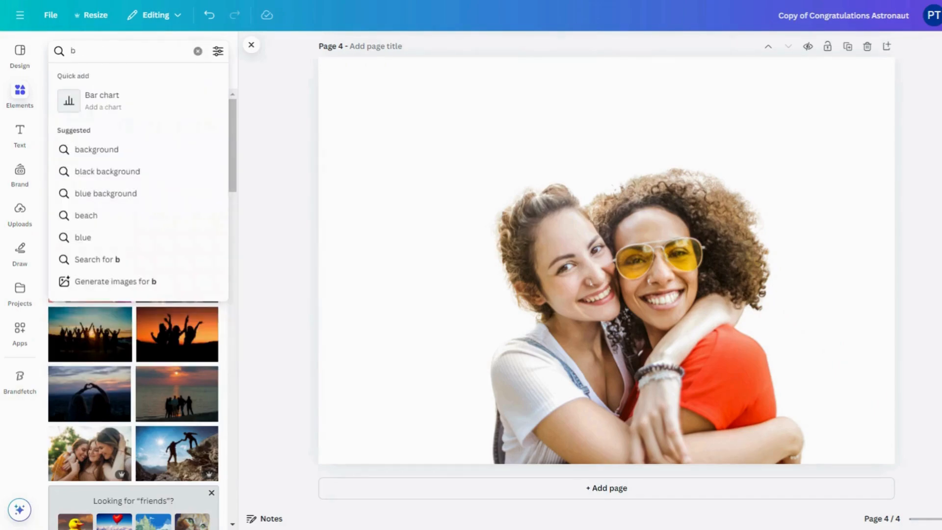
{"action": "type", "text": "ack"}
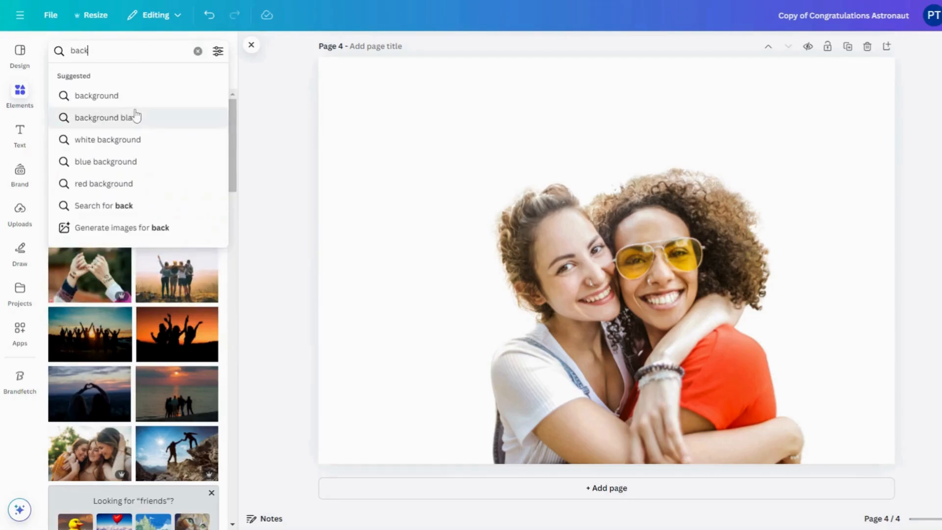
{"action": "left_click", "coordinate": [131, 96]}
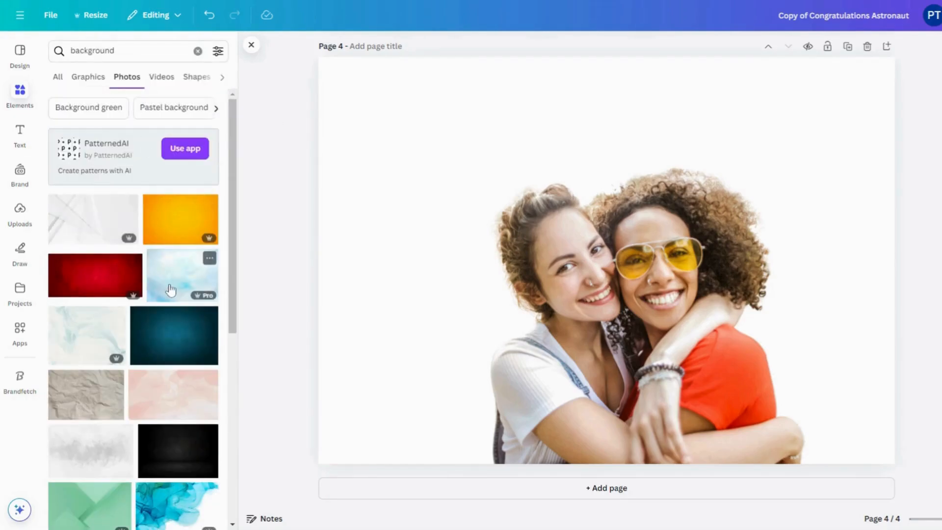
- Add the rainbow watercolor splash photo with the white centre and set it as the background of page 4
{"action": "scroll", "coordinate": [171, 290], "scroll_direction": "down", "scroll_amount": 10}
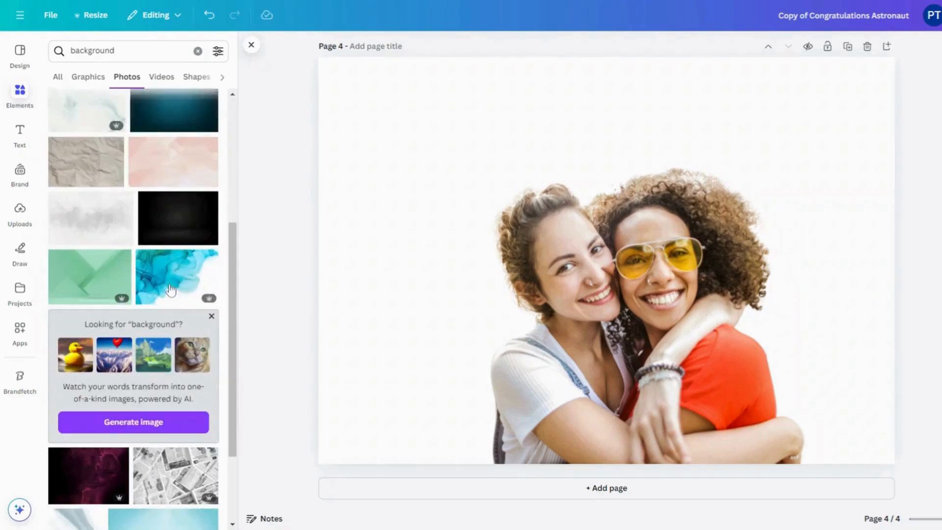
{"action": "scroll", "coordinate": [169, 284], "scroll_direction": "down", "scroll_amount": 5}
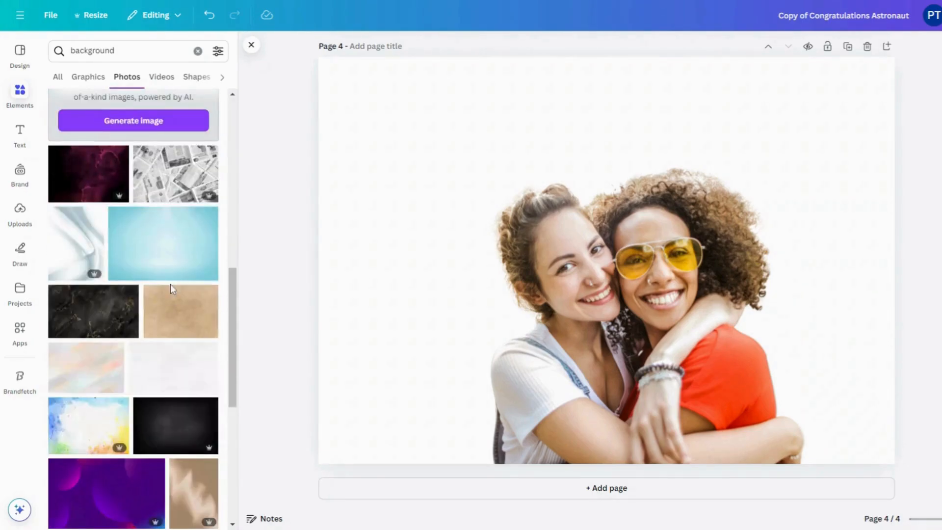
{"action": "left_click", "coordinate": [94, 251]}
{"action": "right_click", "coordinate": [561, 163]}
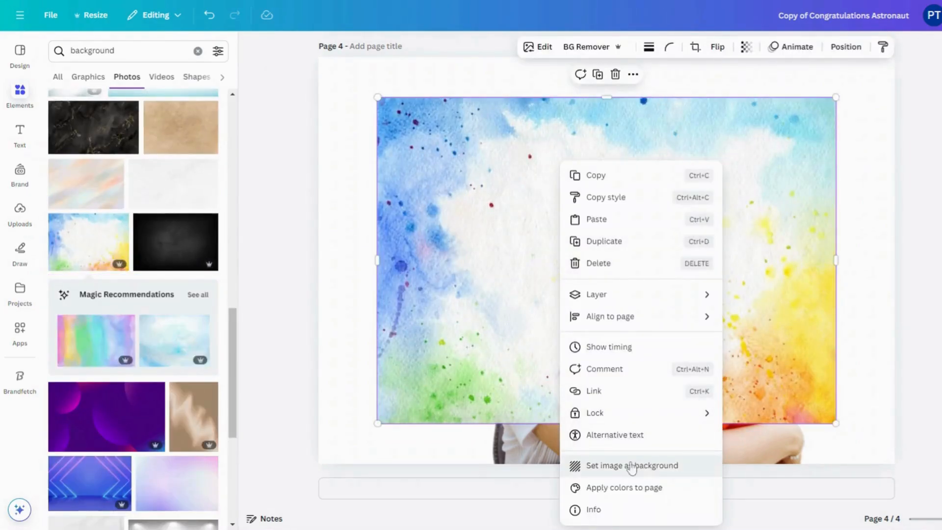
{"action": "left_click", "coordinate": [632, 467]}
- Shrink the cut-out of the two women and move it towards the page's lower-right area, against the bottom edge
{"action": "left_click", "coordinate": [631, 368]}
{"action": "left_click_drag", "start_coordinate": [630, 368], "coordinate": [600, 344]}
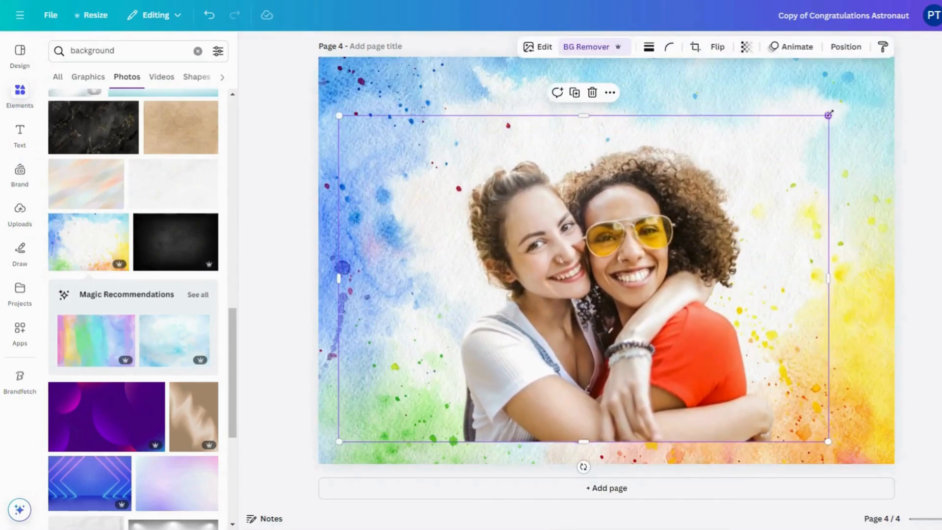
{"action": "left_click_drag", "start_coordinate": [830, 114], "coordinate": [756, 162]}
{"action": "left_click_drag", "start_coordinate": [536, 363], "coordinate": [668, 385]}
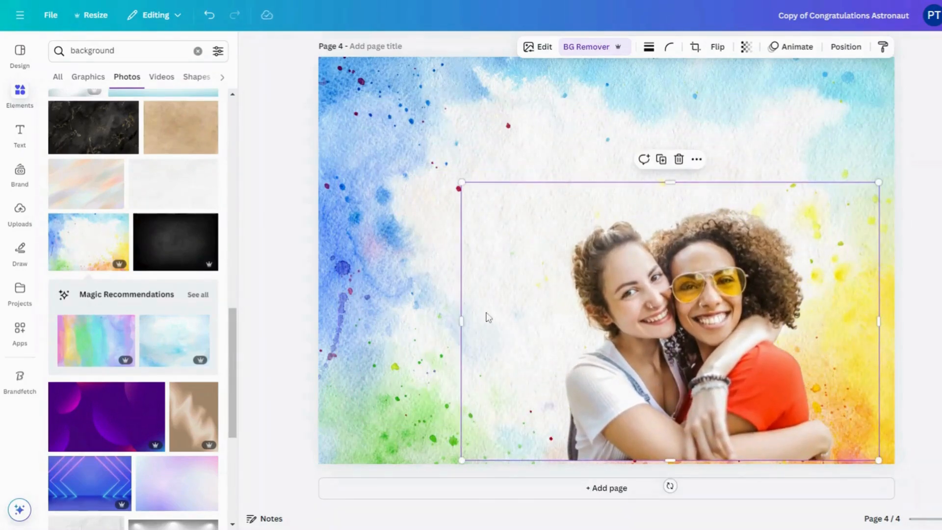
- Crop the empty left and right sides off the women's cut-out and shift it towards the page's right edge
{"action": "left_click_drag", "start_coordinate": [464, 323], "coordinate": [558, 322]}
{"action": "left_click_drag", "start_coordinate": [767, 354], "coordinate": [780, 352]}
{"action": "left_click_drag", "start_coordinate": [894, 325], "coordinate": [848, 326]}
{"action": "left_click_drag", "start_coordinate": [728, 360], "coordinate": [767, 356]}
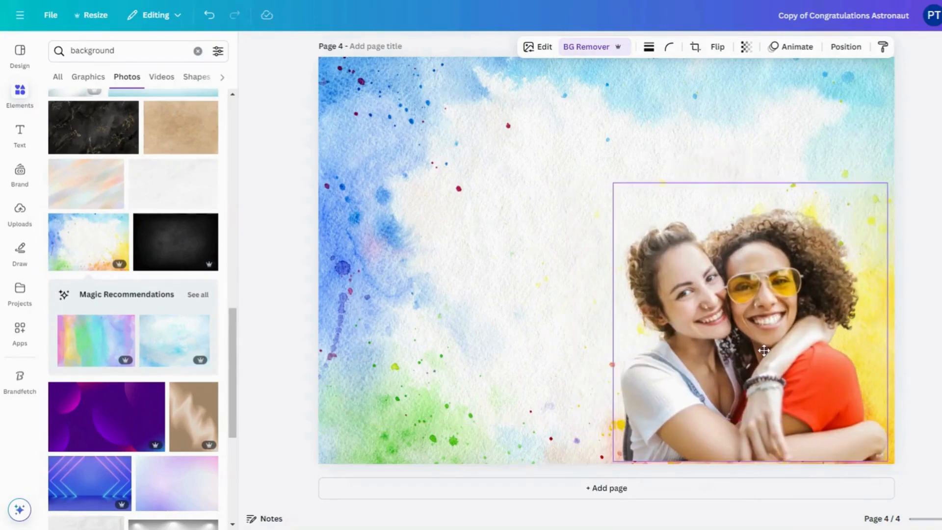
- Enlarge the women's cut-out upward to about two thirds of the page height and extend its left edge slightly
{"action": "left_click_drag", "start_coordinate": [743, 180], "coordinate": [751, 141]}
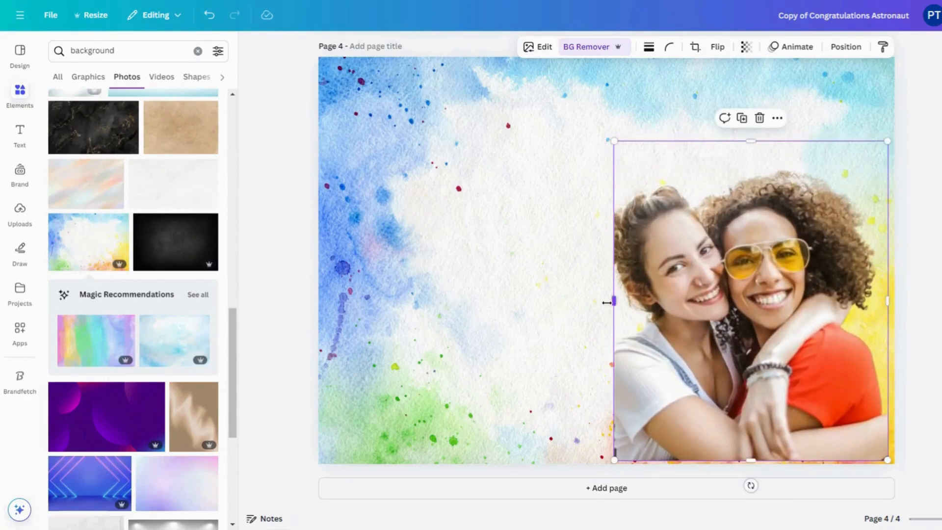
{"action": "left_click_drag", "start_coordinate": [607, 303], "coordinate": [601, 315]}
{"action": "left_click", "coordinate": [475, 338]}
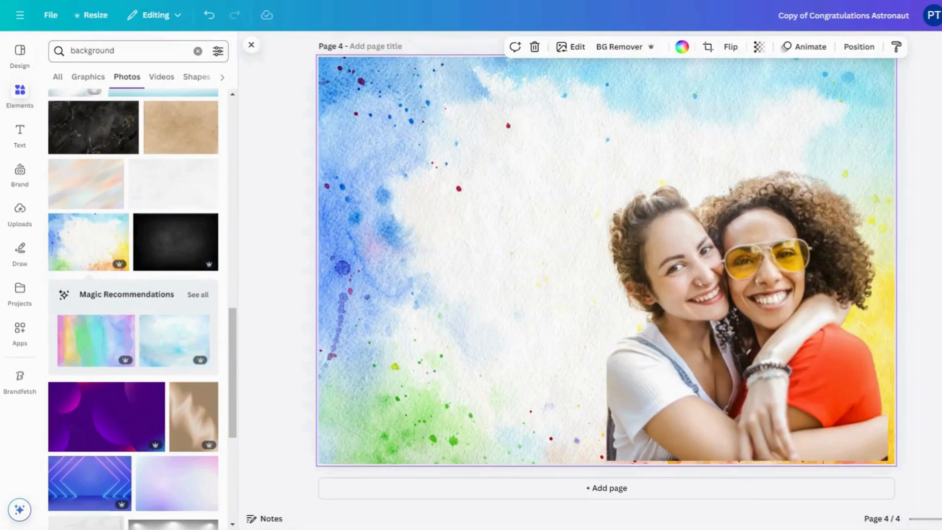
- Search the elements for "stars" and show all matching photos
{"action": "left_click", "coordinate": [198, 51]}
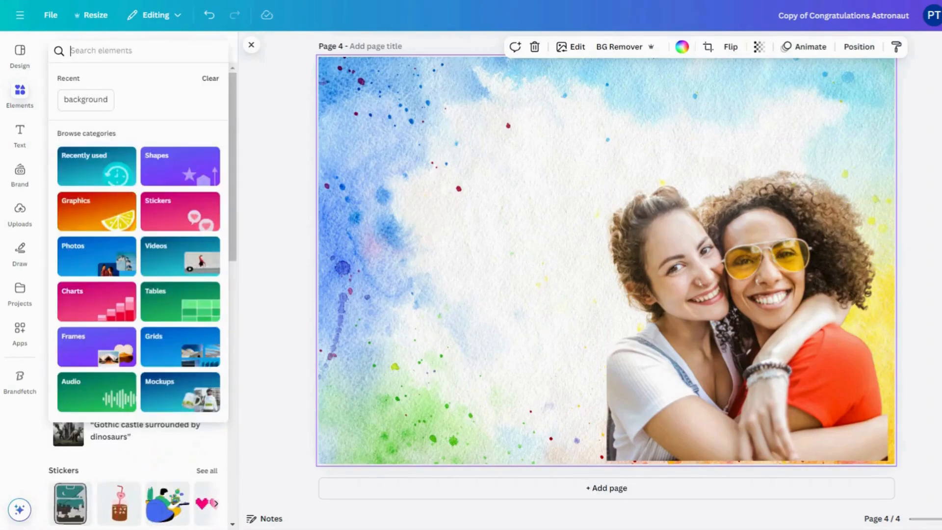
{"action": "type", "text": "str"}
{"action": "key", "text": "BackSpace"}
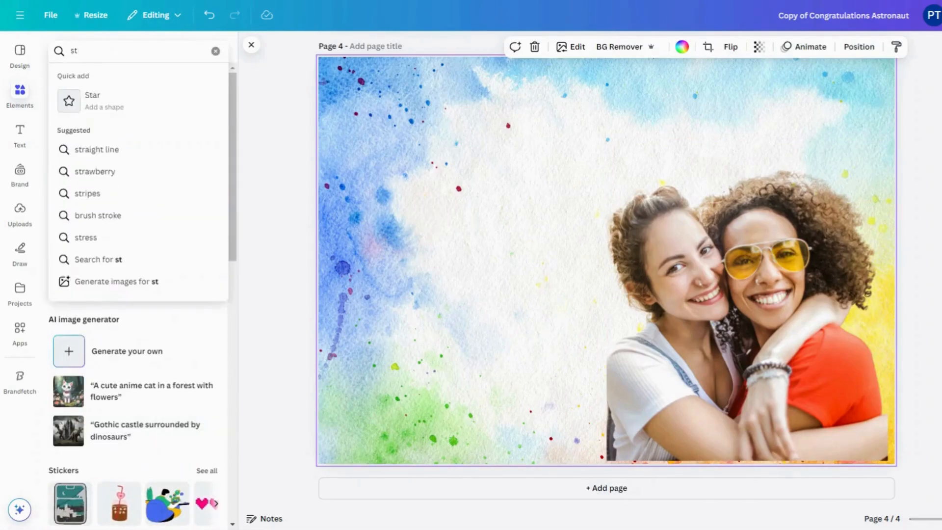
{"action": "type", "text": "ars"}
{"action": "key", "text": "Return"}
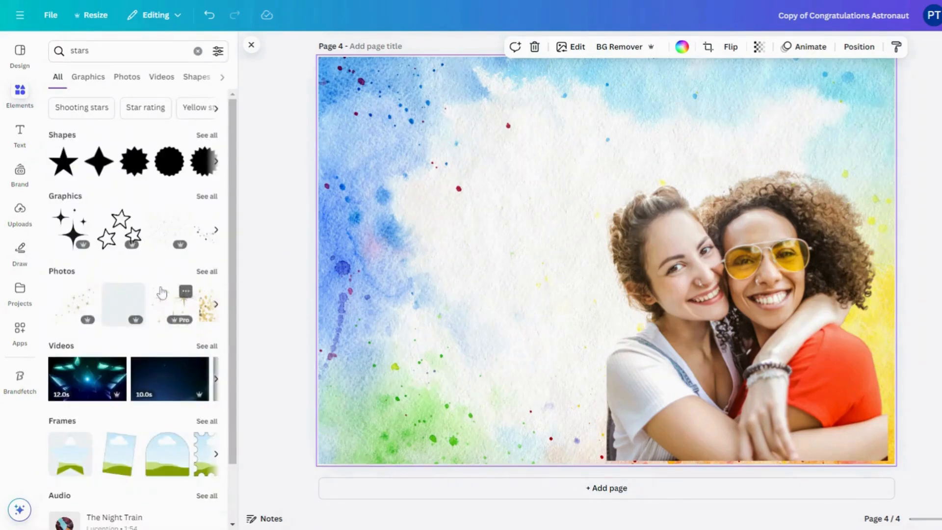
{"action": "left_click", "coordinate": [206, 272]}
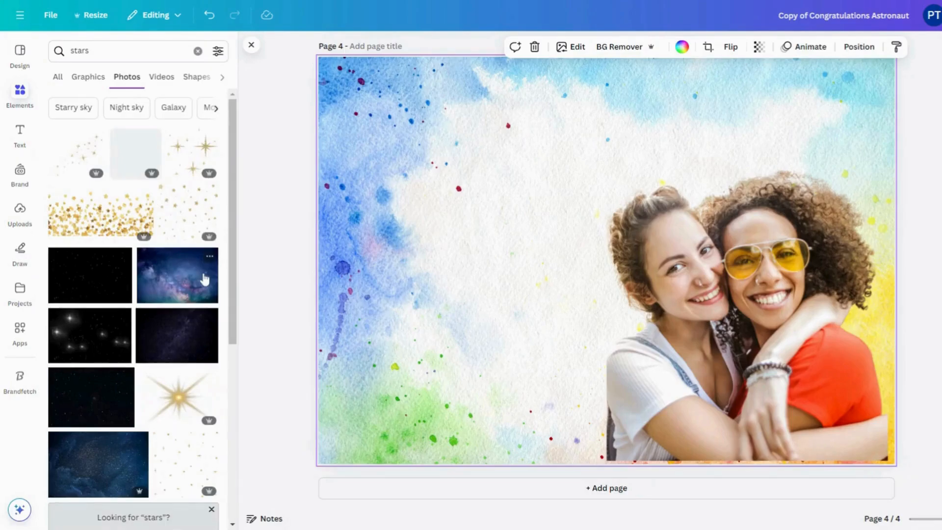
- Add the scattered gold stars photo to page 4 and enlarge it past the page's top and left edges
{"action": "scroll", "coordinate": [176, 336], "scroll_direction": "down", "scroll_amount": 6}
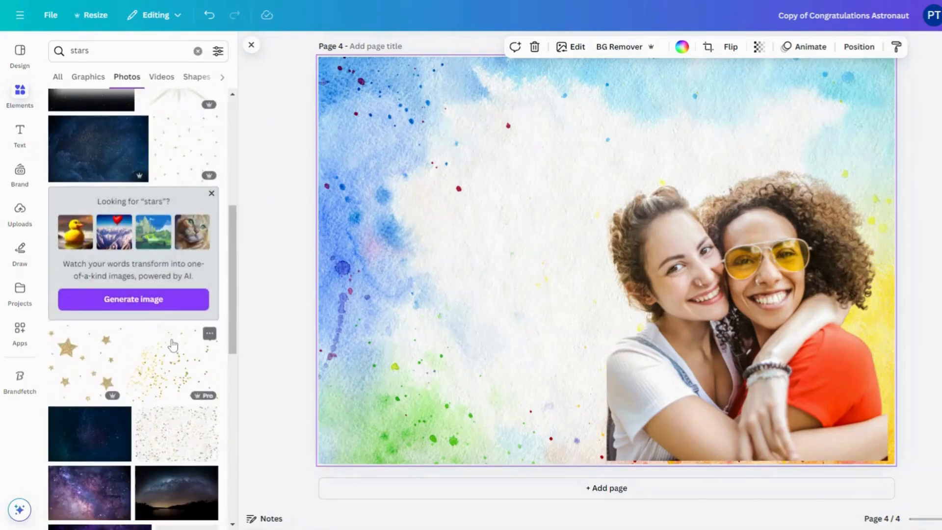
{"action": "left_click", "coordinate": [171, 350]}
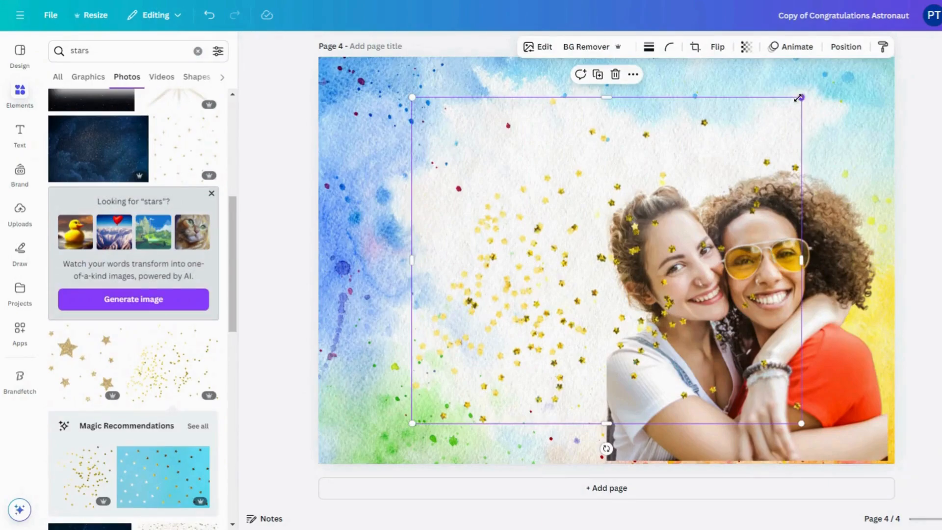
{"action": "left_click_drag", "start_coordinate": [798, 97], "coordinate": [854, 53]}
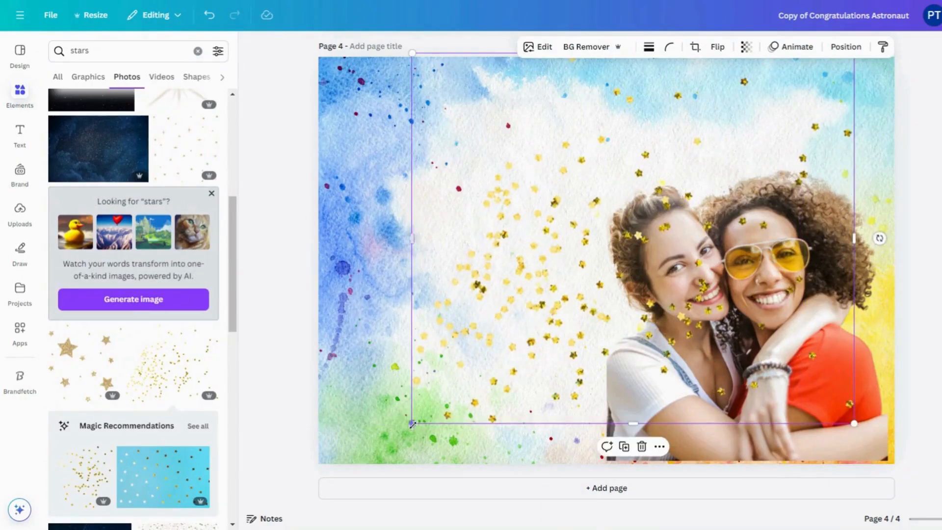
{"action": "left_click_drag", "start_coordinate": [412, 423], "coordinate": [247, 474]}
- Send the gold stars one layer backward behind the two women and move them right across the page's white area
{"action": "right_click", "coordinate": [428, 167]}
{"action": "mouse_move", "coordinate": [482, 307]}
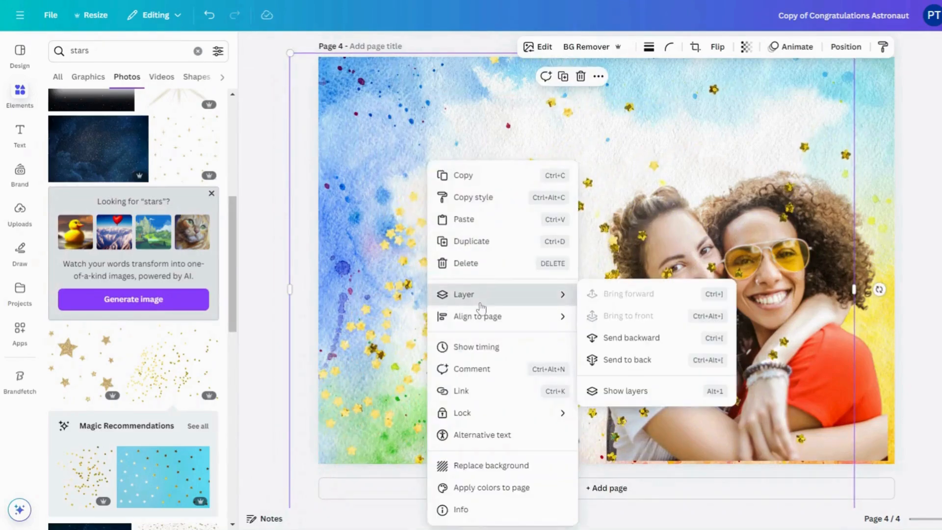
{"action": "left_click", "coordinate": [654, 347]}
{"action": "left_click_drag", "start_coordinate": [498, 295], "coordinate": [592, 295]}
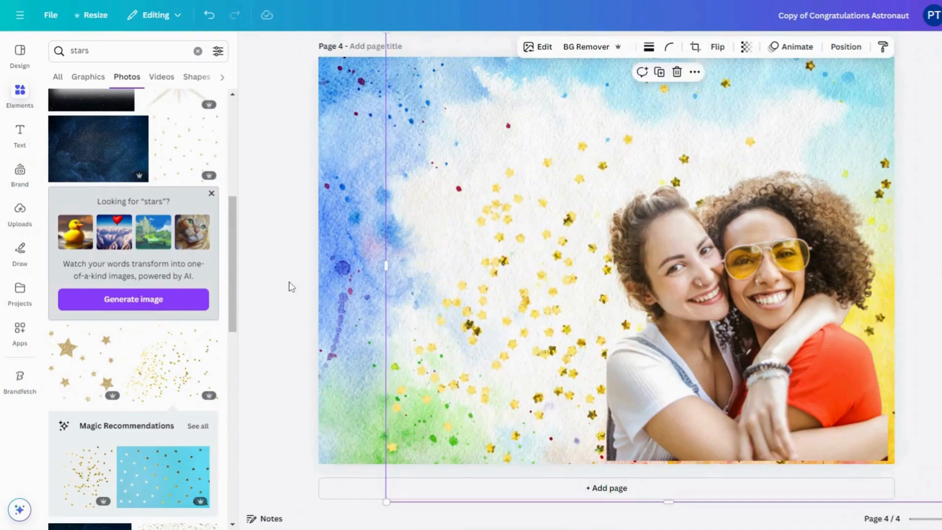
{"action": "left_click", "coordinate": [292, 287]}
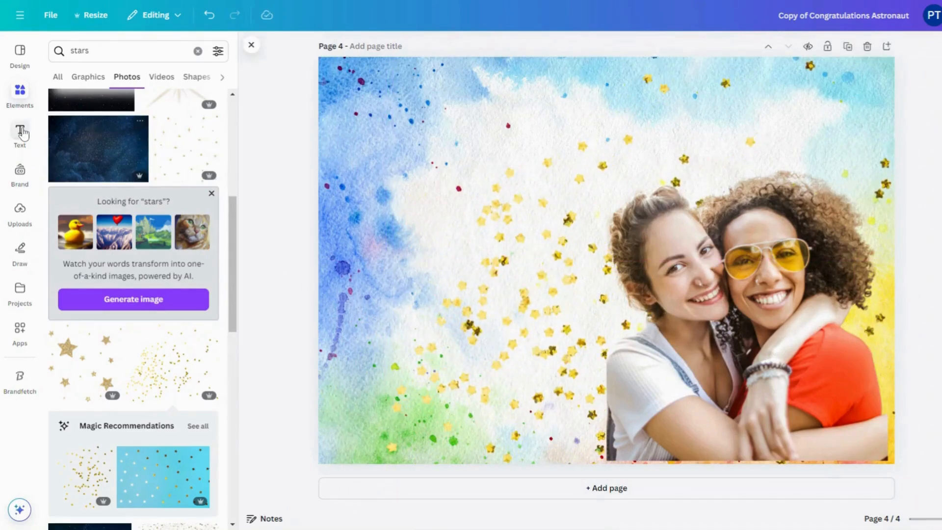
- Search the photos for "certificate"
{"action": "left_click_drag", "start_coordinate": [89, 51], "coordinate": [78, 50]}
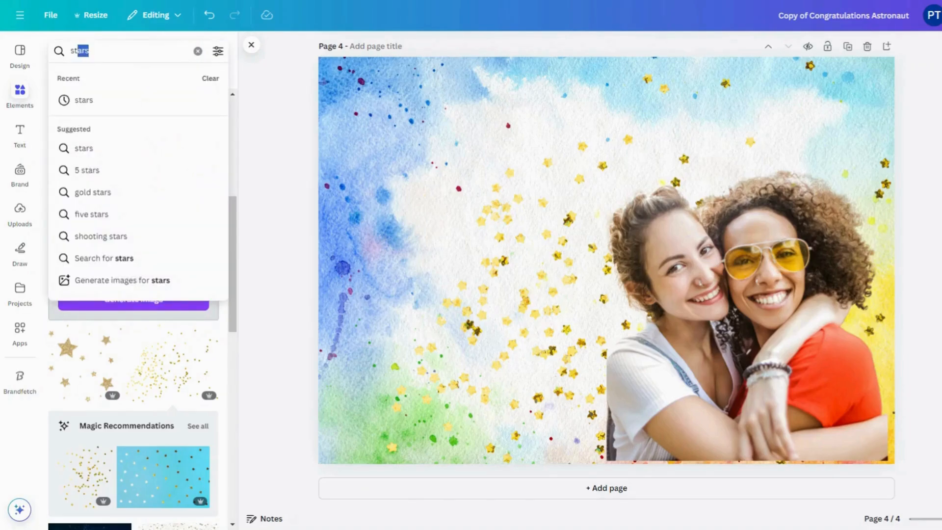
{"action": "type", "text": "certifc"}
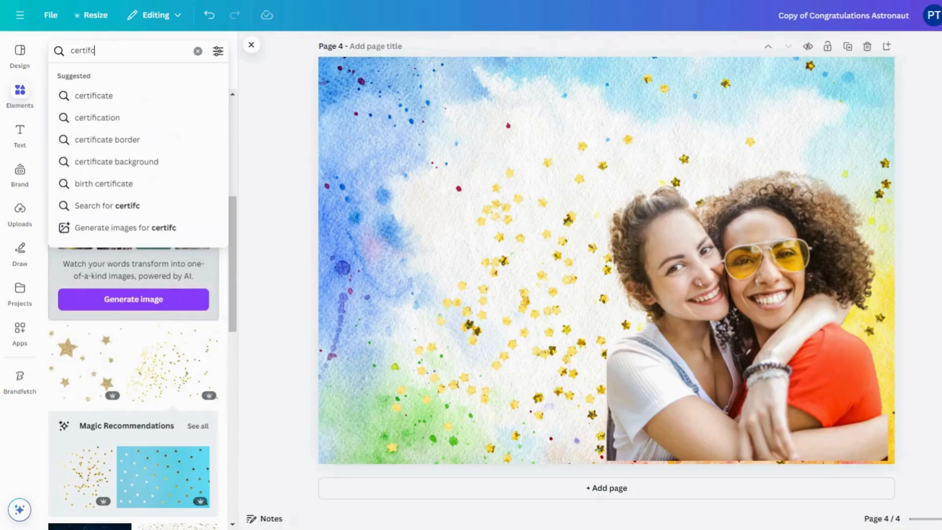
{"action": "key", "text": "BackSpace"}
{"action": "type", "text": "ificate"}
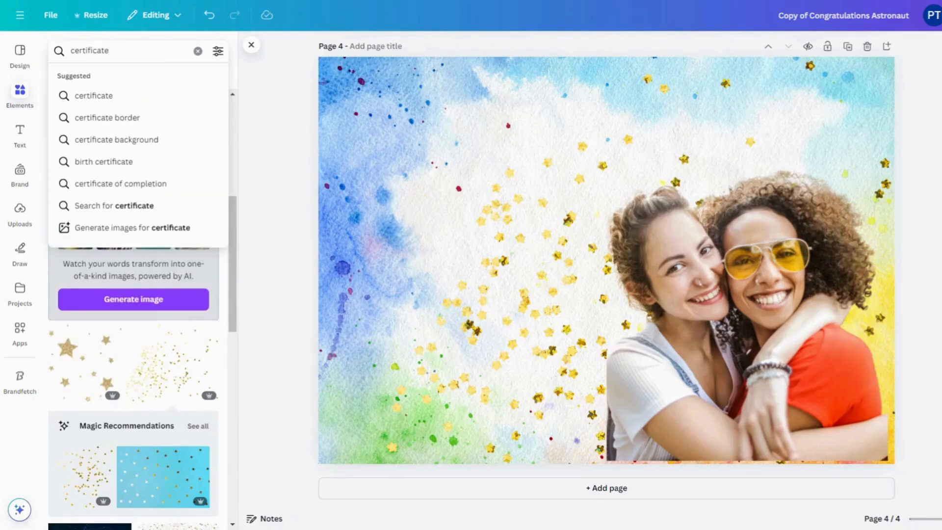
{"action": "key", "text": "Return"}
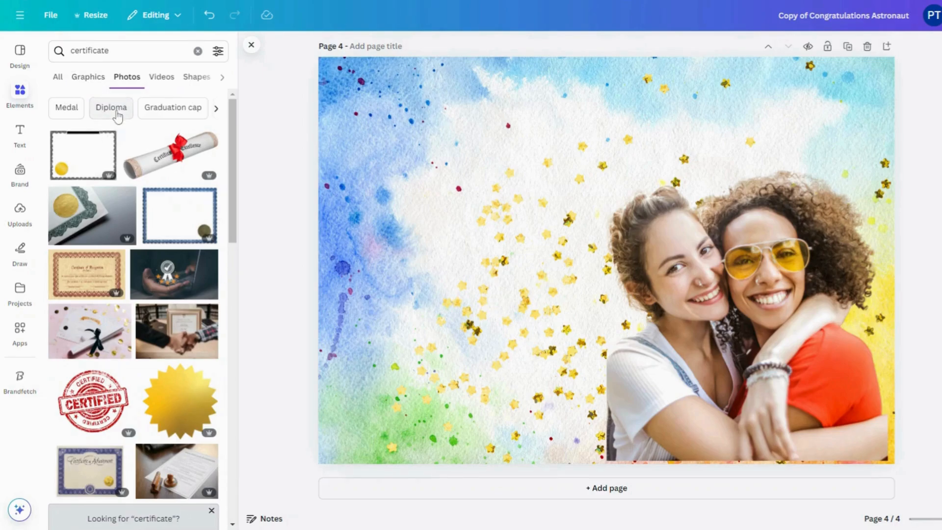
- Browse the related topics for the certificate photos and look through the diploma photos for a suitable decoration
{"action": "left_click", "coordinate": [214, 109]}
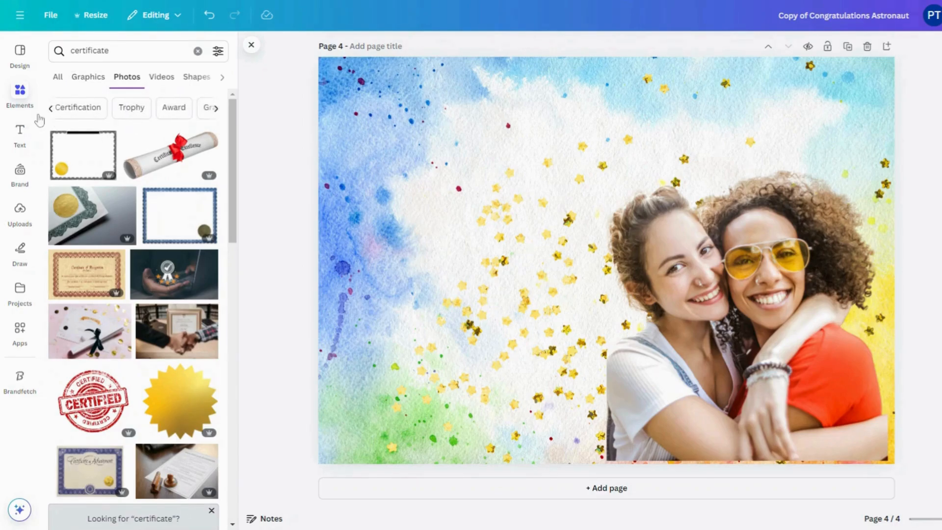
{"action": "left_click", "coordinate": [217, 109]}
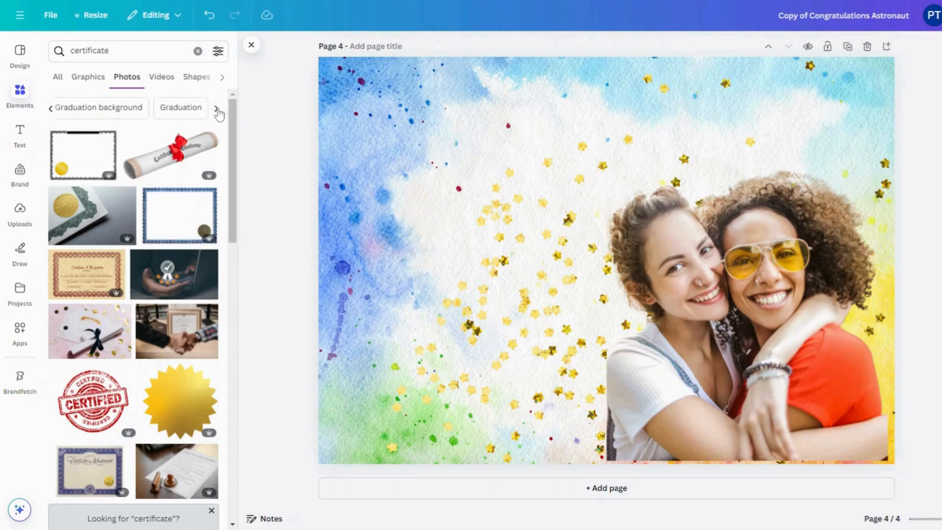
{"action": "left_click", "coordinate": [57, 111]}
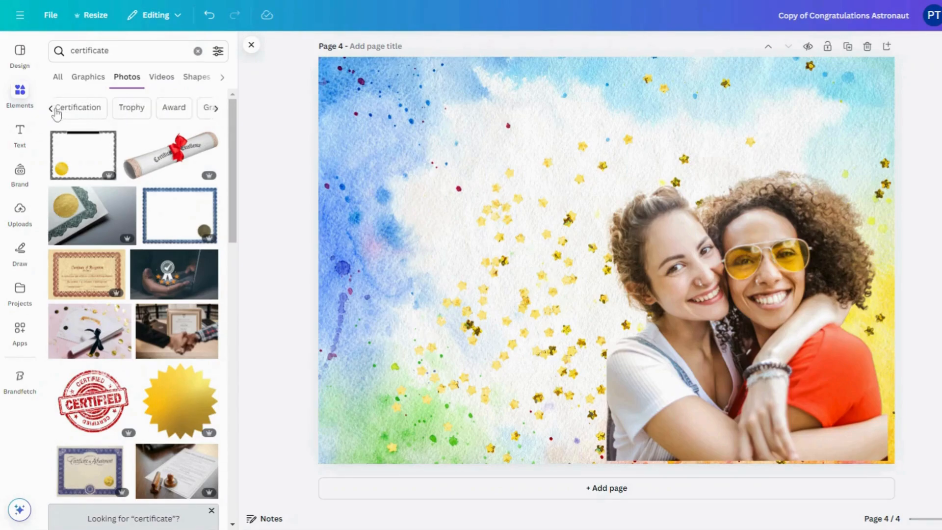
{"action": "left_click", "coordinate": [57, 111]}
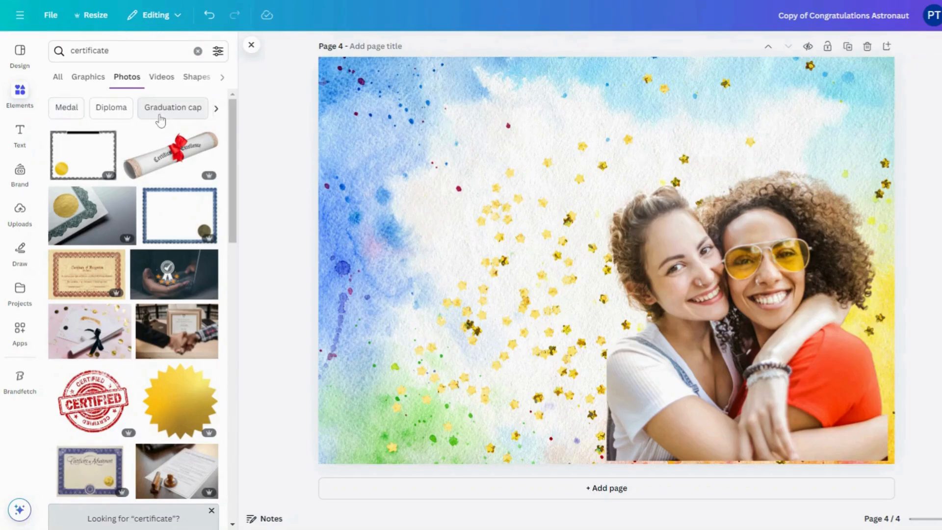
{"action": "left_click", "coordinate": [117, 112]}
{"action": "scroll", "coordinate": [169, 328], "scroll_direction": "down", "scroll_amount": 3}
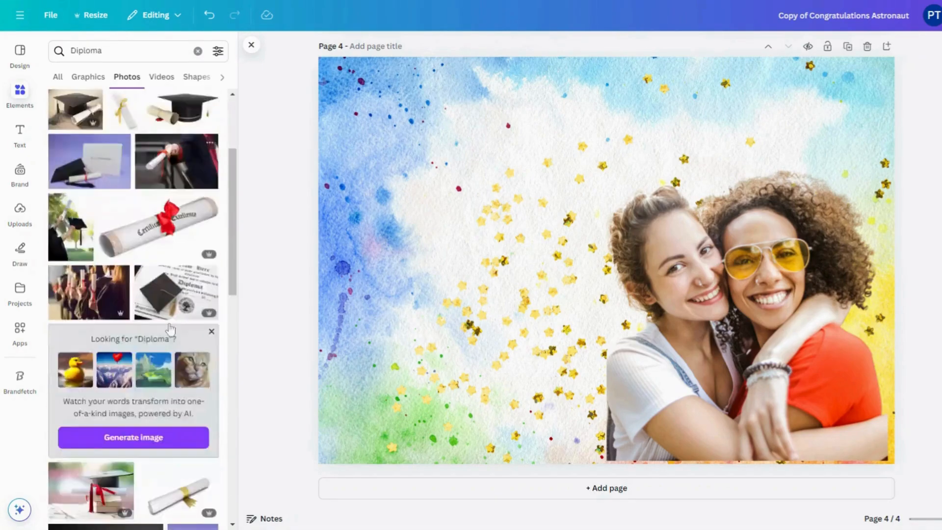
{"action": "scroll", "coordinate": [169, 328], "scroll_direction": "down", "scroll_amount": 10}
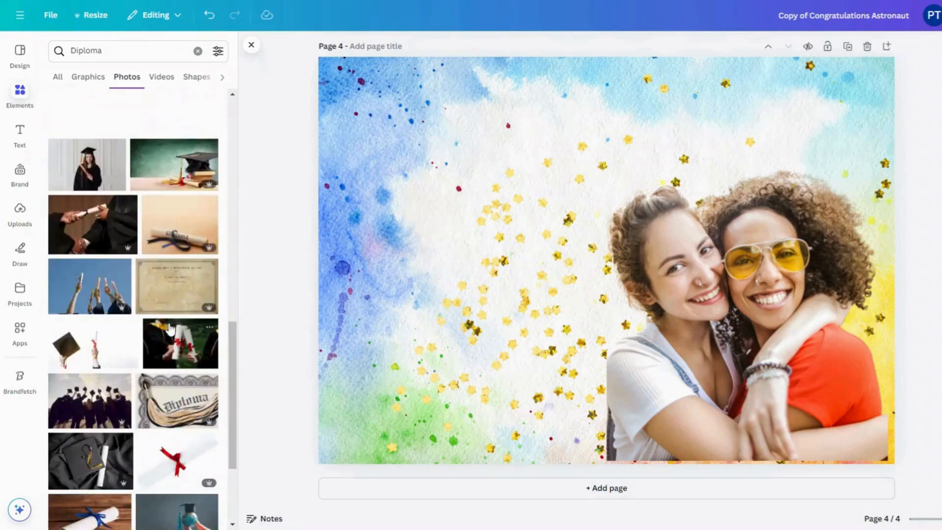
{"action": "scroll", "coordinate": [169, 327], "scroll_direction": "down", "scroll_amount": 8}
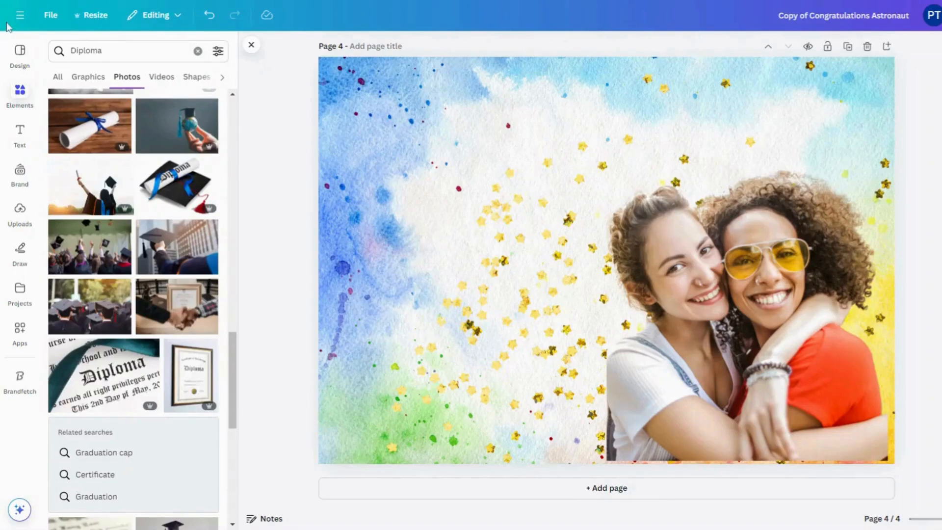
- Clear the diploma search, check the recently used elements, and search the graphics for "certificate" instead
{"action": "left_click", "coordinate": [198, 52]}
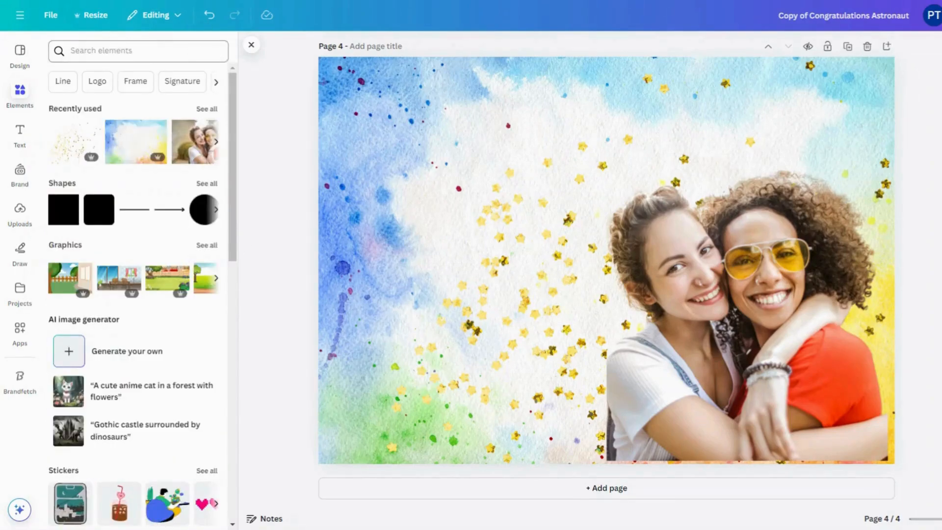
{"action": "left_click", "coordinate": [206, 109]}
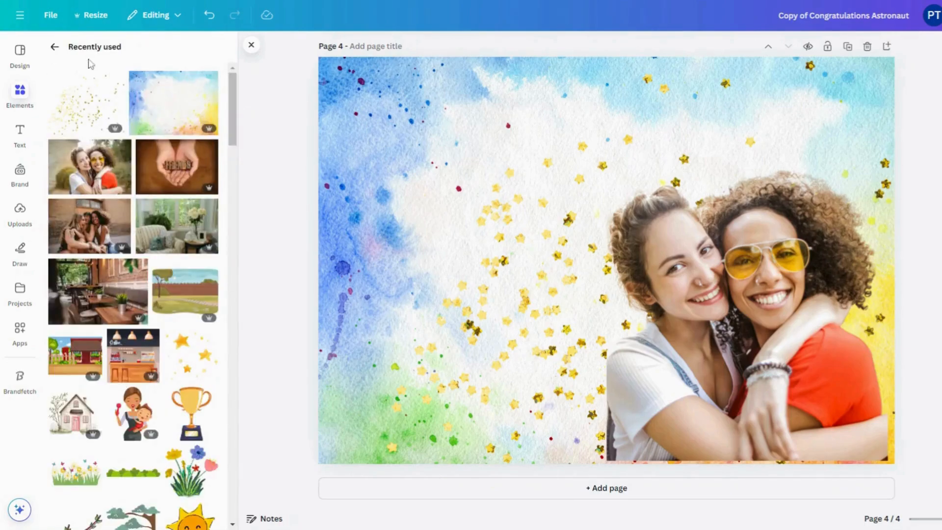
{"action": "left_click", "coordinate": [54, 47]}
{"action": "left_click", "coordinate": [69, 50]}
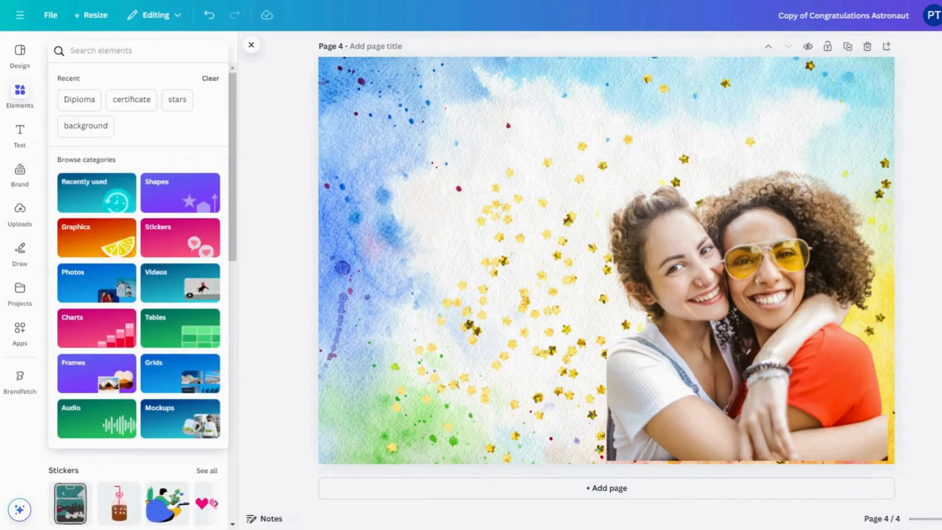
{"action": "left_click", "coordinate": [132, 102]}
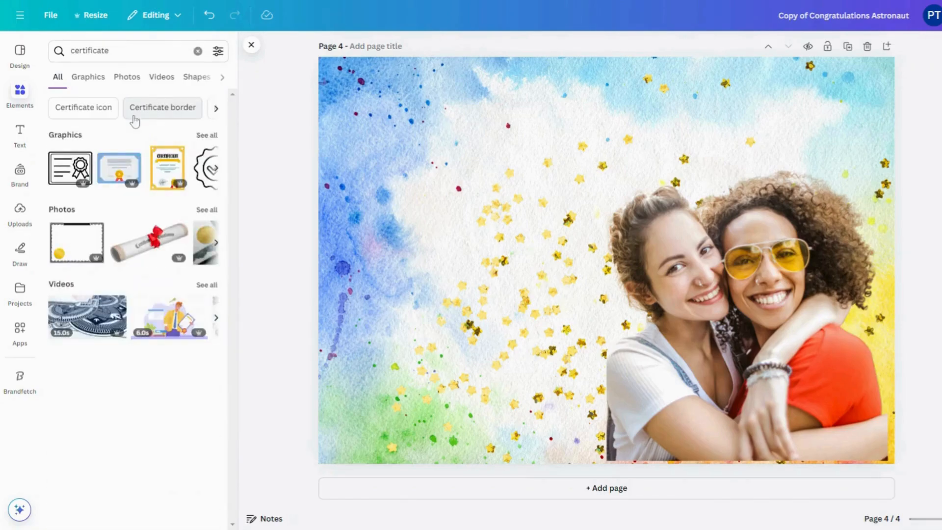
{"action": "left_click", "coordinate": [96, 78]}
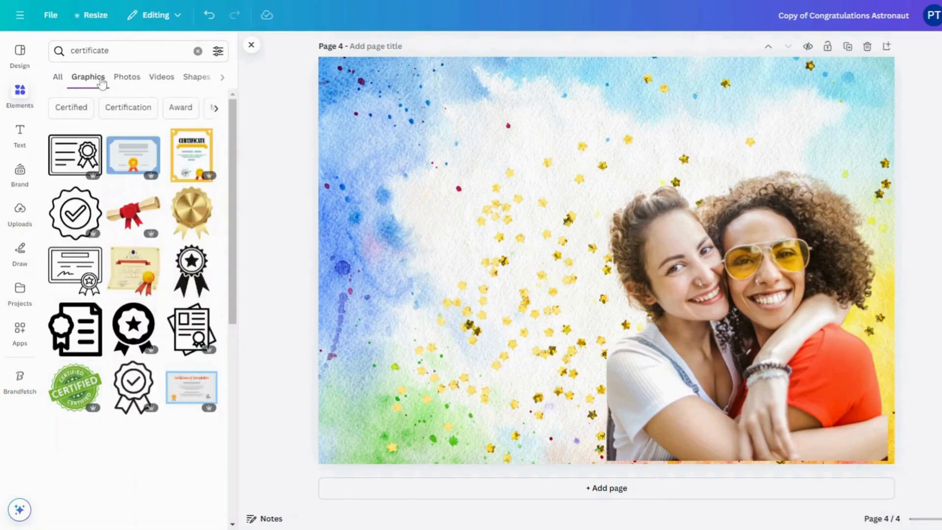
- Add the gold leaf corner border graphic to page 4, stretch it slightly taller and place it over the page's left side
{"action": "scroll", "coordinate": [123, 221], "scroll_direction": "down", "scroll_amount": 6}
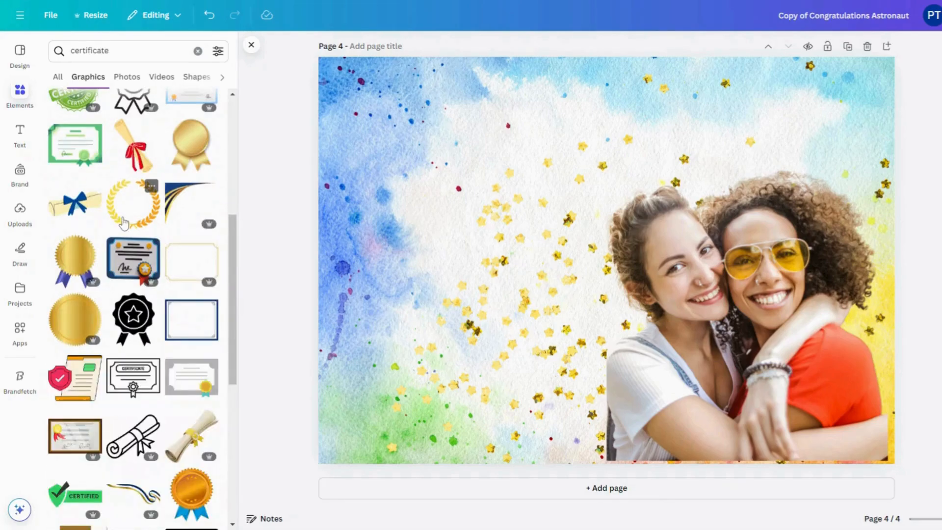
{"action": "scroll", "coordinate": [123, 222], "scroll_direction": "down", "scroll_amount": 12}
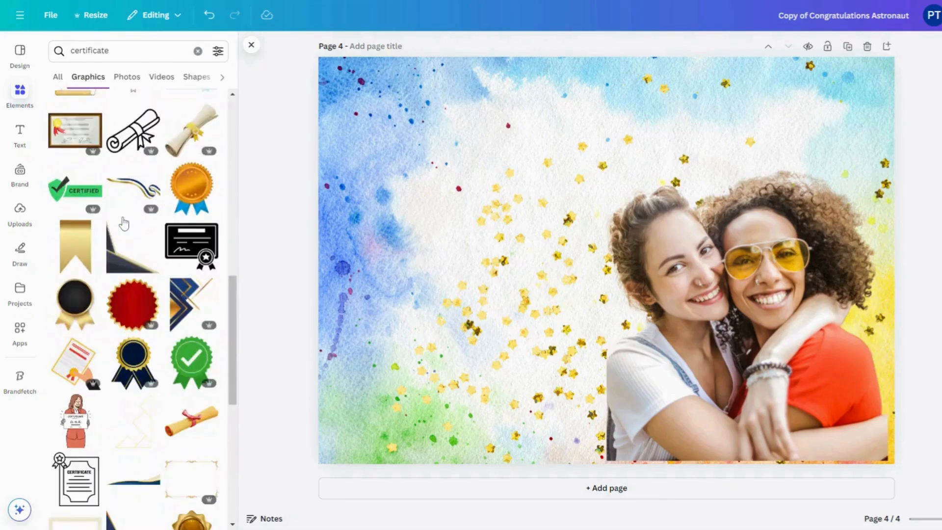
{"action": "scroll", "coordinate": [122, 218], "scroll_direction": "down", "scroll_amount": 4}
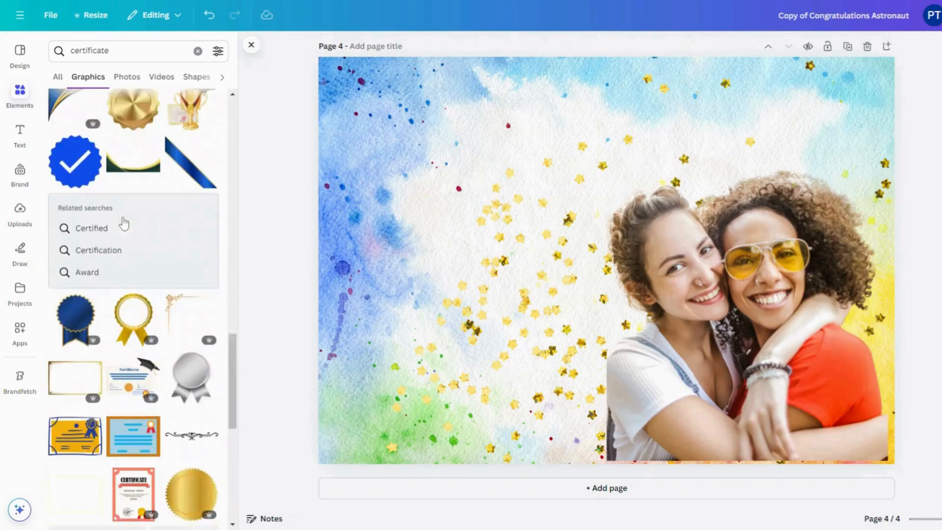
{"action": "scroll", "coordinate": [124, 223], "scroll_direction": "up", "scroll_amount": 5}
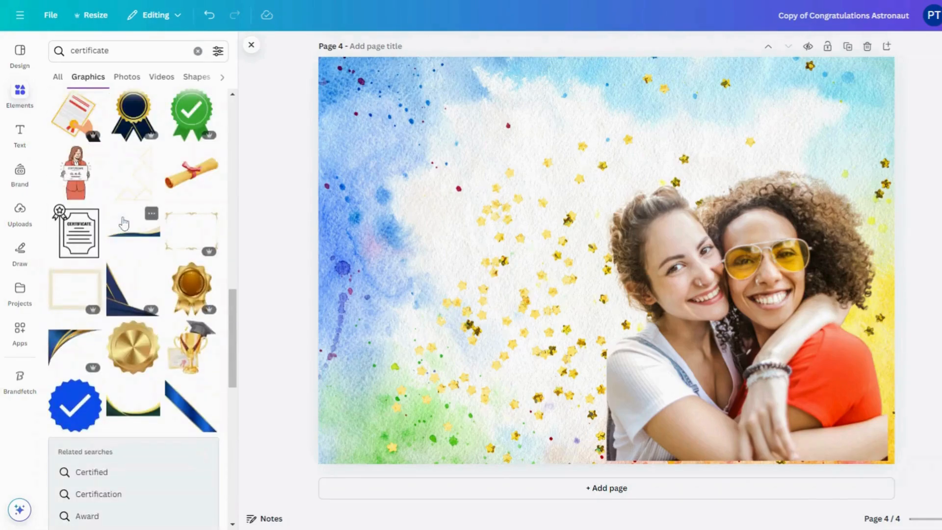
{"action": "scroll", "coordinate": [124, 223], "scroll_direction": "down", "scroll_amount": 6}
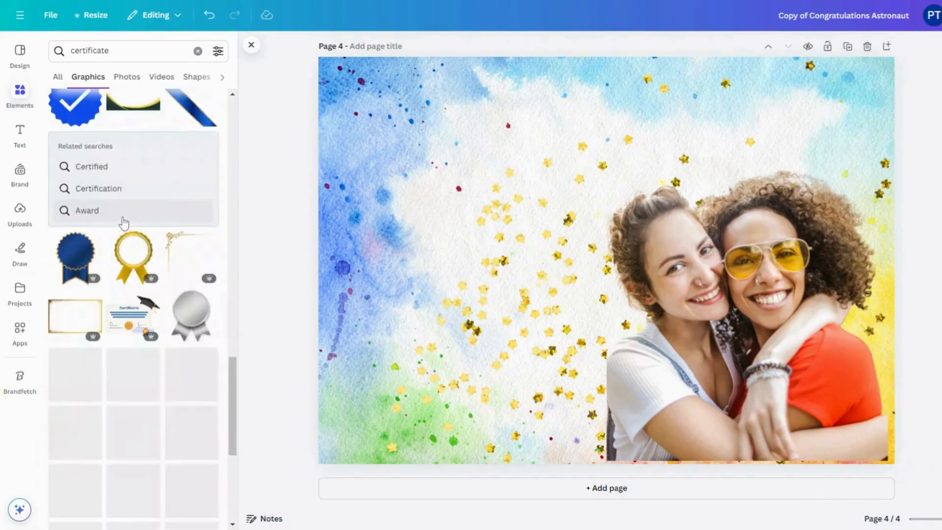
{"action": "left_click", "coordinate": [191, 253]}
{"action": "left_click_drag", "start_coordinate": [515, 210], "coordinate": [416, 180]}
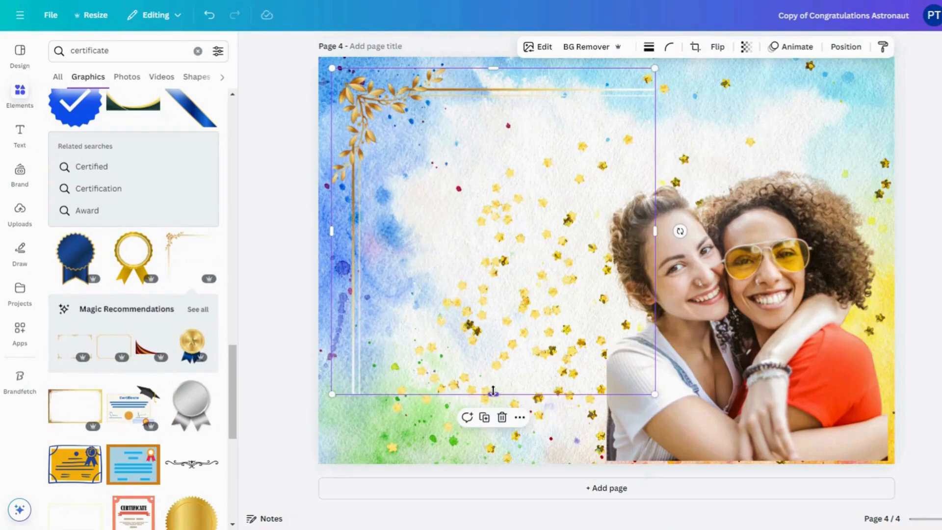
{"action": "left_click_drag", "start_coordinate": [494, 391], "coordinate": [526, 405]}
{"action": "left_click_drag", "start_coordinate": [469, 350], "coordinate": [474, 383]}
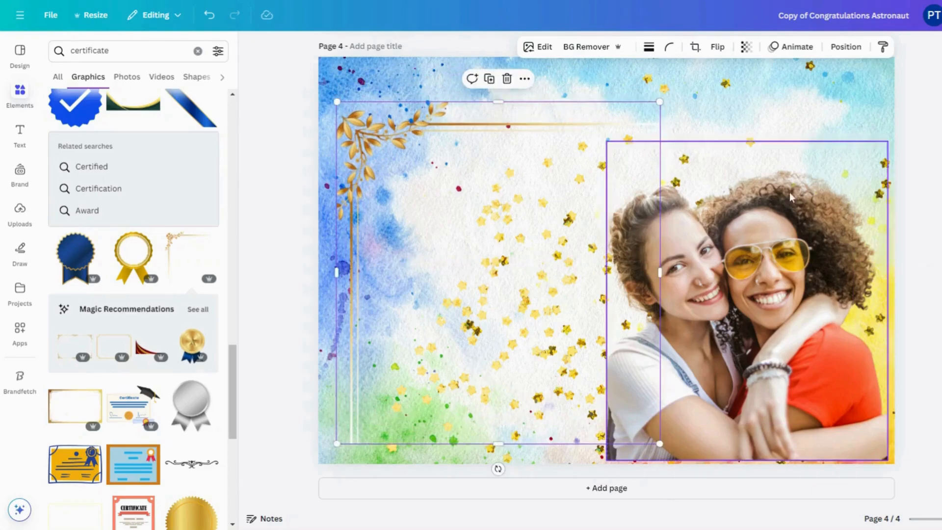
- Move the gold stars right so they scatter around the two women instead of across the white area
{"action": "left_click", "coordinate": [805, 78]}
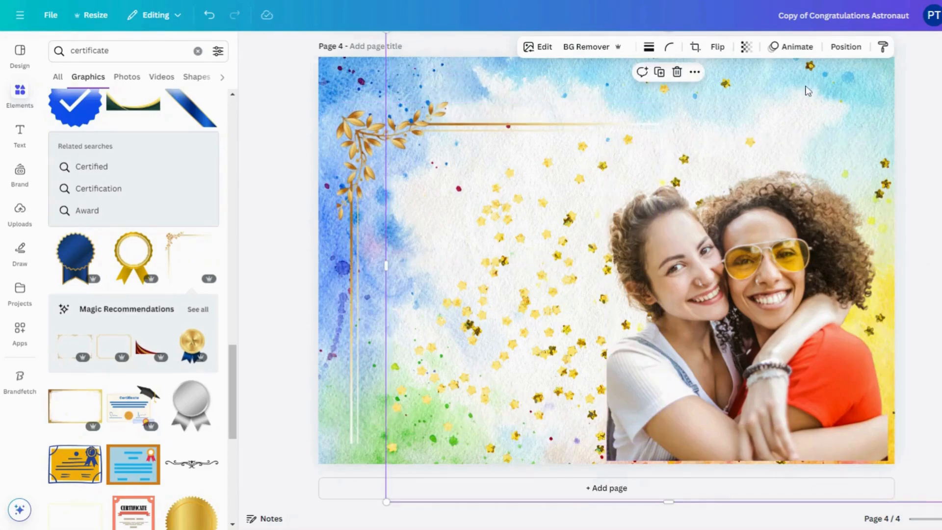
{"action": "left_click_drag", "start_coordinate": [740, 110], "coordinate": [910, 89]}
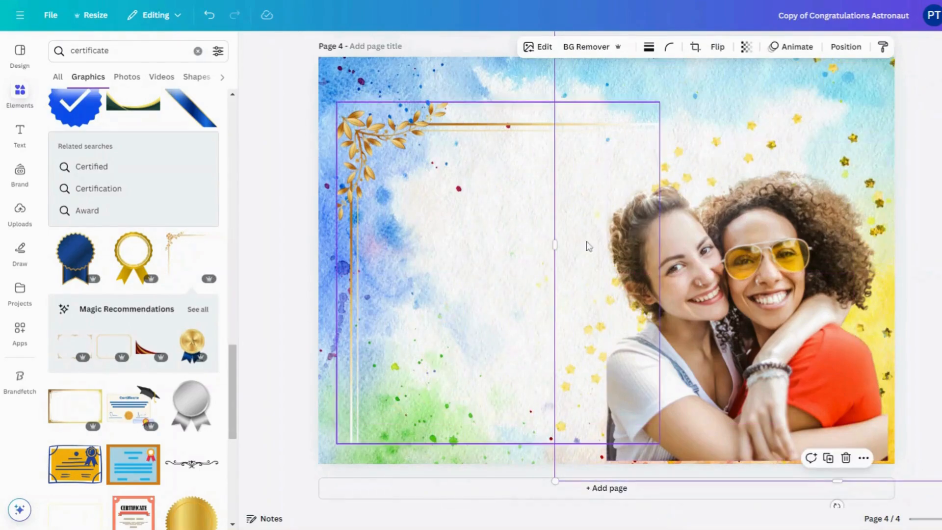
- Fit the gold corner border into the page's top-left corner and enlarge it to span the full page height
{"action": "left_click", "coordinate": [470, 280]}
{"action": "left_click_drag", "start_coordinate": [340, 100], "coordinate": [312, 67]}
{"action": "left_click_drag", "start_coordinate": [381, 142], "coordinate": [398, 139]}
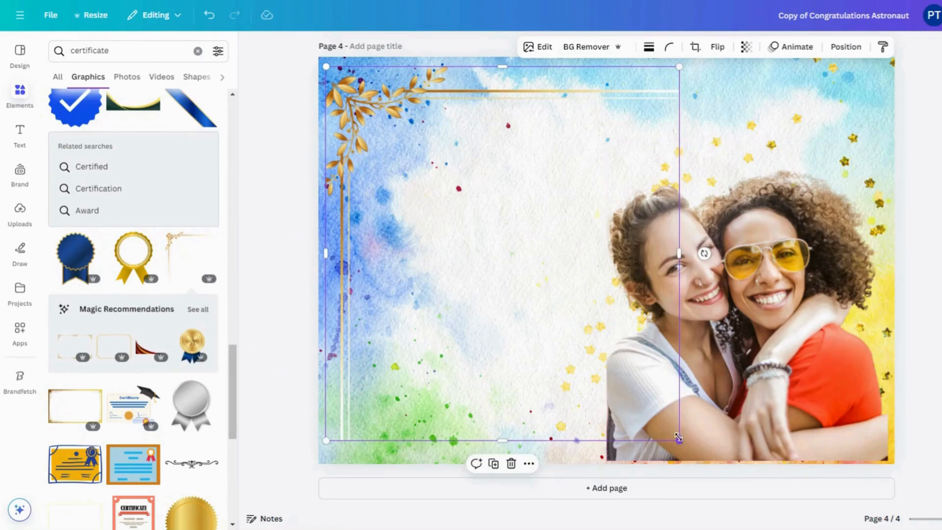
{"action": "left_click_drag", "start_coordinate": [679, 441], "coordinate": [701, 463]}
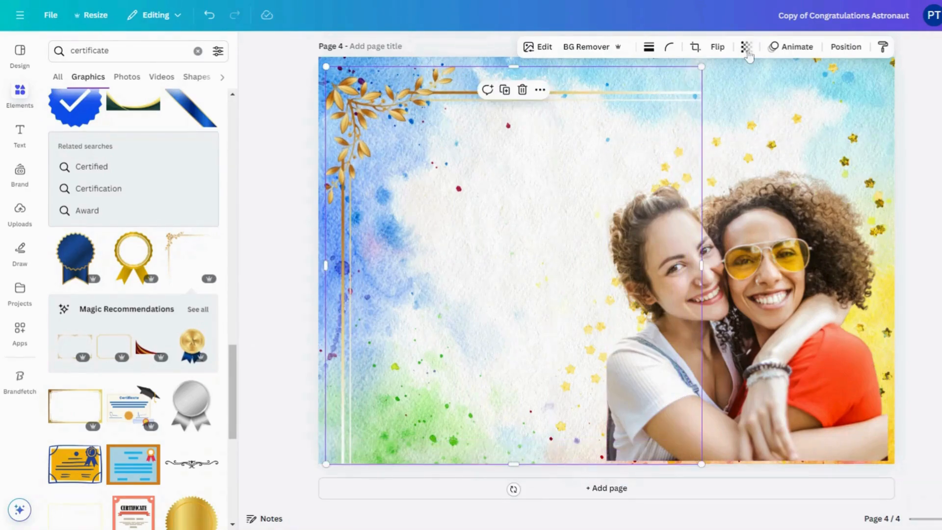
{"action": "left_click_drag", "start_coordinate": [702, 66], "coordinate": [709, 58]}
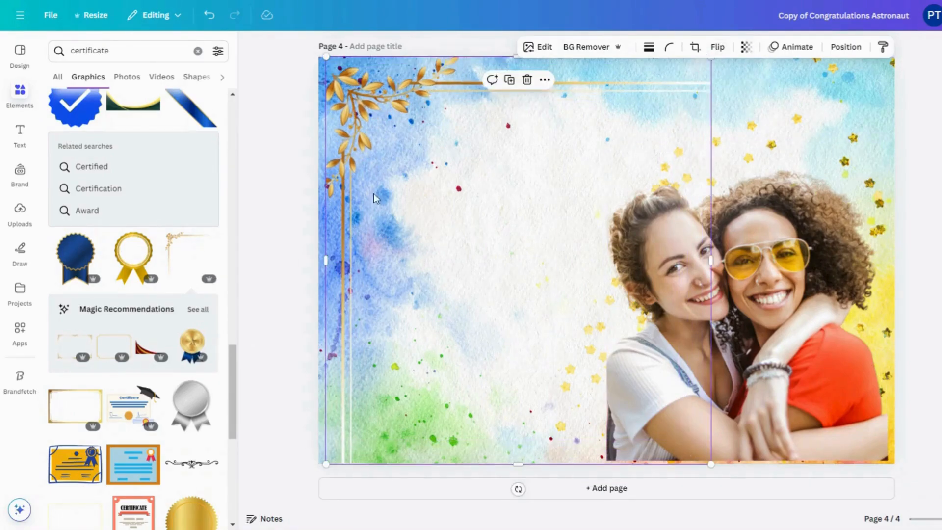
- Deselect the border, preview page 4 in full screen and return to the editor
{"action": "left_click", "coordinate": [289, 260]}
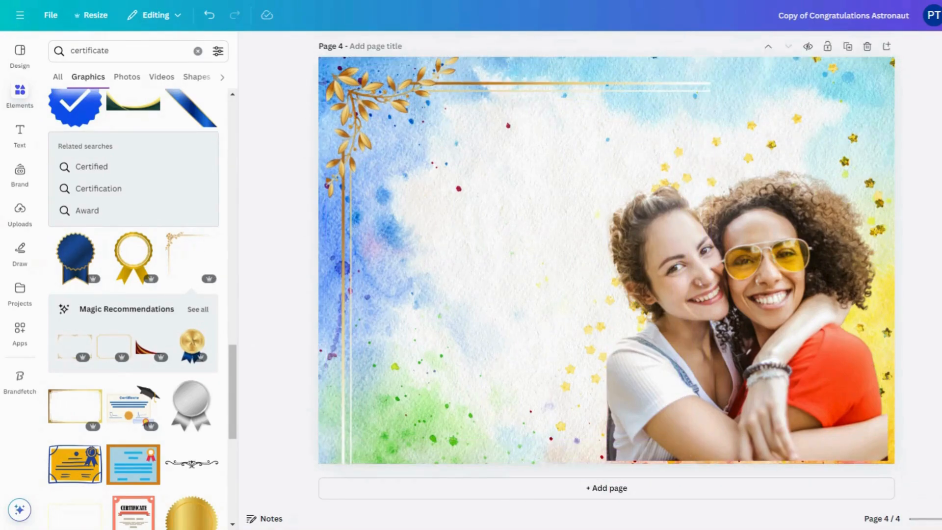
{"action": "key", "text": "ctrl+alt+p"}
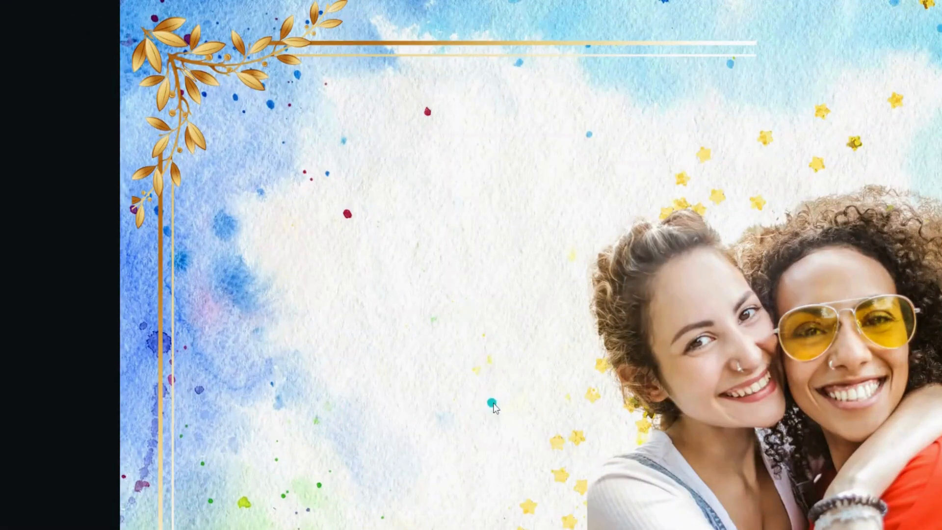
{"action": "key", "text": "Escape"}
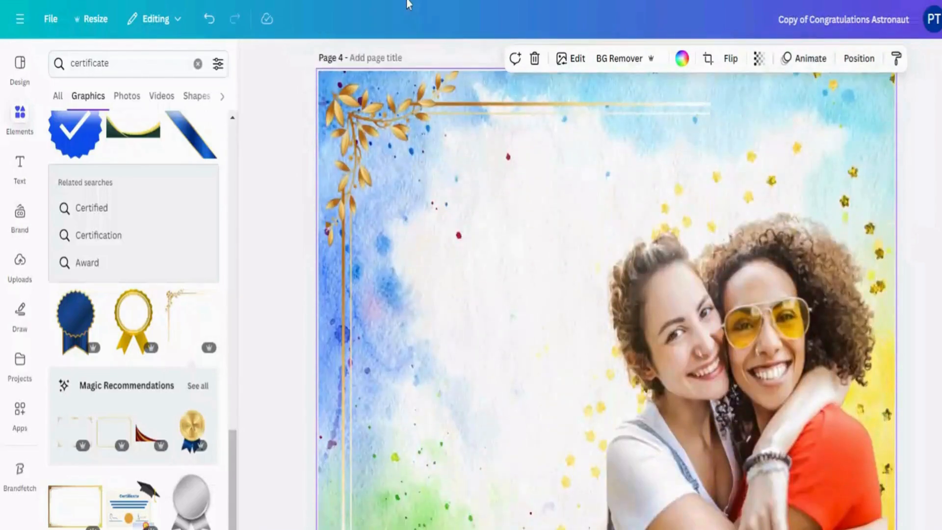
- Add a text box to page 4, enlarge its text to size 36.4 and place it near the top of the white area
{"action": "left_click", "coordinate": [27, 172]}
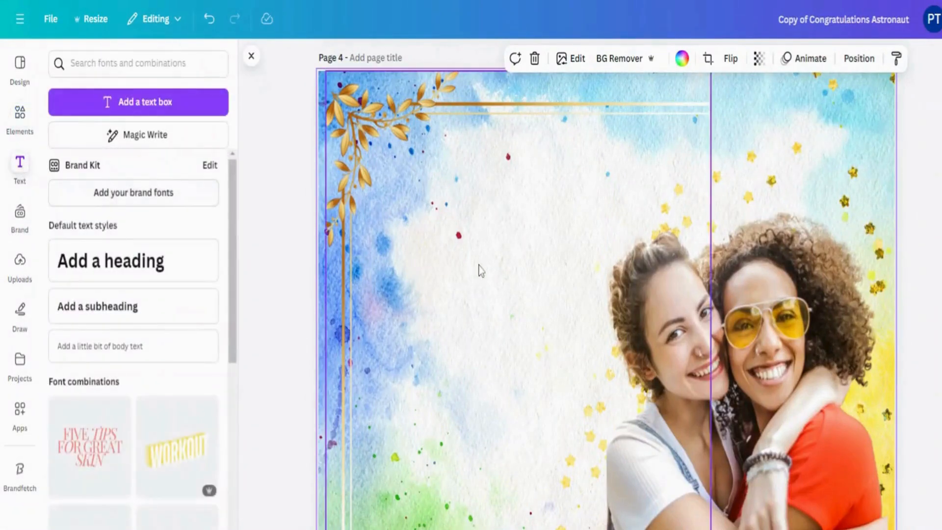
{"action": "left_click", "coordinate": [142, 103]}
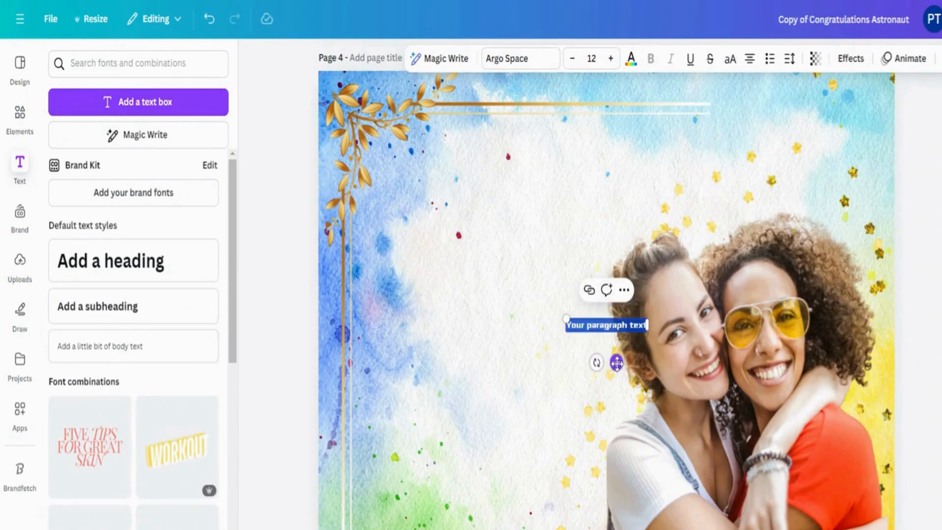
{"action": "left_click_drag", "start_coordinate": [616, 362], "coordinate": [444, 229]}
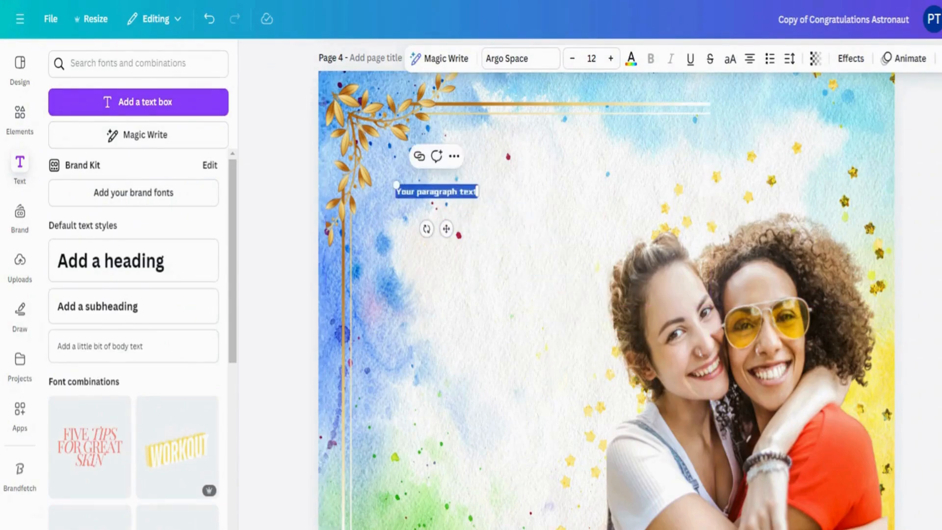
{"action": "left_click_drag", "start_coordinate": [394, 179], "coordinate": [349, 175]}
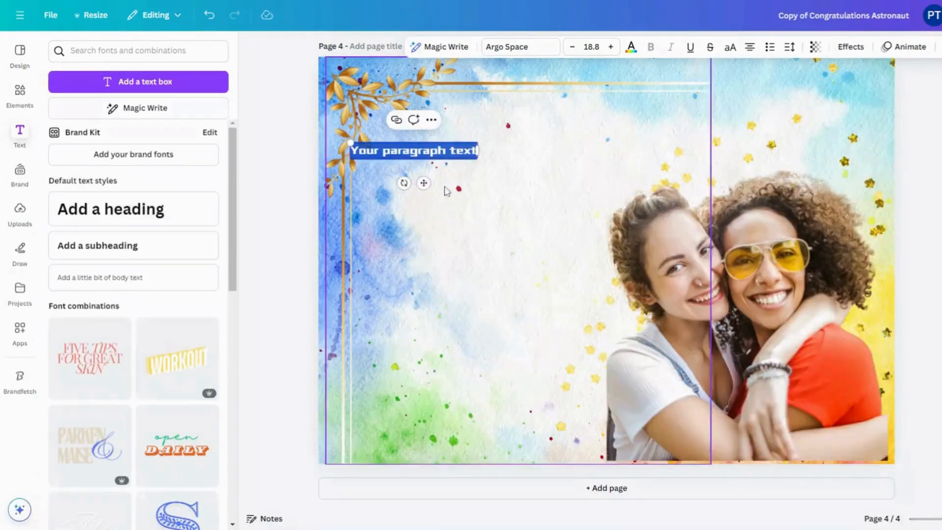
{"action": "left_click_drag", "start_coordinate": [424, 182], "coordinate": [528, 210]}
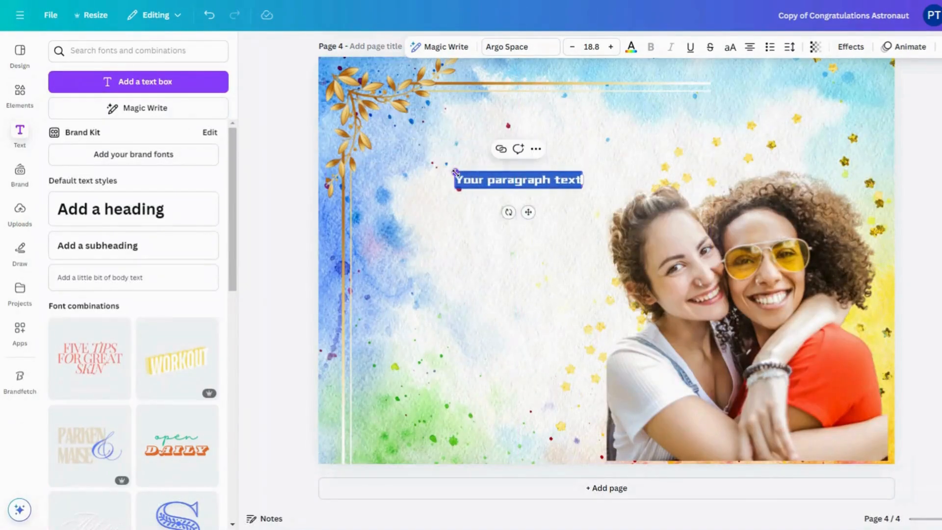
{"action": "left_click_drag", "start_coordinate": [456, 171], "coordinate": [342, 92]}
{"action": "left_click_drag", "start_coordinate": [467, 210], "coordinate": [520, 177]}
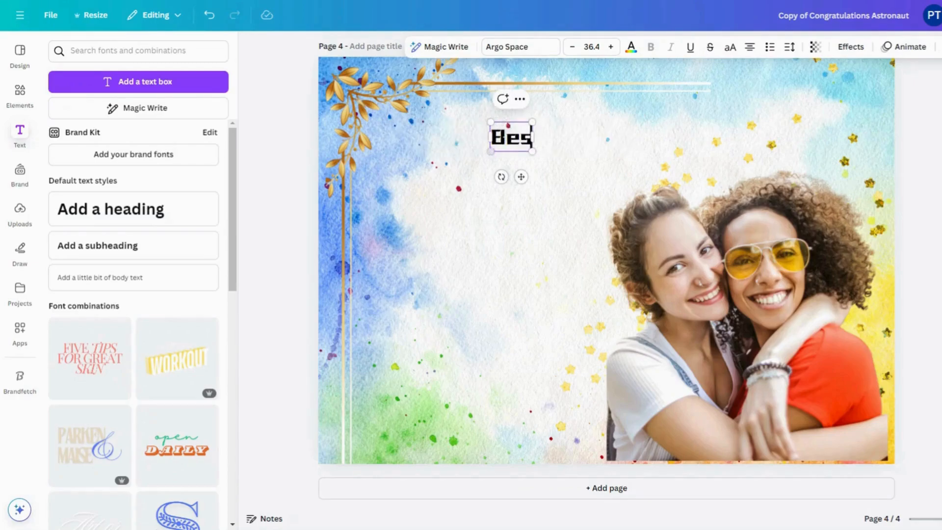
- Enter the title "Best Bestie Shoulder to Cry On", shift it up and right, and narrow its box to clear the corner leaves
{"action": "type", "text": "e"}
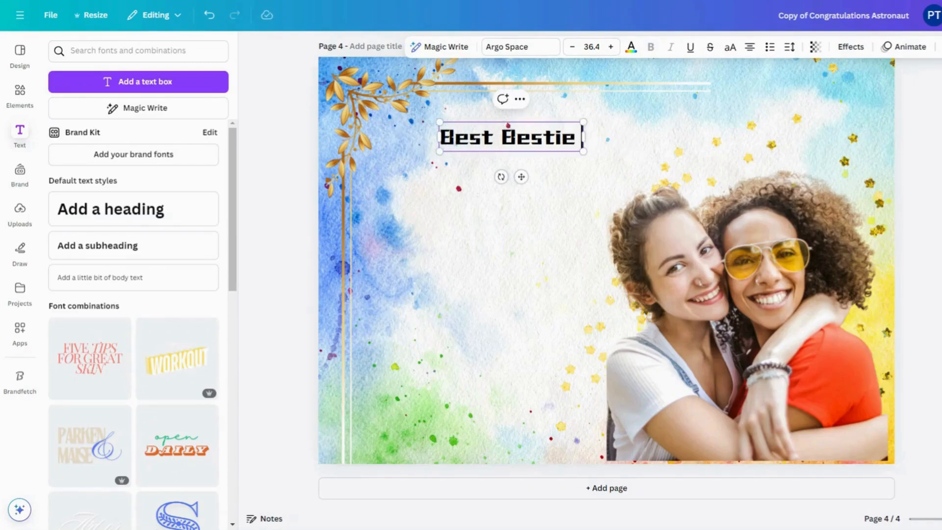
{"action": "type", "text": " Shoulder to C"}
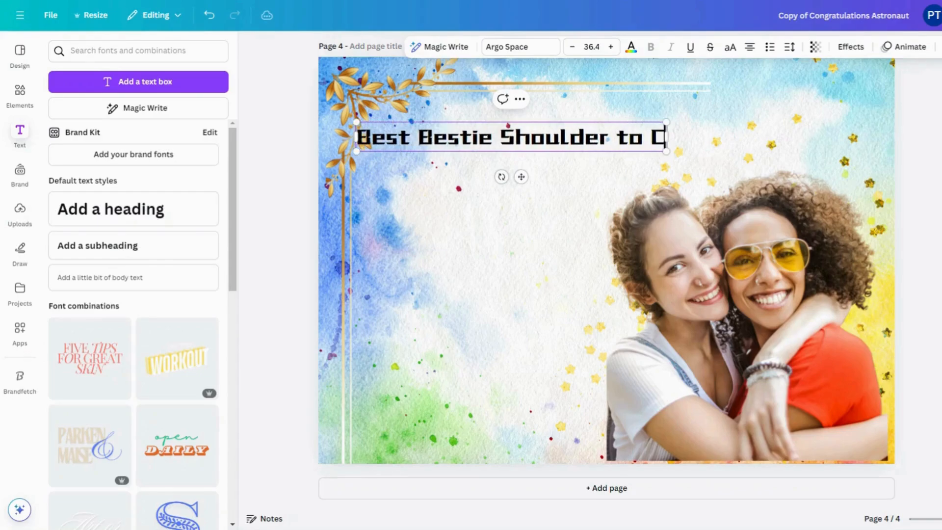
{"action": "type", "text": "ry o"}
{"action": "key", "text": "BackSpace"}
{"action": "type", "text": "o"}
{"action": "key", "text": "BackSpace"}
{"action": "type", "text": "On"}
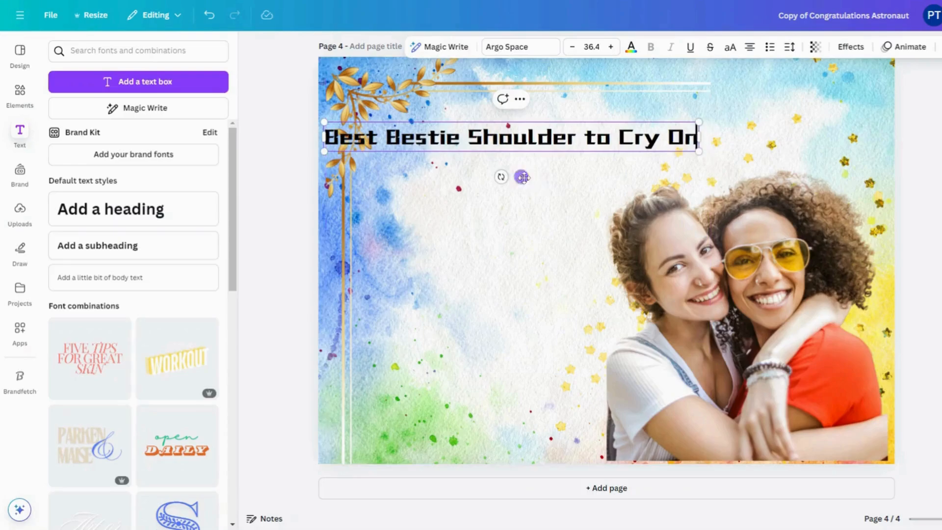
{"action": "left_click_drag", "start_coordinate": [521, 177], "coordinate": [539, 160]}
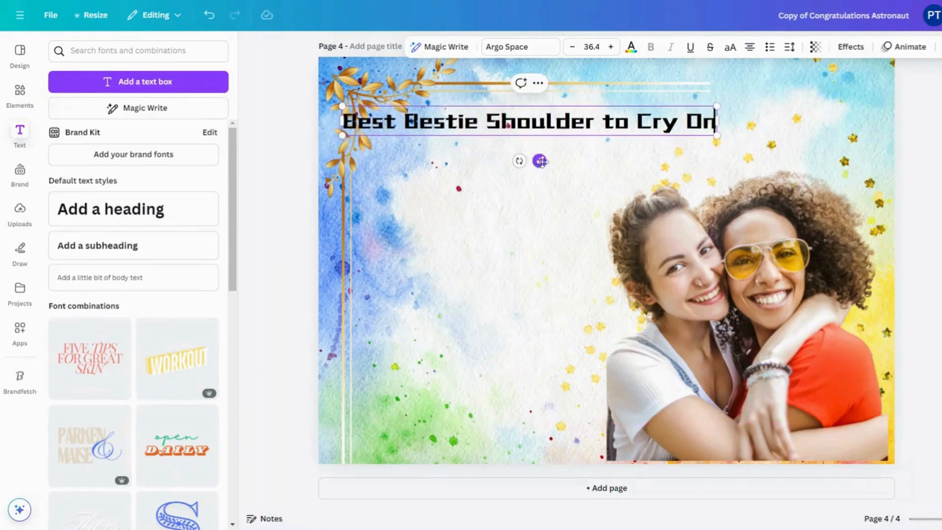
{"action": "left_click_drag", "start_coordinate": [342, 121], "coordinate": [366, 122]}
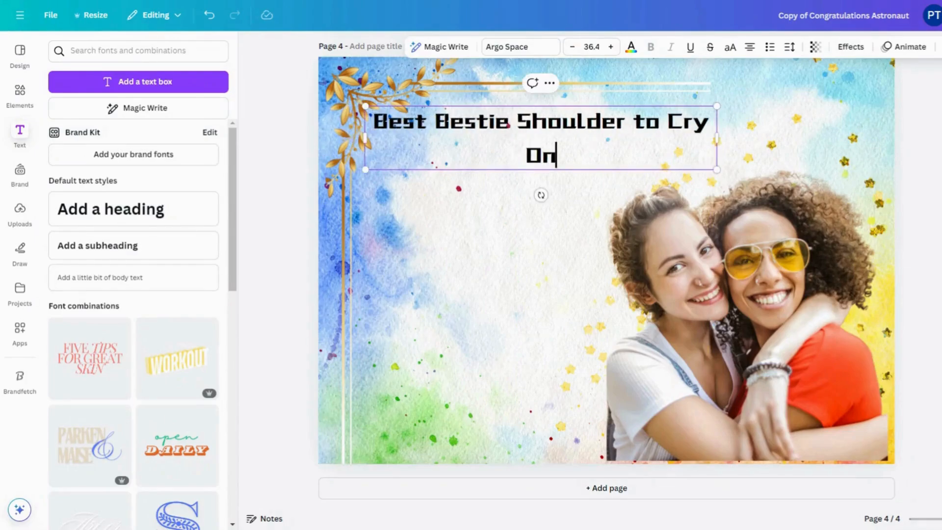
- Change the title's font to the handwriting font Mistrully
{"action": "left_click", "coordinate": [544, 53]}
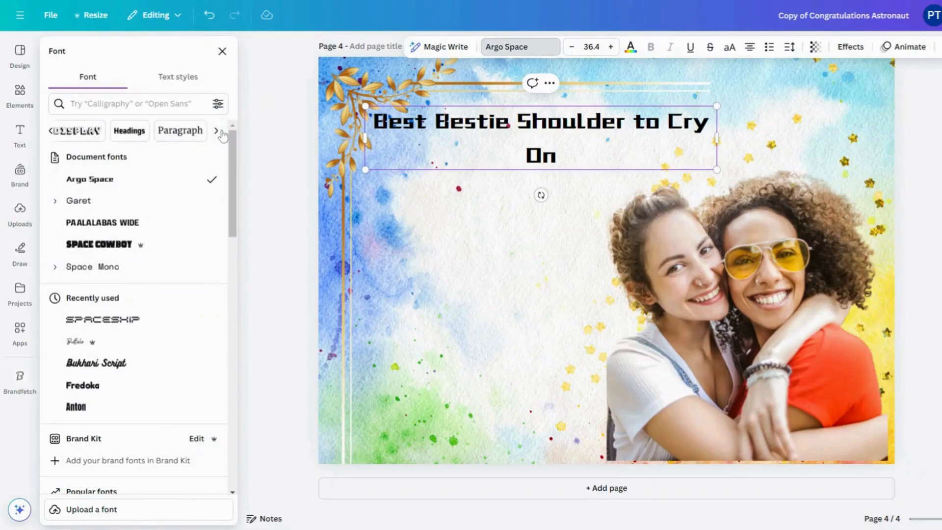
{"action": "left_click", "coordinate": [51, 131]}
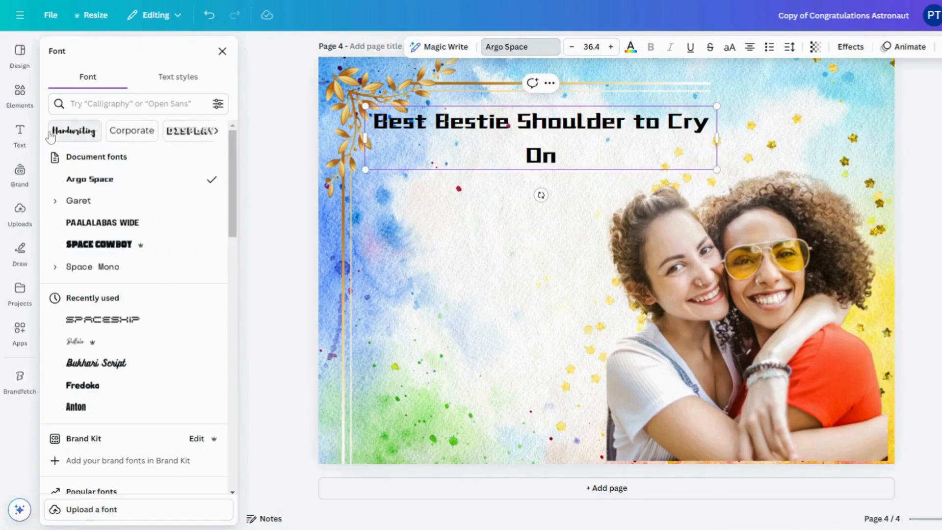
{"action": "left_click", "coordinate": [73, 130]}
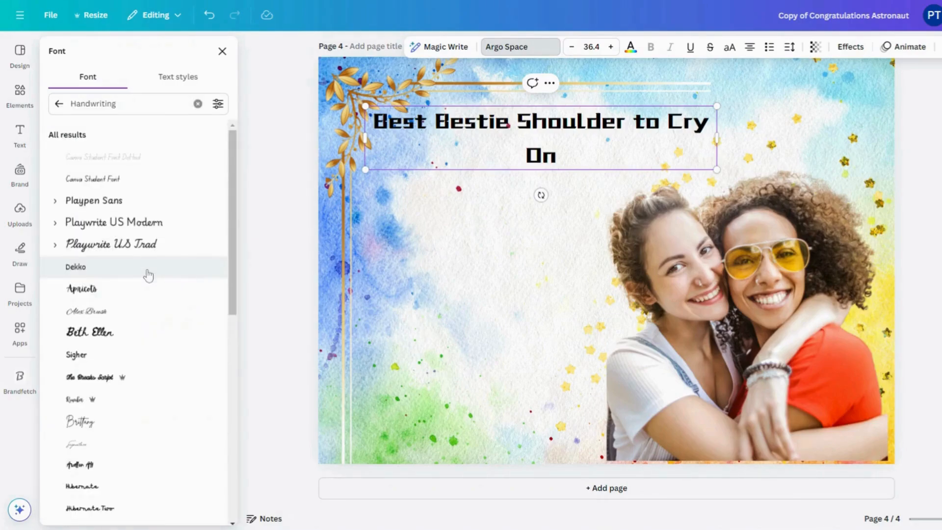
{"action": "scroll", "coordinate": [148, 276], "scroll_direction": "down", "scroll_amount": 4}
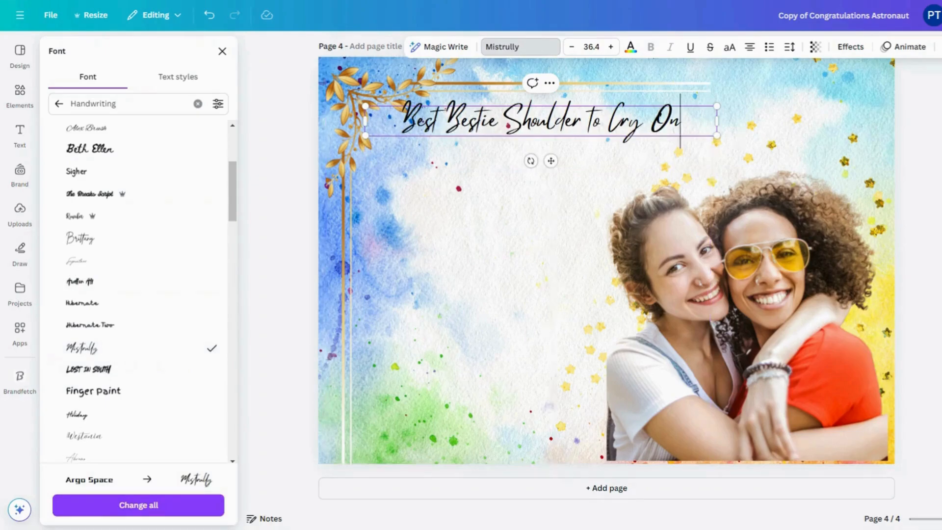
- Enlarge the title to size 46.1 and break it into two lines before "Shoulder"
{"action": "left_click_drag", "start_coordinate": [718, 136], "coordinate": [811, 143]}
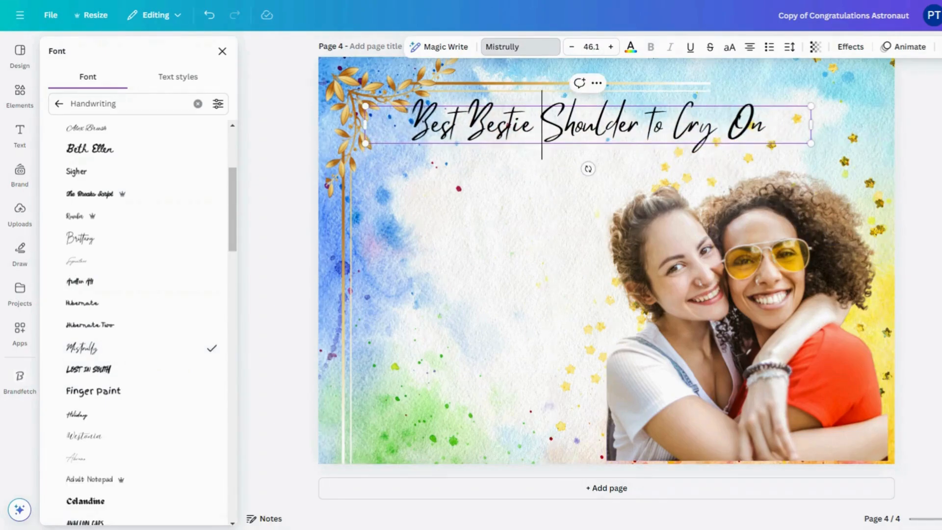
{"action": "key", "text": "Return"}
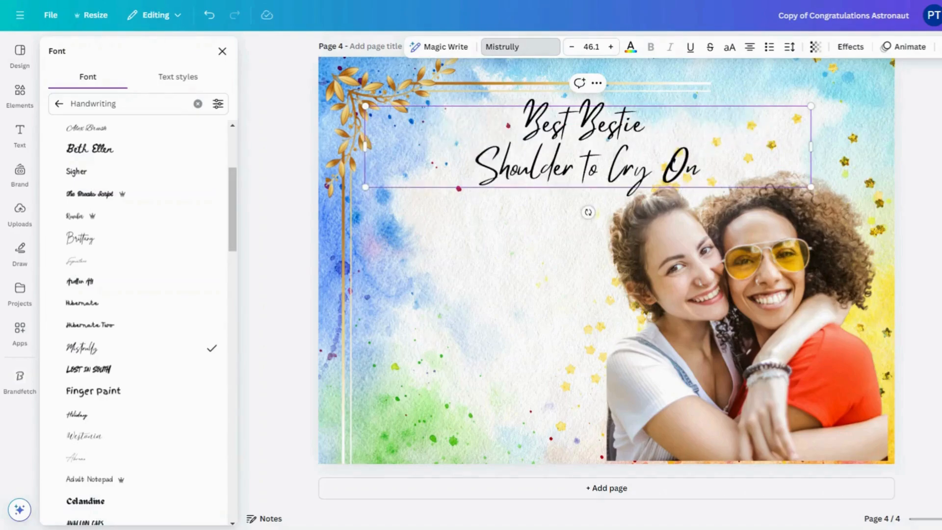
{"action": "left_click", "coordinate": [503, 163]}
{"action": "mouse_move", "coordinate": [503, 163]}
{"action": "left_mouse_down"}
{"action": "mouse_move", "coordinate": [520, 167]}
{"action": "mouse_move", "coordinate": [504, 163]}
{"action": "left_mouse_up"}
{"action": "left_click", "coordinate": [504, 163]}
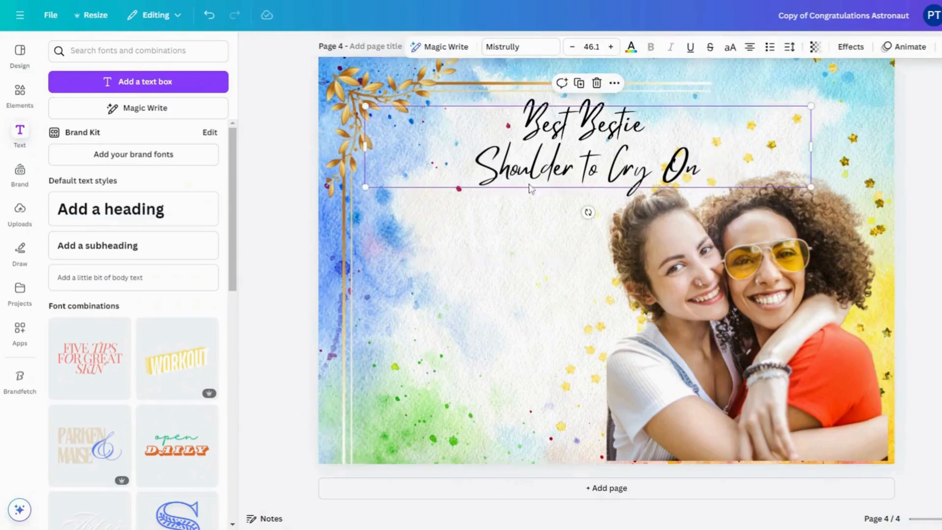
{"action": "right_click", "coordinate": [381, 317]}
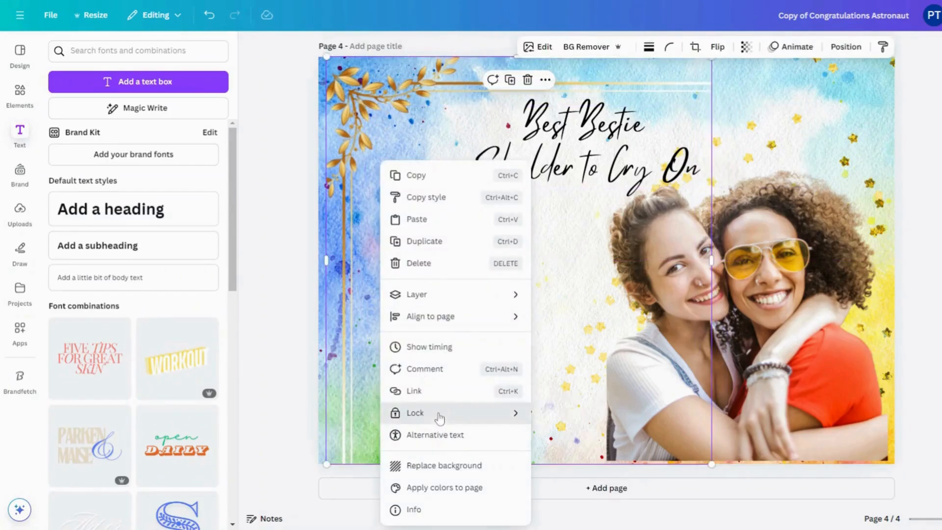
{"action": "mouse_move", "coordinate": [437, 413]}
{"action": "left_click", "coordinate": [584, 414]}
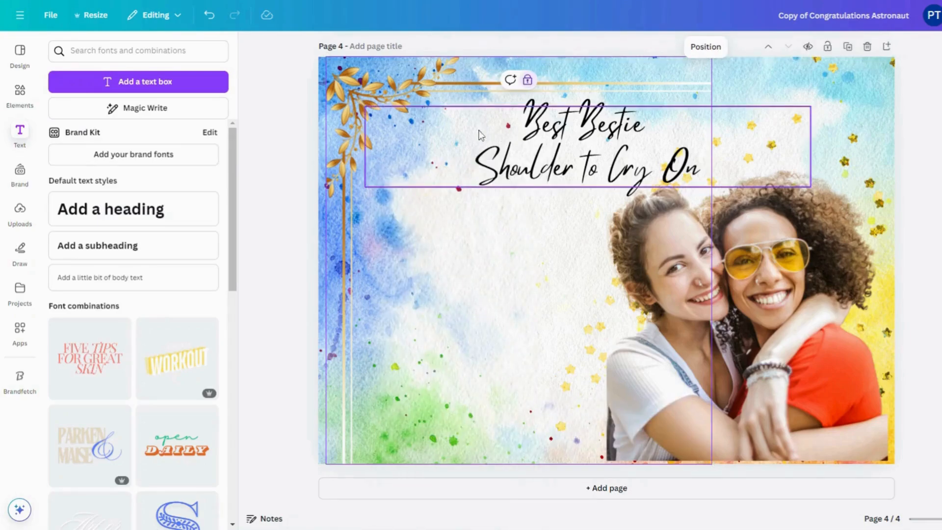
{"action": "left_click", "coordinate": [528, 80]}
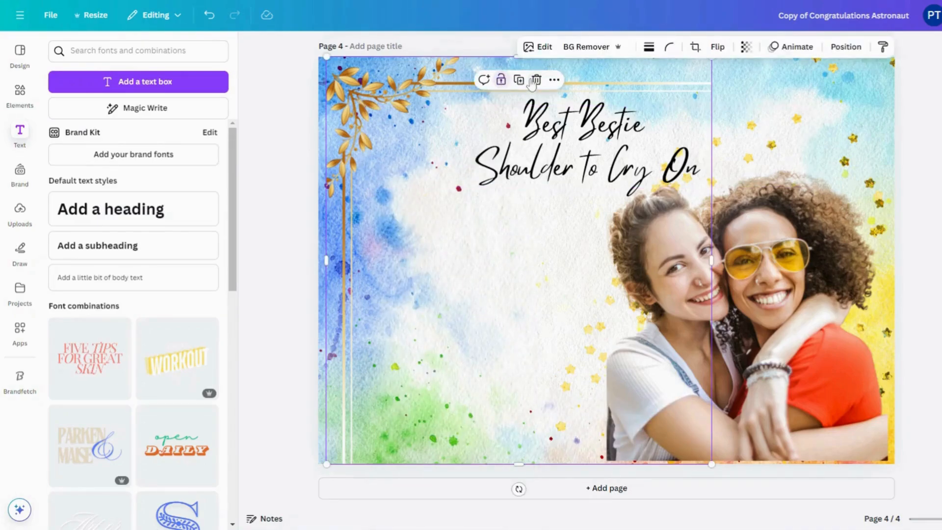
- Move the title aside to the page's upper-right corner, then shrink the gold corner border to about 19.4 by 20.5 and fit it inside the page edges
{"action": "left_click_drag", "start_coordinate": [528, 157], "coordinate": [489, 152]}
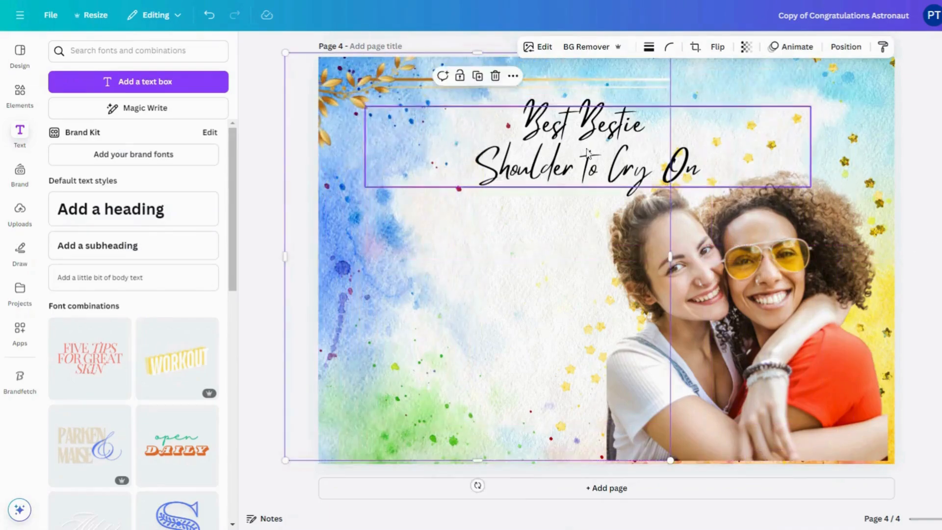
{"action": "left_click", "coordinate": [728, 153]}
{"action": "left_click_drag", "start_coordinate": [727, 153], "coordinate": [940, 108]}
{"action": "left_click_drag", "start_coordinate": [589, 172], "coordinate": [559, 175]}
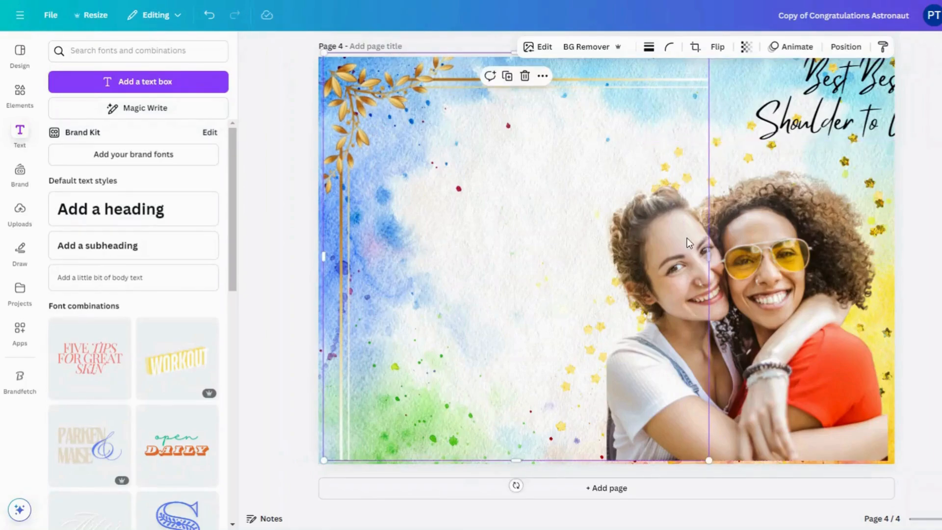
{"action": "left_click_drag", "start_coordinate": [707, 456], "coordinate": [697, 447]}
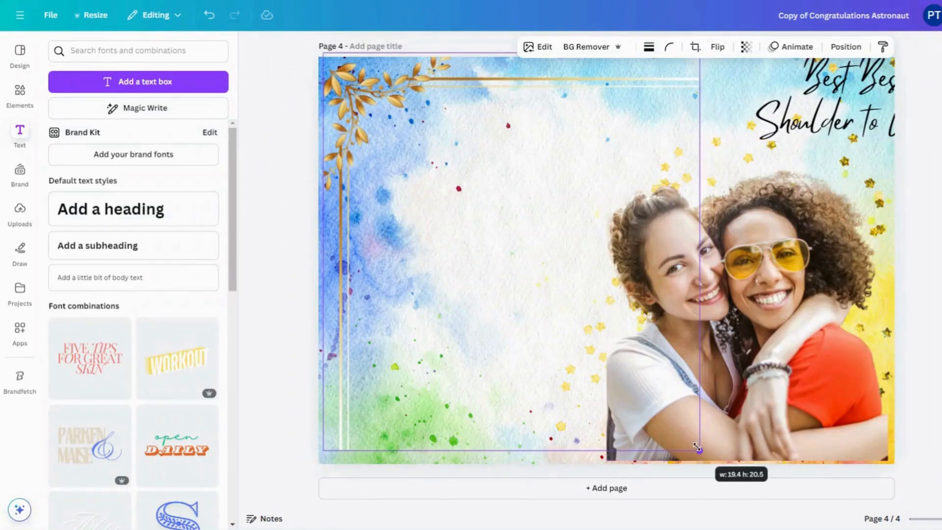
{"action": "left_click_drag", "start_coordinate": [537, 363], "coordinate": [539, 363]}
- Lock the gold corner border and move the title back onto the white area just below the border's upper line
{"action": "right_click", "coordinate": [525, 225]}
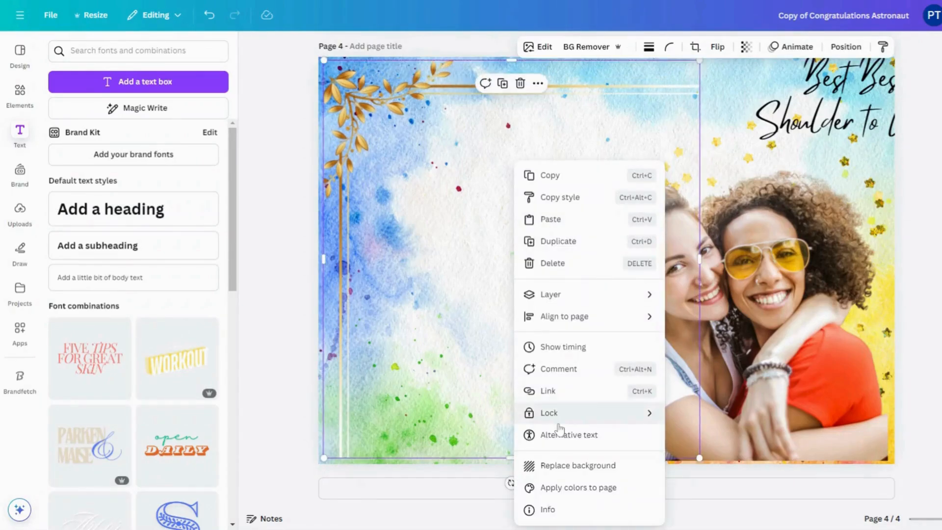
{"action": "mouse_move", "coordinate": [608, 414]}
{"action": "left_click", "coordinate": [697, 413]}
{"action": "left_click_drag", "start_coordinate": [824, 113], "coordinate": [467, 178]}
{"action": "left_click", "coordinate": [486, 281]}
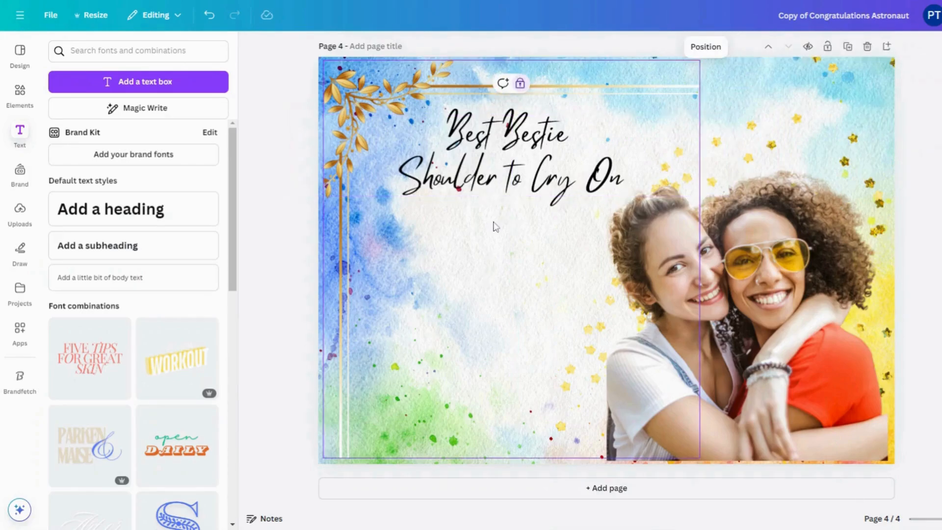
- Add a second text box below the title and enlarge its text to size 53.2
{"action": "left_click", "coordinate": [103, 87]}
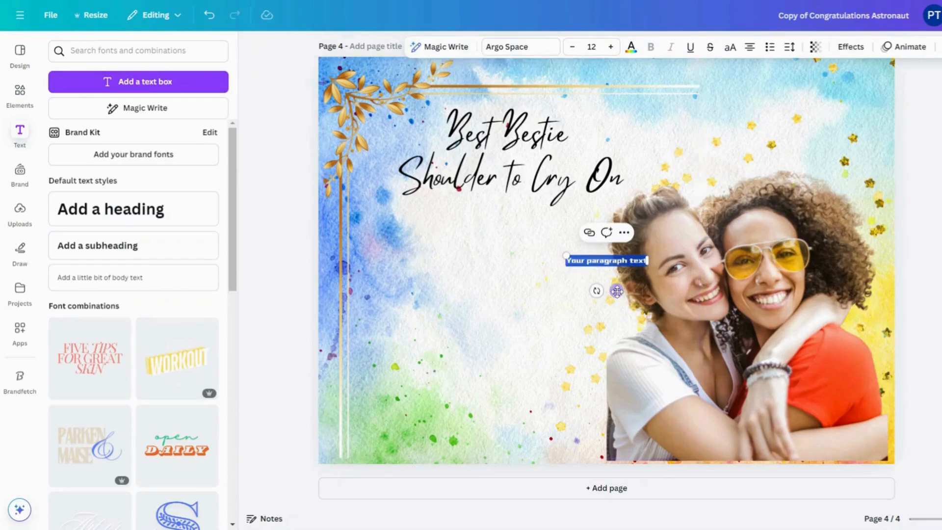
{"action": "left_click_drag", "start_coordinate": [617, 291], "coordinate": [480, 275]}
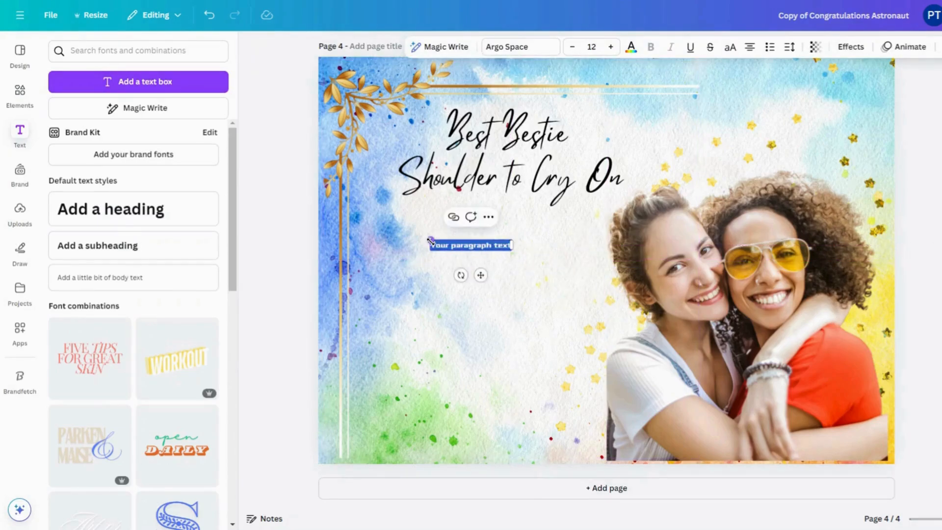
{"action": "left_click_drag", "start_coordinate": [430, 240], "coordinate": [322, 227]}
{"action": "left_click_drag", "start_coordinate": [511, 251], "coordinate": [684, 270]}
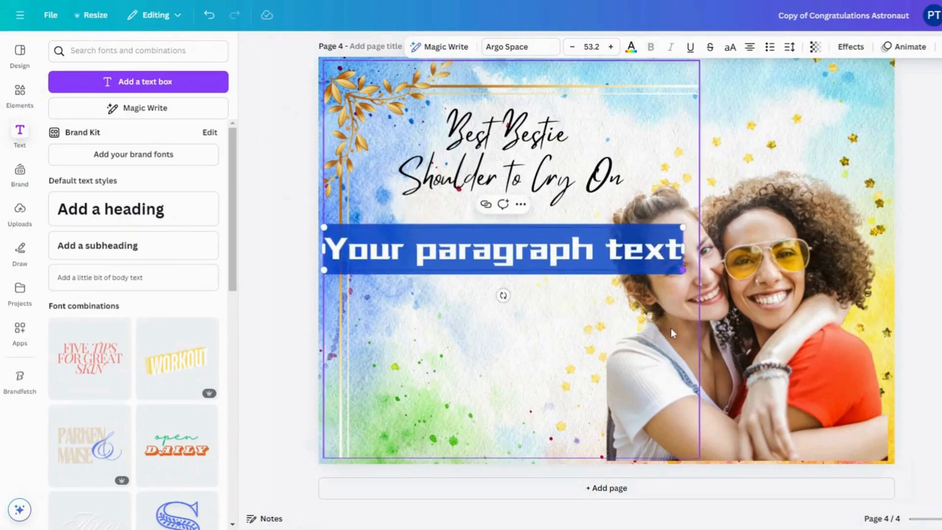
- Replace the placeholder in the second text box with "For always being there when I needed someone to talk to."
{"action": "left_click", "coordinate": [529, 249]}
{"action": "triple_click", "coordinate": [530, 250]}
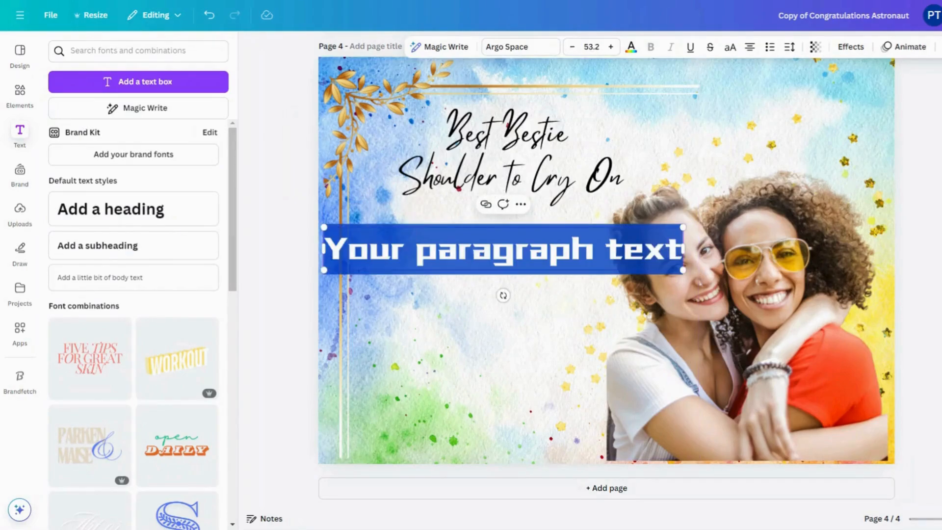
{"action": "type", "text": "For"}
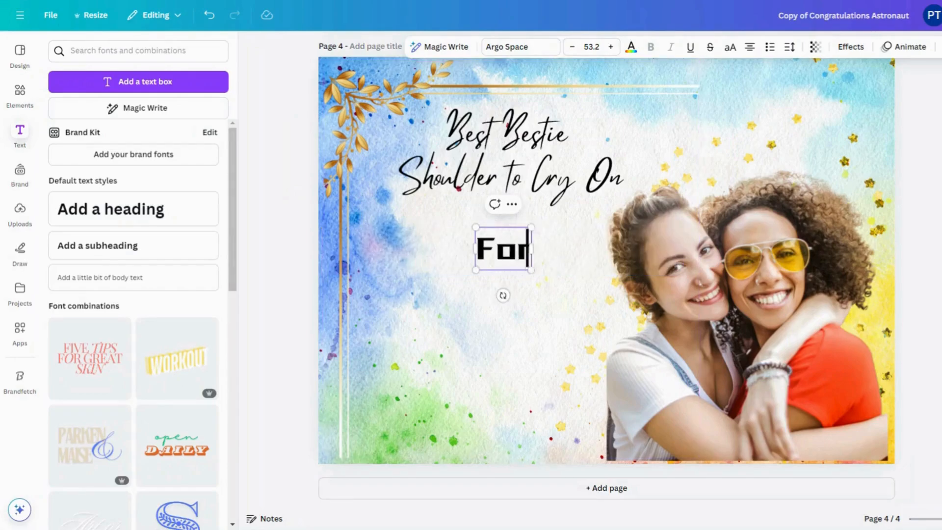
{"action": "type", "text": " always being tghe"}
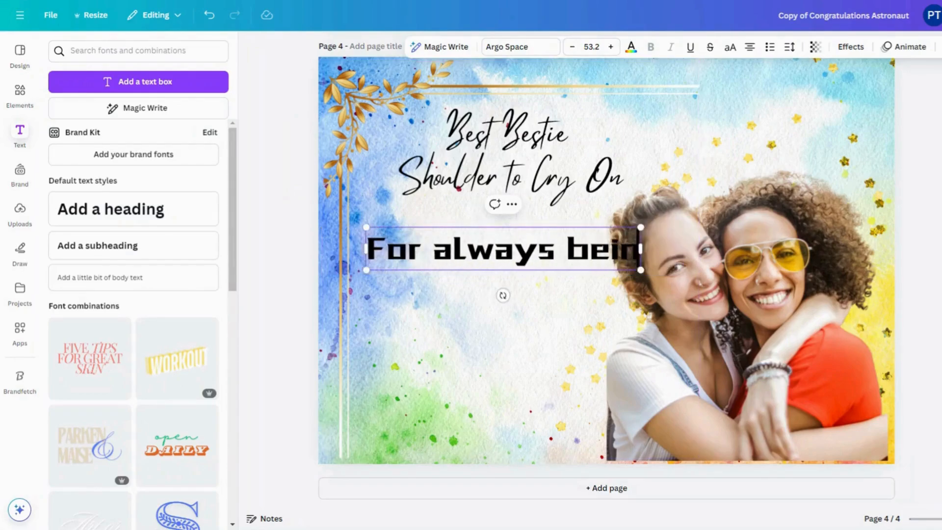
{"action": "key", "text": "BackSpace"}
{"action": "key", "text": "BackSpace"}
{"action": "key", "text": "BackSpace"}
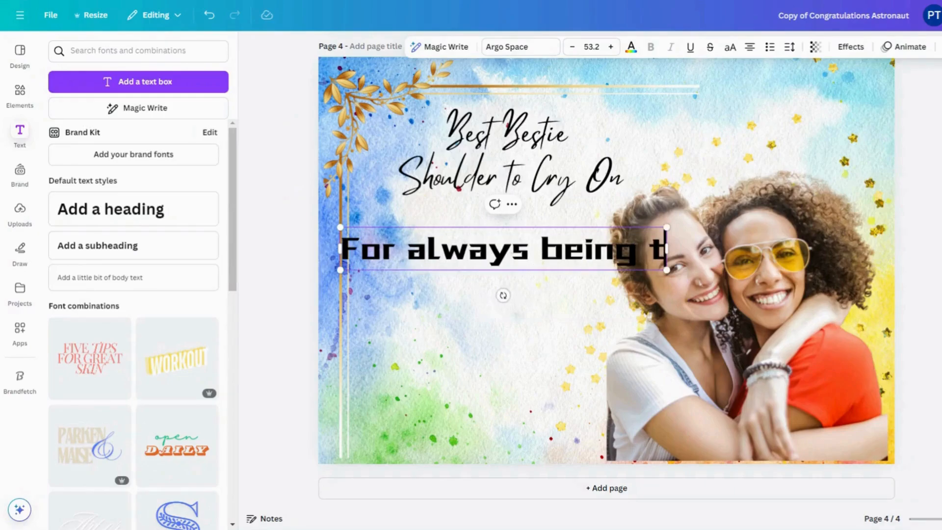
{"action": "type", "text": "here whe"}
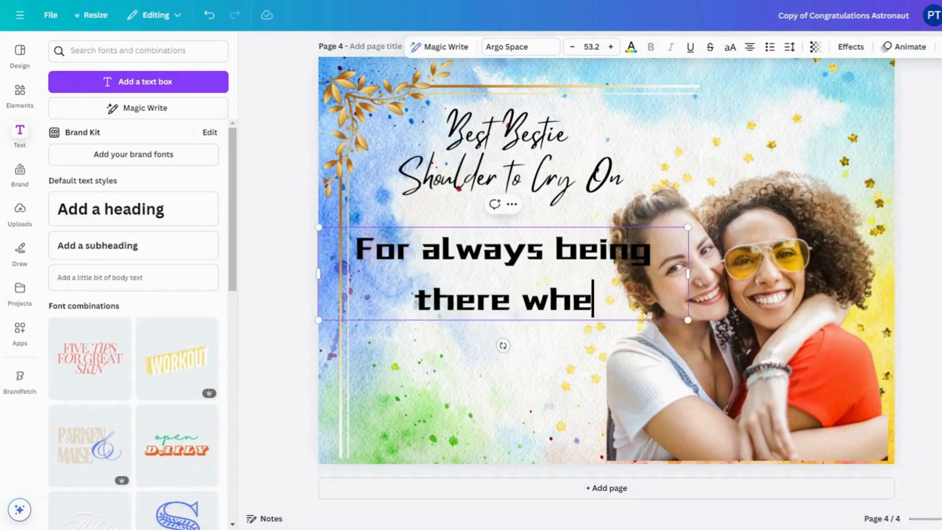
{"action": "type", "text": "n I needed s"}
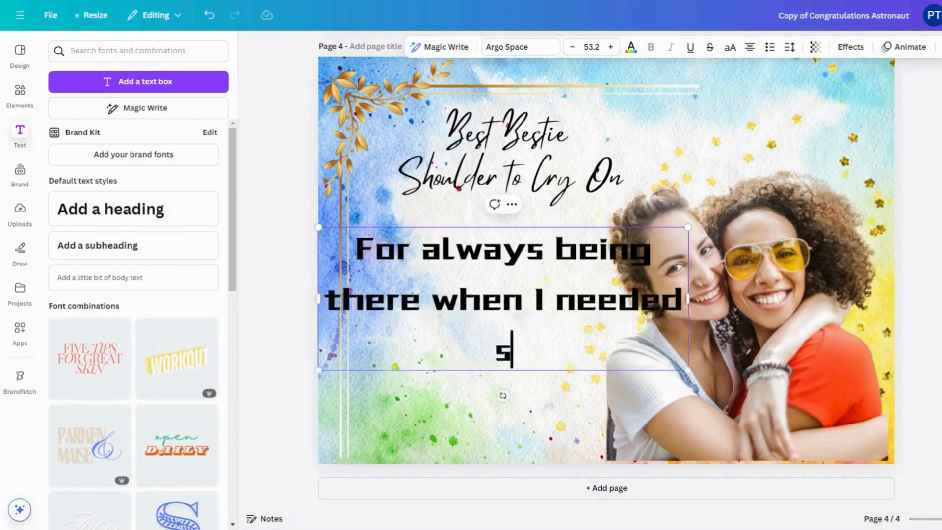
{"action": "type", "text": "omeone to "}
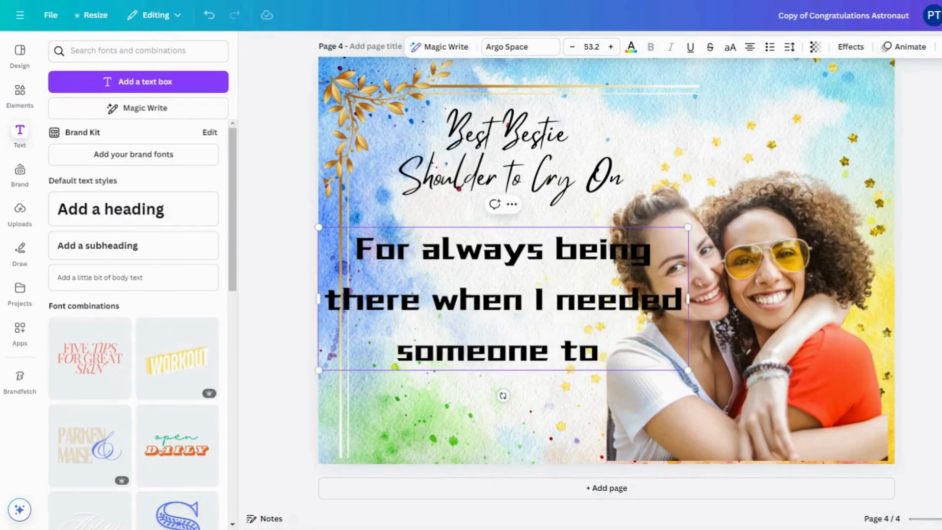
{"action": "type", "text": "talk to."}
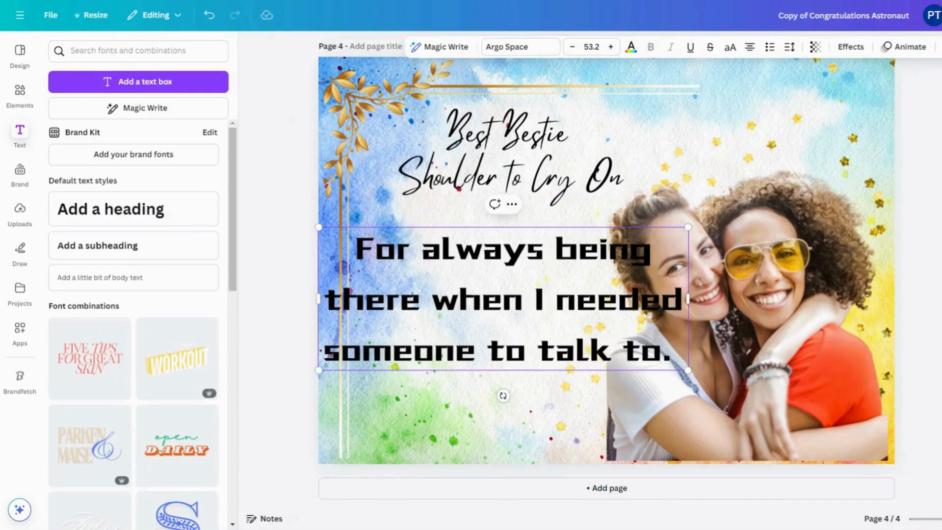
- Set the message below the title in the Mistrully font at size 32
{"action": "key", "text": "ctrl+a"}
{"action": "left_click", "coordinate": [520, 47]}
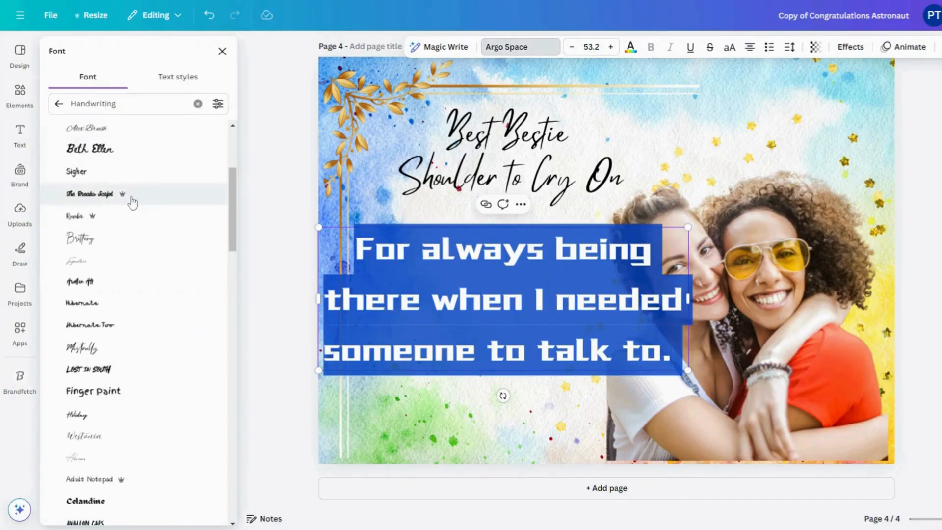
{"action": "left_click", "coordinate": [59, 104]}
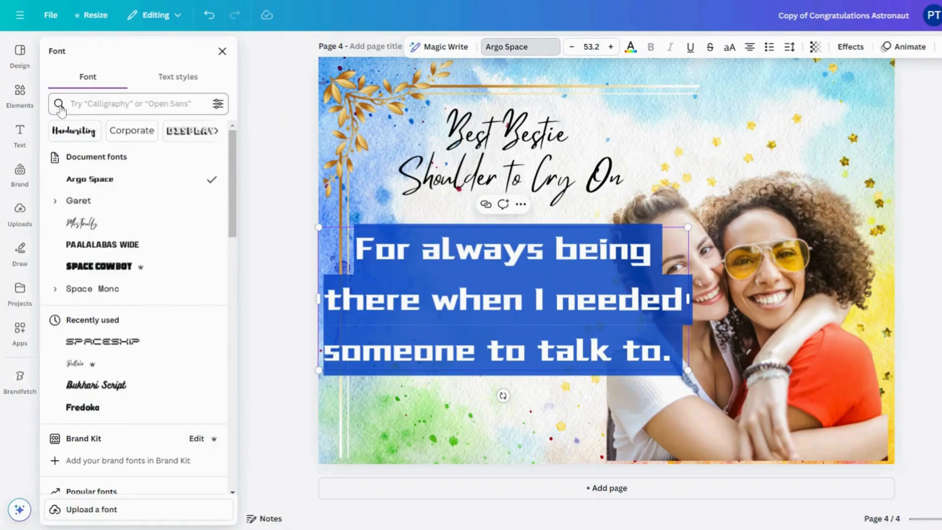
{"action": "left_click", "coordinate": [120, 225]}
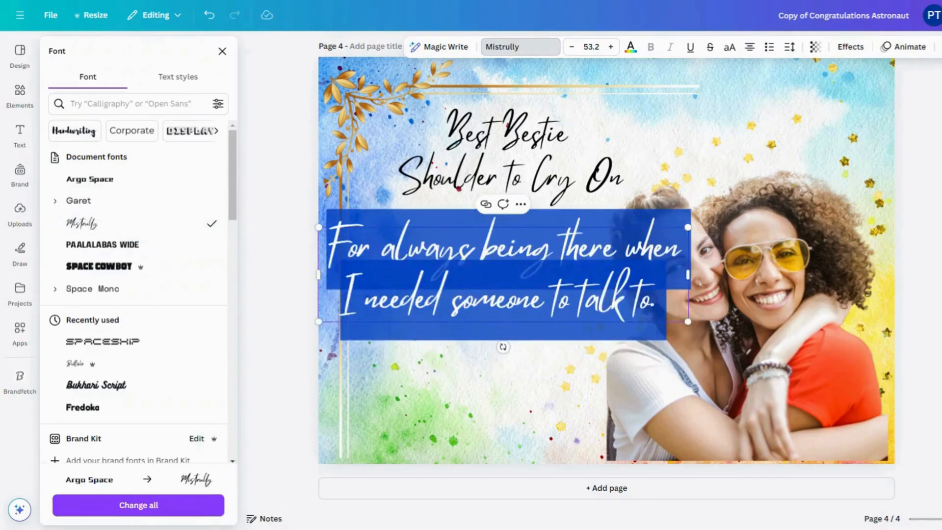
{"action": "left_click", "coordinate": [592, 46]}
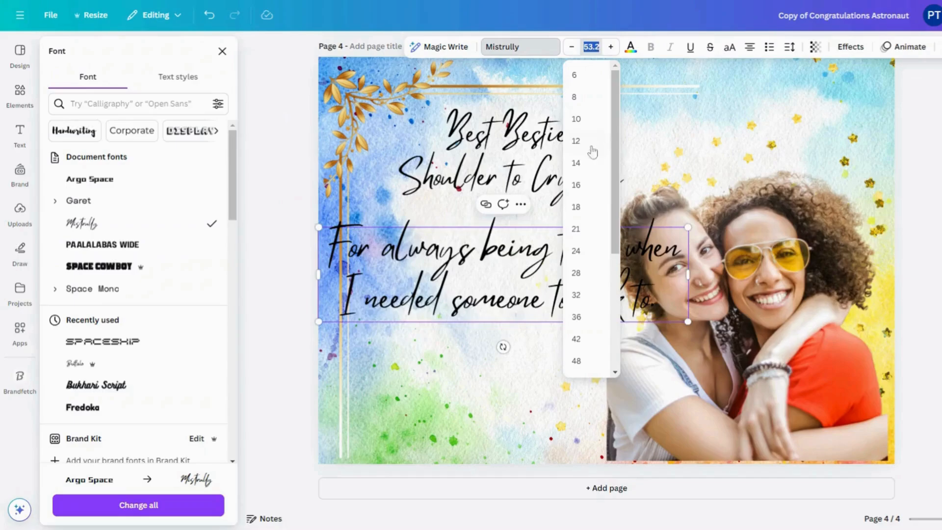
{"action": "left_click", "coordinate": [584, 294]}
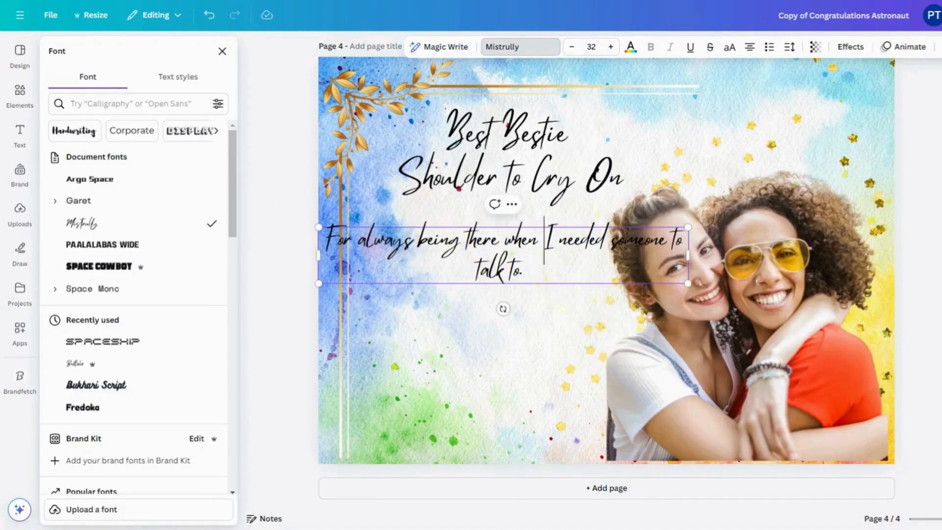
- Narrow the message's text box so it clears the gold border and the friends, and move it up closer beneath the title
{"action": "left_click_drag", "start_coordinate": [319, 255], "coordinate": [394, 255]}
{"action": "left_click", "coordinate": [499, 353]}
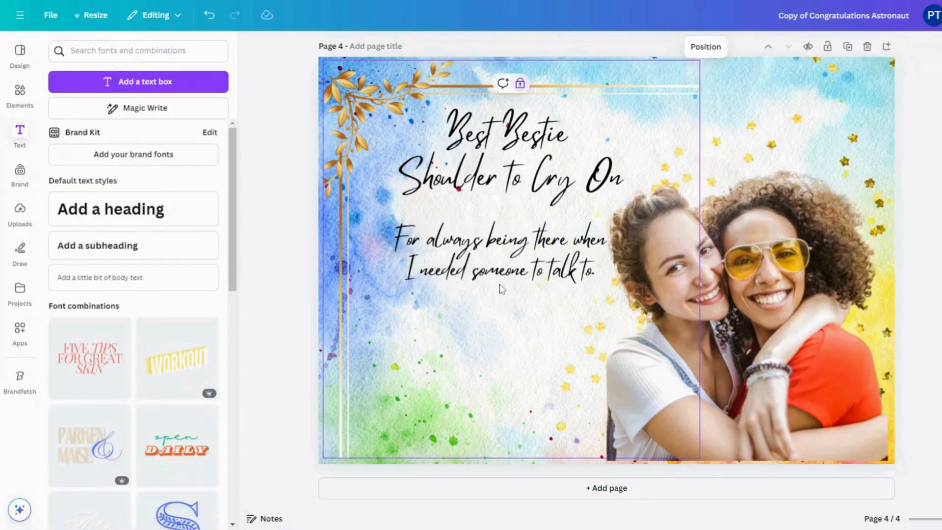
{"action": "left_click_drag", "start_coordinate": [502, 272], "coordinate": [490, 261]}
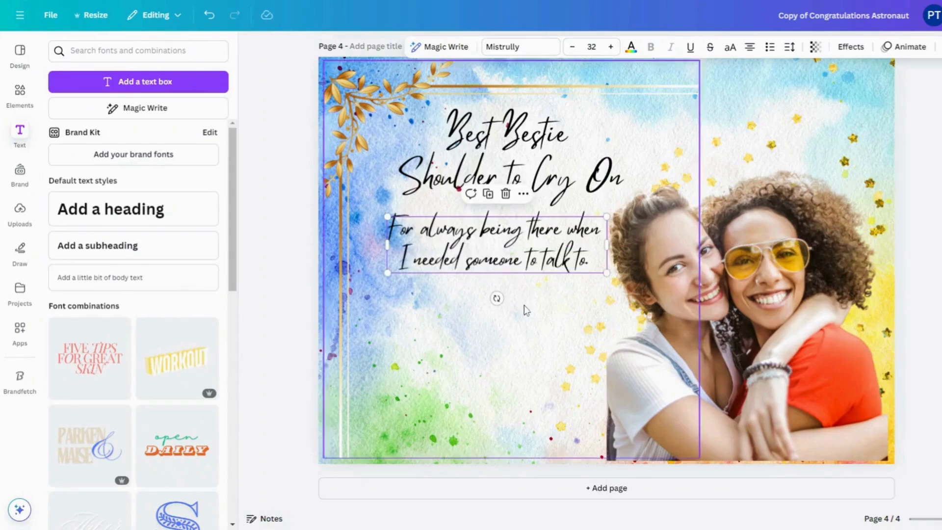
- Continue the message on a new line with "You will always have a special place in my life and heart."
{"action": "left_click", "coordinate": [504, 273]}
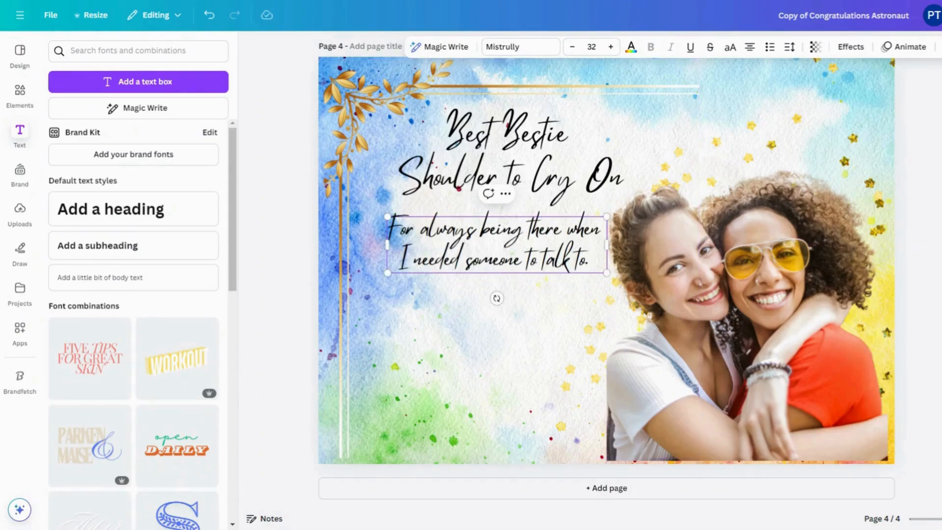
{"action": "key", "text": "Return"}
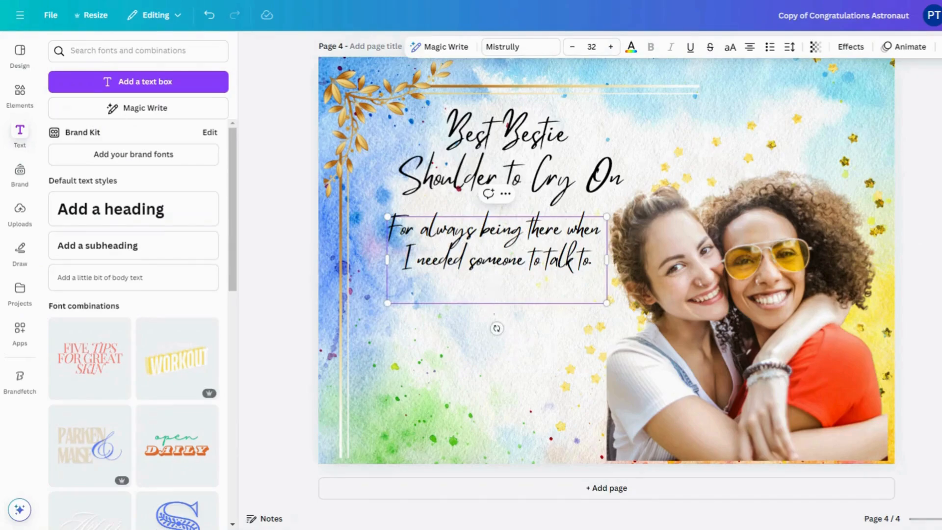
{"action": "type", "text": "You will al"}
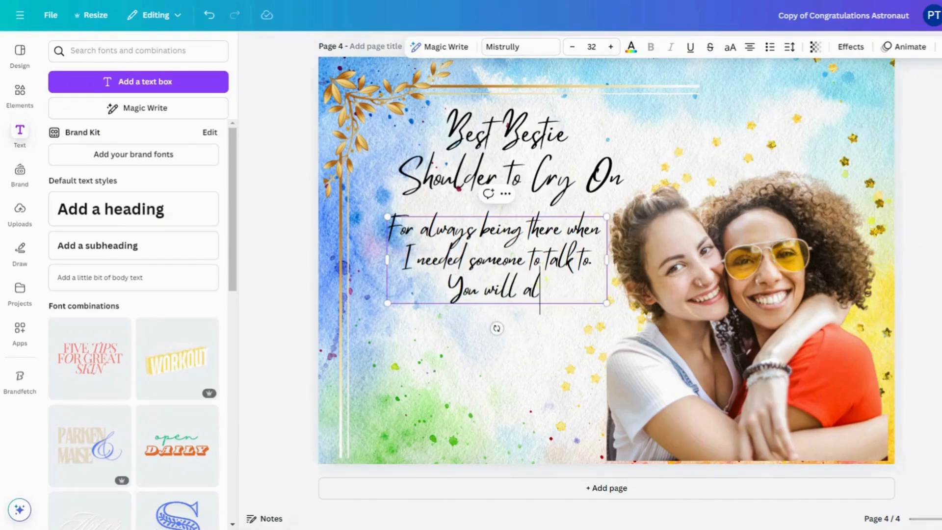
{"action": "type", "text": "ways have "}
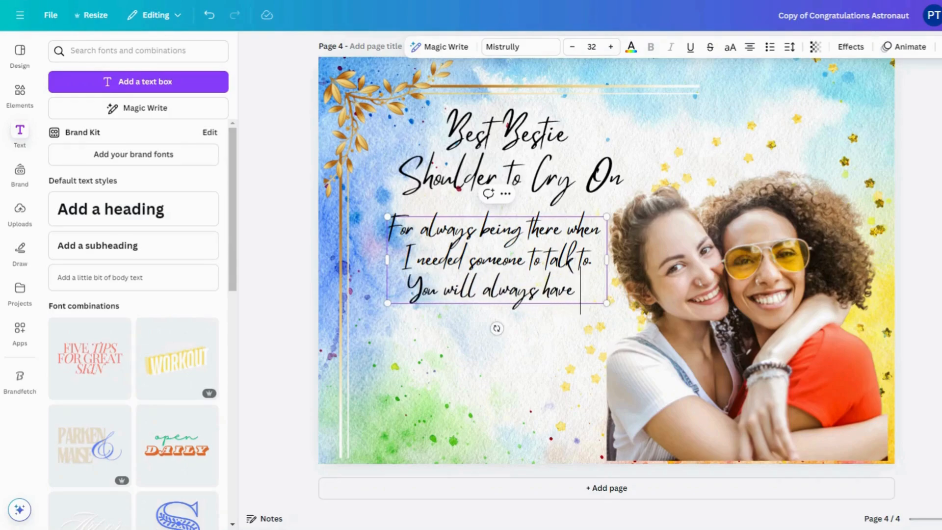
{"action": "type", "text": "a special"}
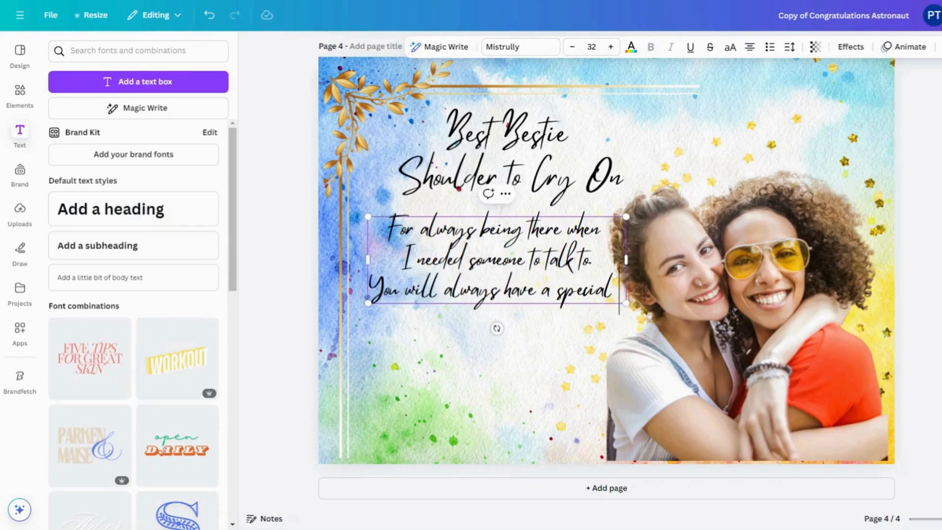
{"action": "key", "text": "Return"}
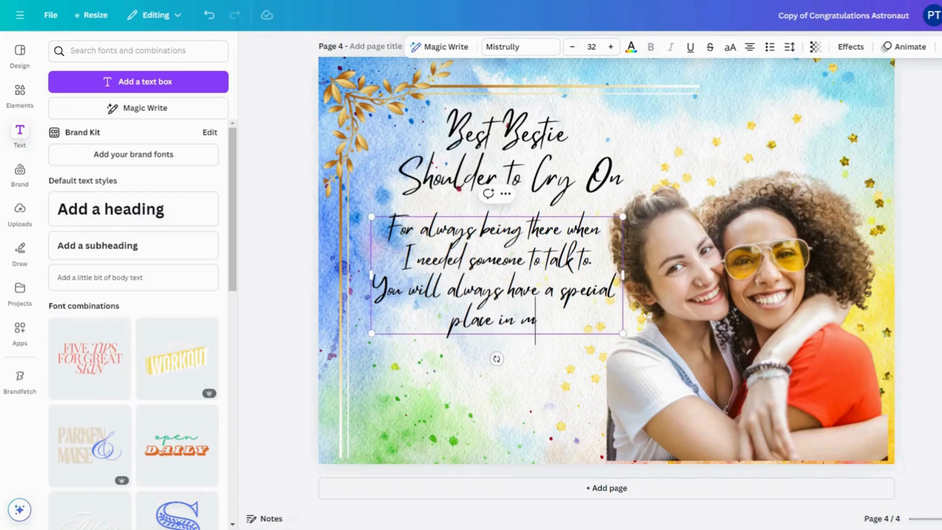
{"action": "type", "text": "place in my life and heart."}
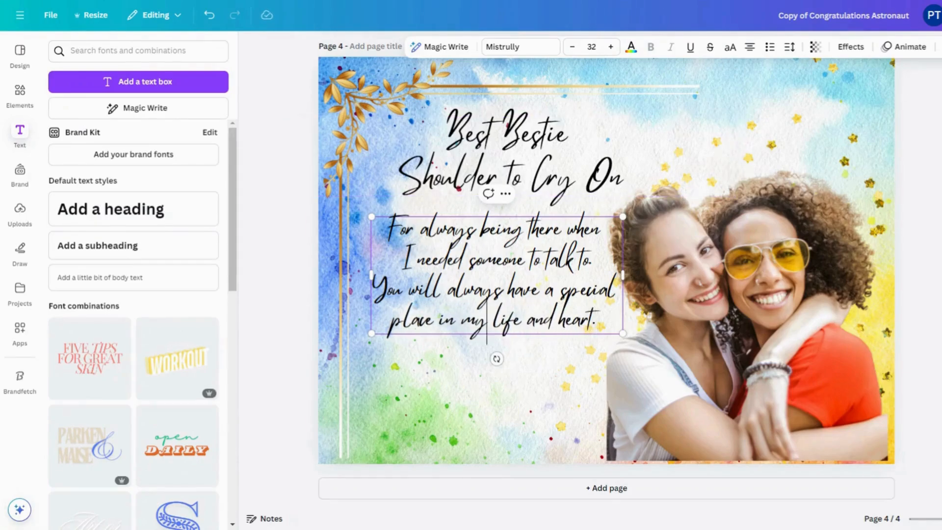
- Narrow the title's text box from both sides, and reposition the message and title lower within the white area beside the friends
{"action": "left_click_drag", "start_coordinate": [491, 295], "coordinate": [476, 323]}
{"action": "left_click_drag", "start_coordinate": [509, 199], "coordinate": [492, 189]}
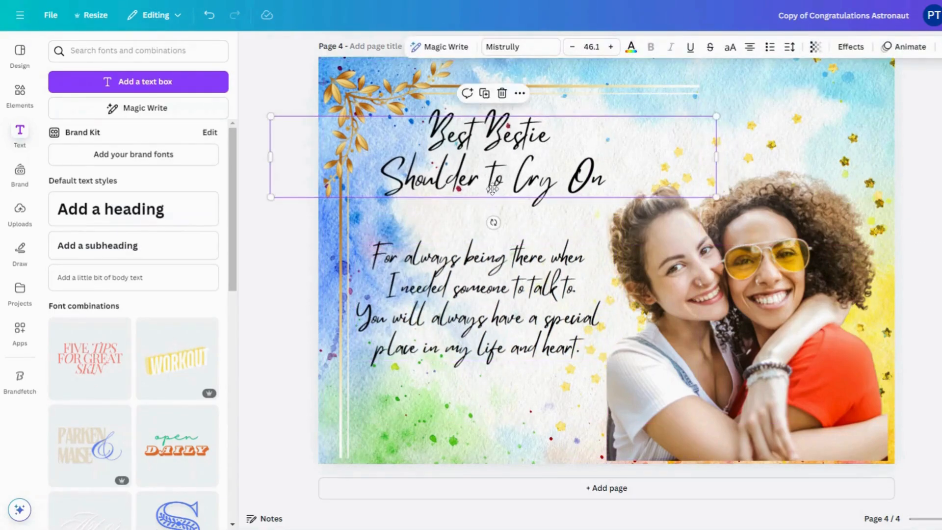
{"action": "left_click_drag", "start_coordinate": [269, 157], "coordinate": [364, 157]}
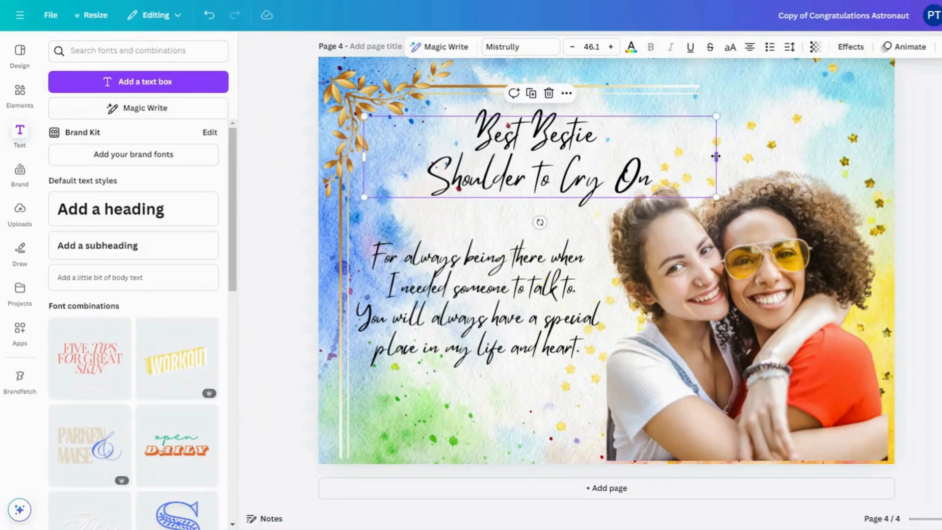
{"action": "left_click_drag", "start_coordinate": [716, 156], "coordinate": [649, 156]}
{"action": "left_click_drag", "start_coordinate": [530, 158], "coordinate": [524, 172]}
{"action": "triple_click", "coordinate": [508, 193]}
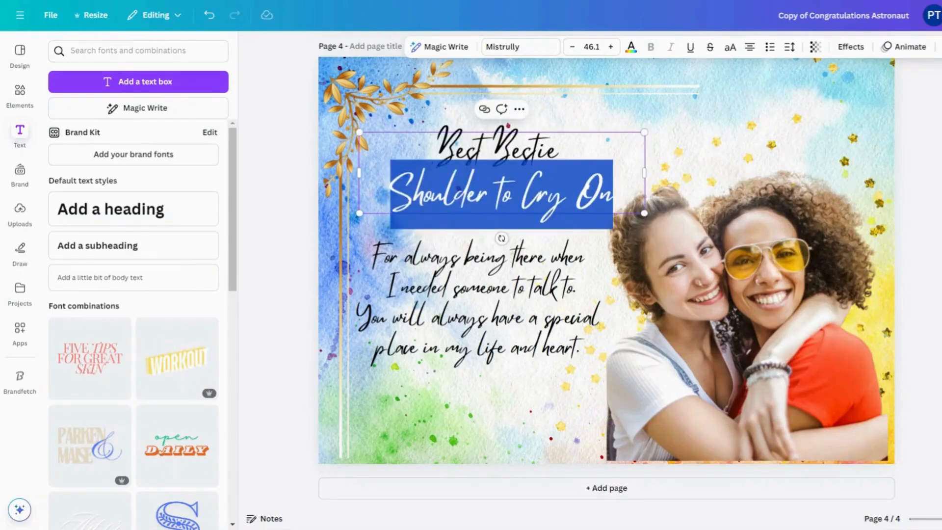
{"action": "double_click", "coordinate": [457, 148]}
{"action": "key", "text": "ctrl+a"}
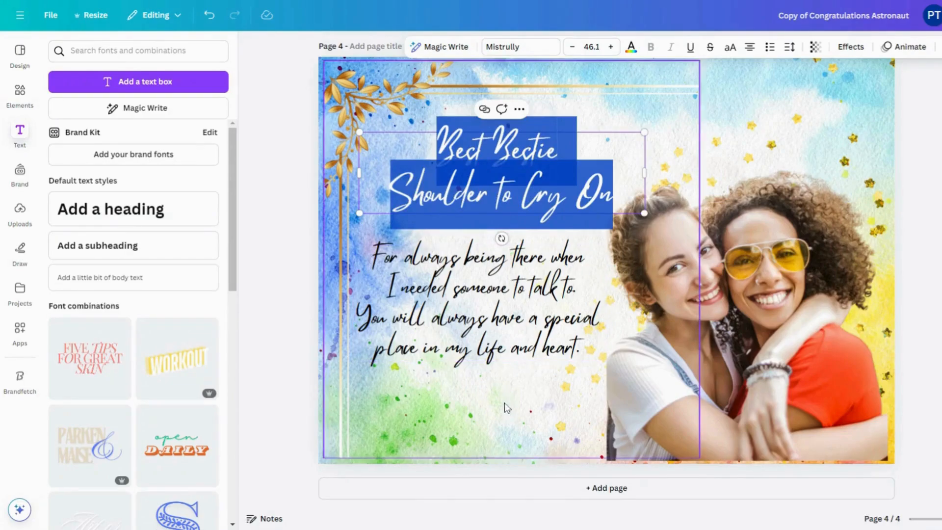
{"action": "left_click", "coordinate": [494, 358]}
{"action": "left_click", "coordinate": [496, 412]}
{"action": "left_click", "coordinate": [492, 364]}
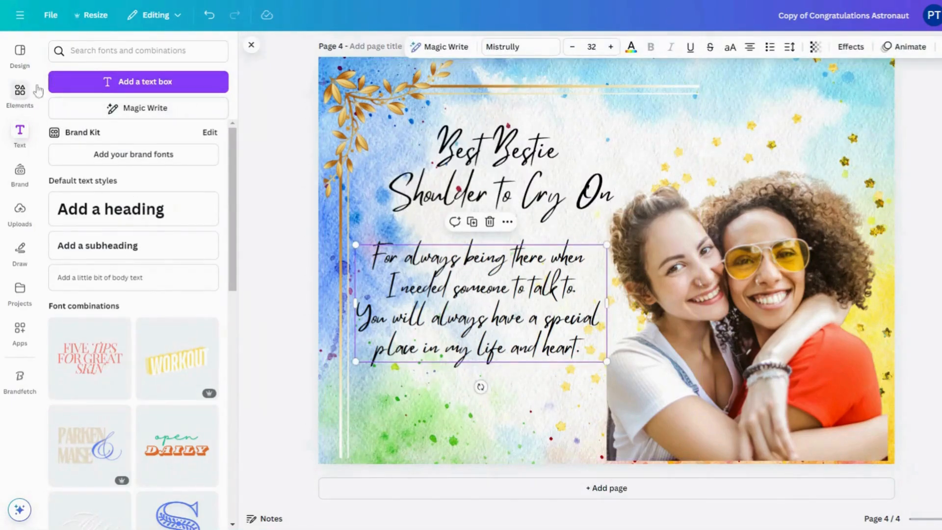
- Search the elements library for "red heart"
{"action": "left_click", "coordinate": [19, 91]}
{"action": "left_click", "coordinate": [92, 50]}
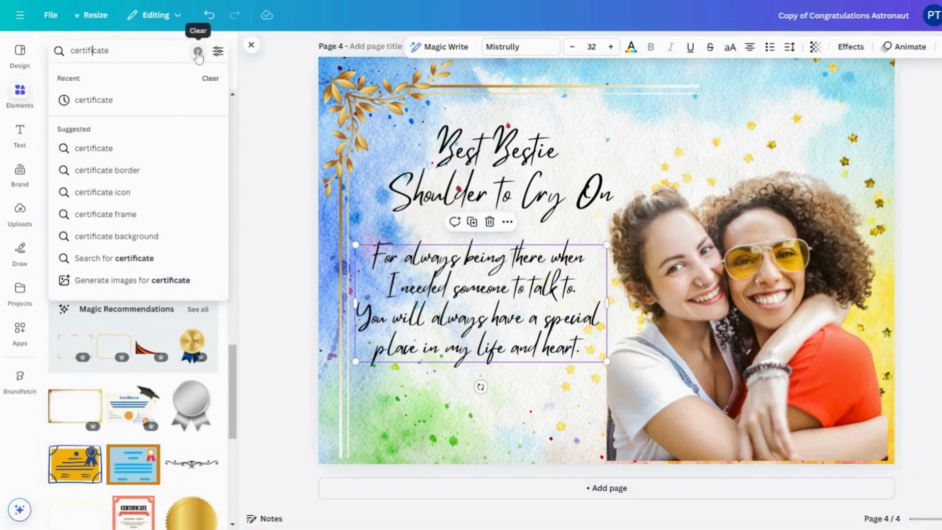
{"action": "left_click", "coordinate": [198, 52]}
{"action": "type", "text": "hea"}
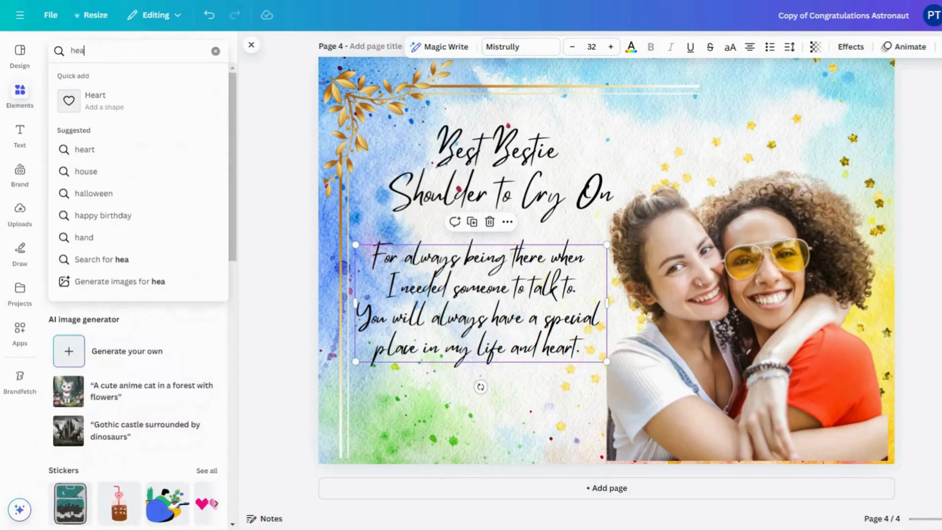
{"action": "key", "text": "BackSpace"}
{"action": "key", "text": "BackSpace"}
{"action": "key", "text": "BackSpace"}
{"action": "type", "text": "red"}
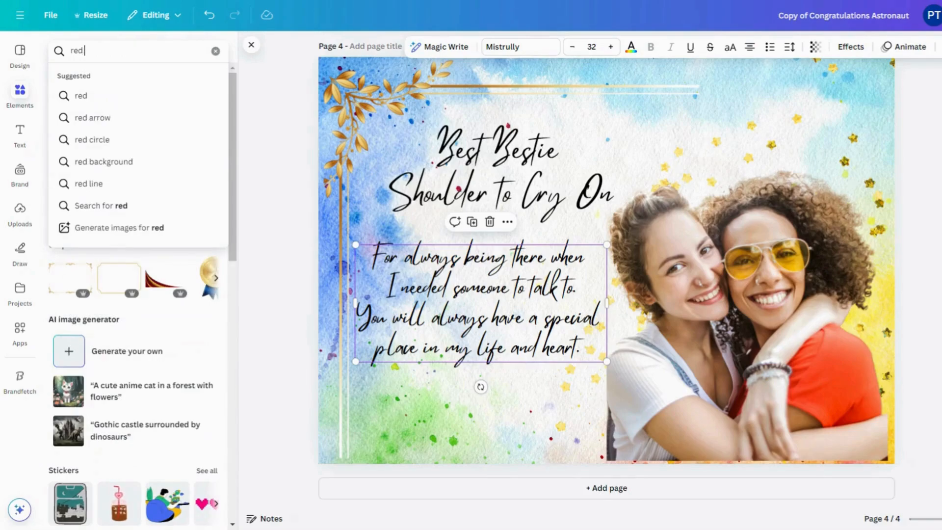
{"action": "type", "text": " heart"}
{"action": "left_click", "coordinate": [107, 95]}
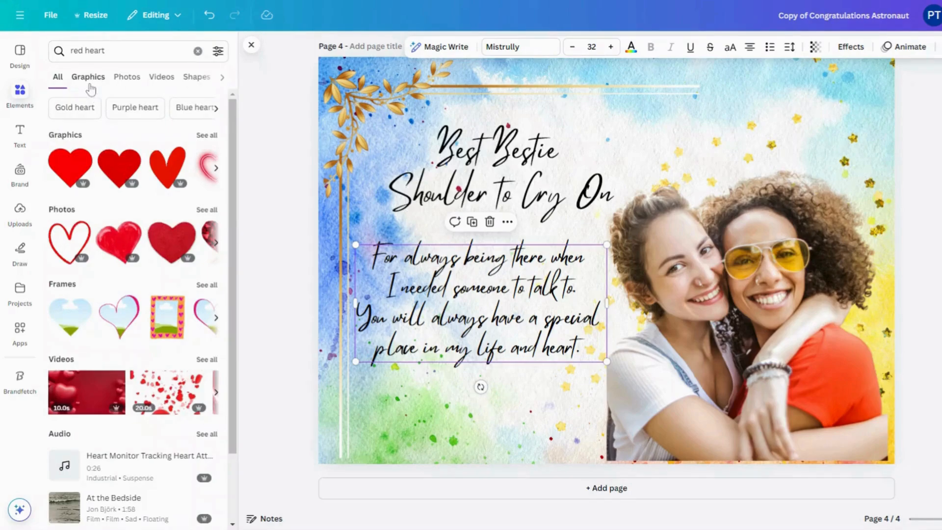
- Add the brushed solid red heart photo, flip it horizontally and shrink it to text height at the end of the message
{"action": "left_click", "coordinate": [136, 241]}
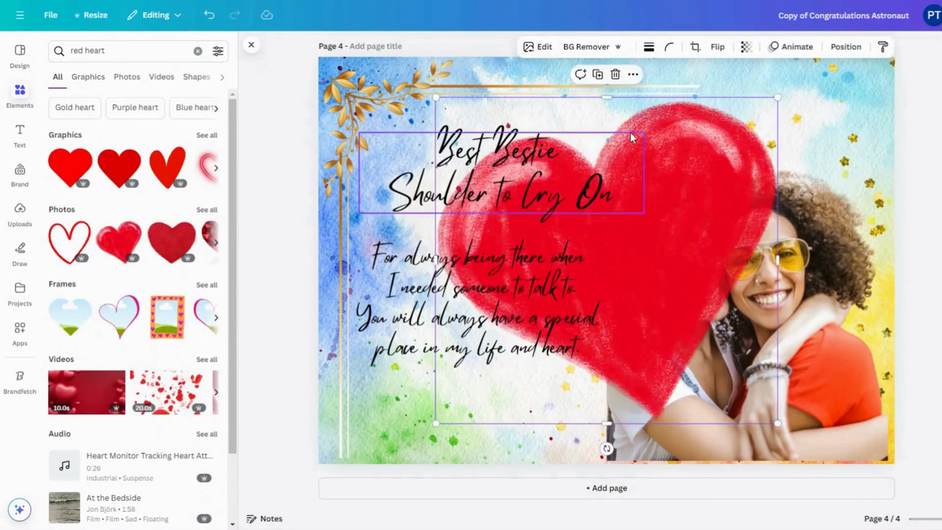
{"action": "left_click_drag", "start_coordinate": [778, 97], "coordinate": [599, 347]}
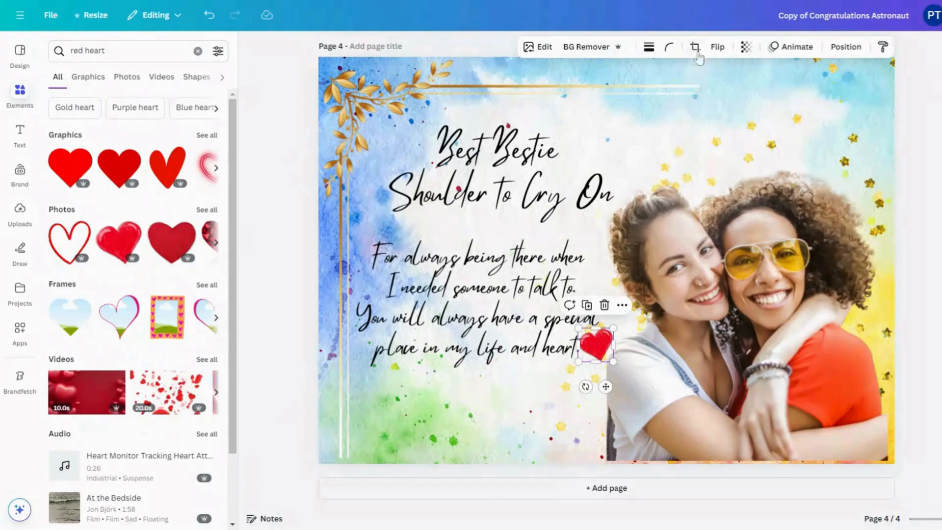
{"action": "left_click", "coordinate": [718, 48]}
{"action": "left_click", "coordinate": [736, 74]}
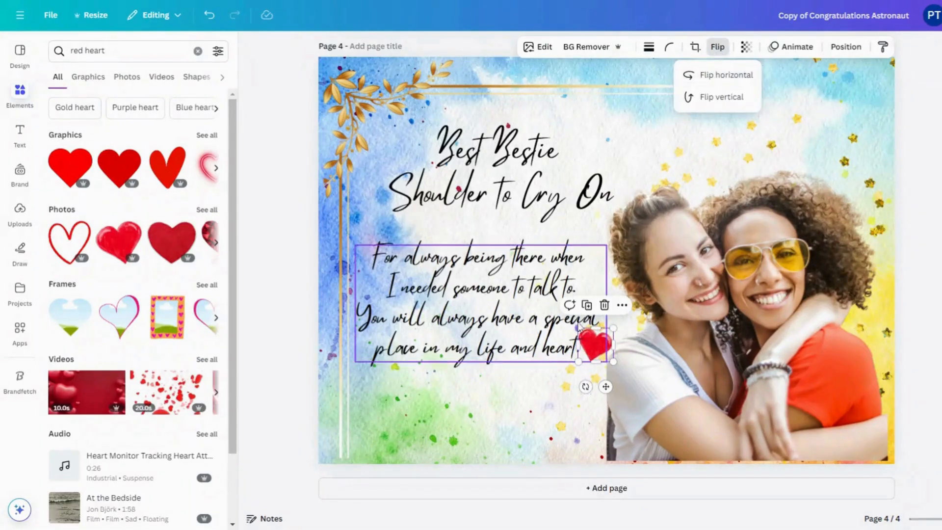
{"action": "left_click_drag", "start_coordinate": [579, 328], "coordinate": [590, 337]}
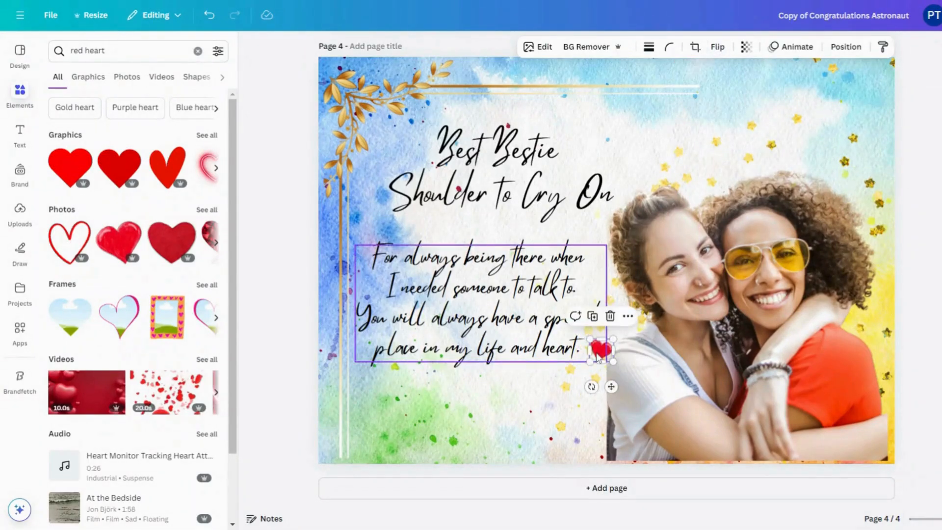
- Shift the gold star confetti slightly down and to the right, and crop its right side to the page edge
{"action": "left_click_drag", "start_coordinate": [770, 214], "coordinate": [861, 113]}
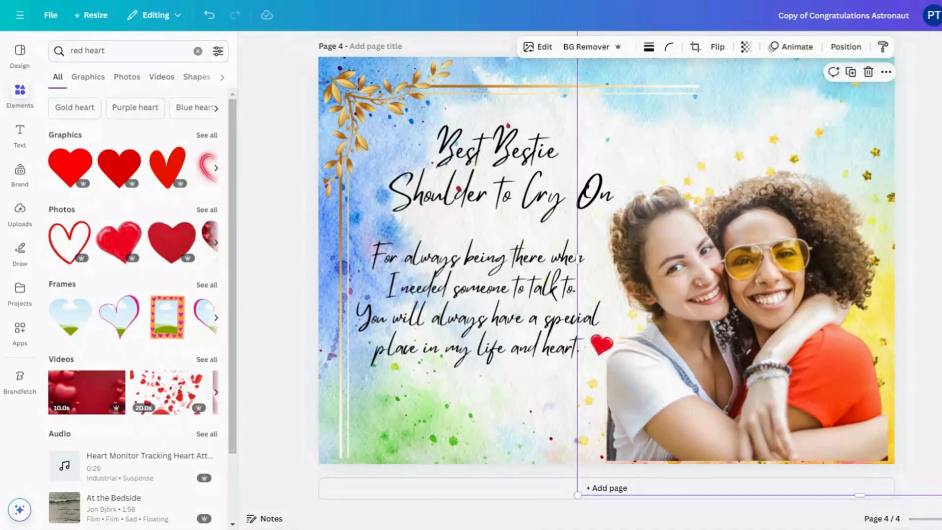
{"action": "left_click_drag", "start_coordinate": [941, 259], "coordinate": [899, 259]}
- Add the pink-outlined heart frame and the Red Heart Confetti graphic to the page from the "red heart" results
{"action": "left_click", "coordinate": [104, 50]}
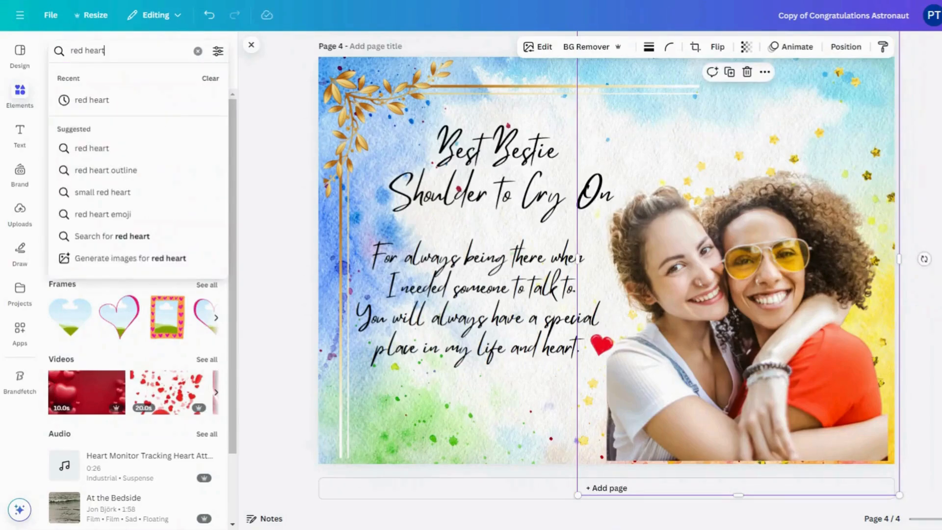
{"action": "left_click", "coordinate": [120, 324]}
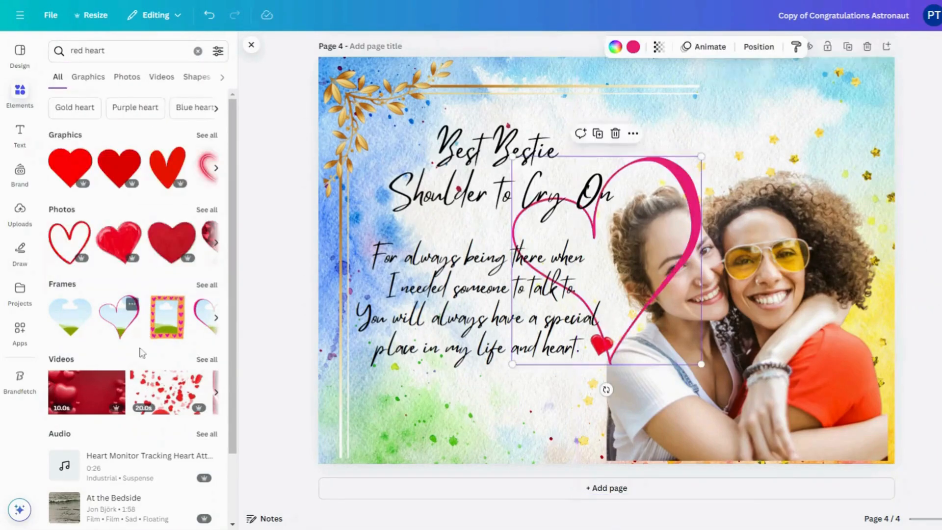
{"action": "left_click", "coordinate": [93, 78]}
{"action": "scroll", "coordinate": [135, 245], "scroll_direction": "down", "scroll_amount": 5}
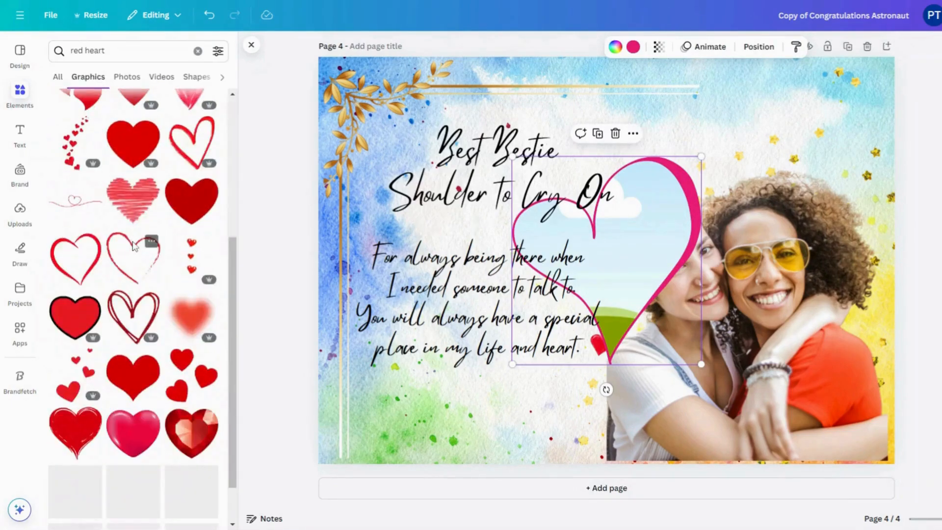
{"action": "scroll", "coordinate": [135, 247], "scroll_direction": "down", "scroll_amount": 3}
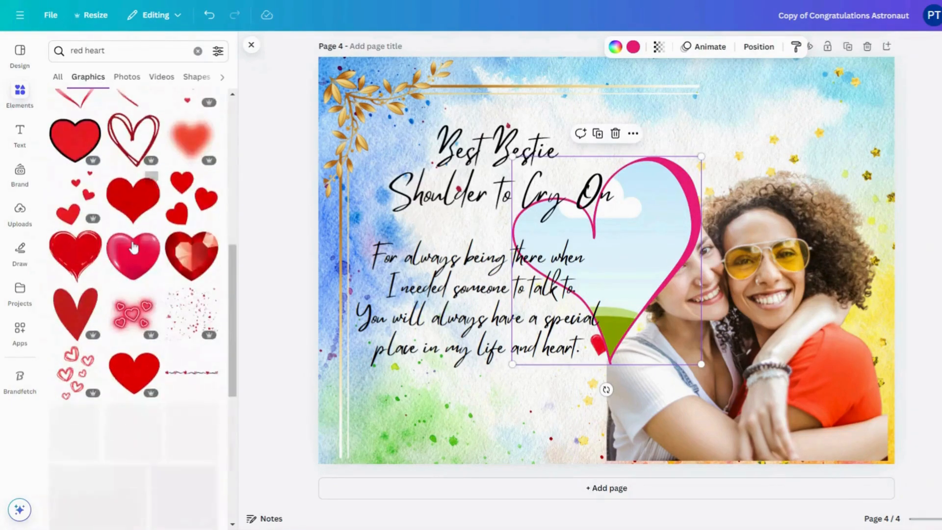
{"action": "left_click", "coordinate": [822, 116]}
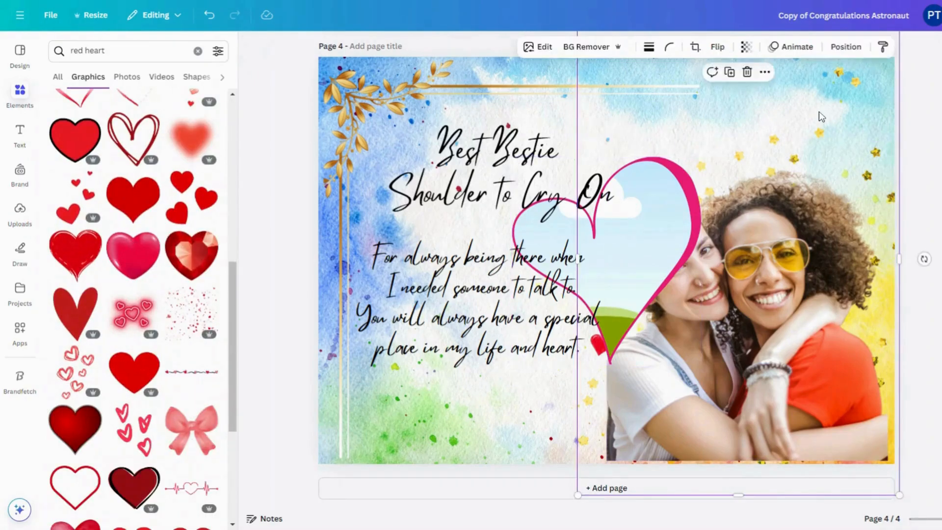
{"action": "left_click", "coordinate": [209, 296]}
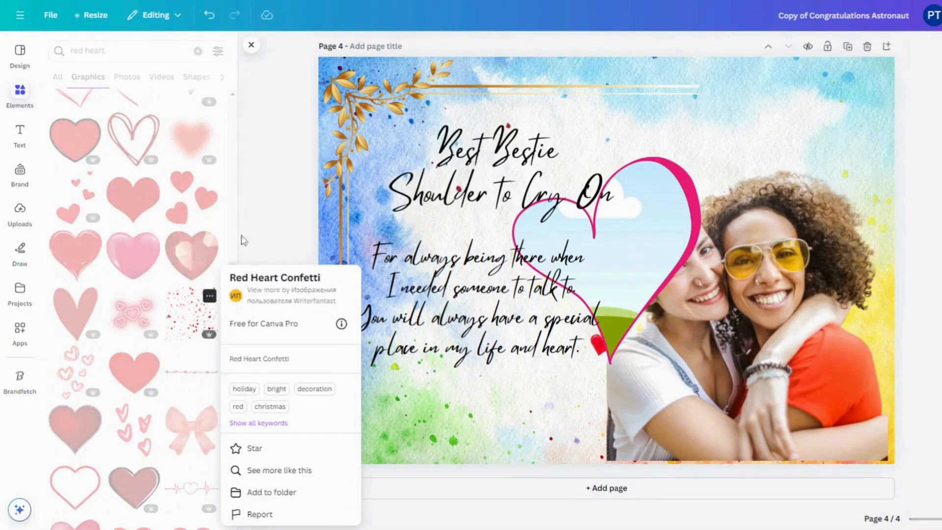
{"action": "left_click", "coordinate": [275, 240]}
{"action": "left_click", "coordinate": [179, 319]}
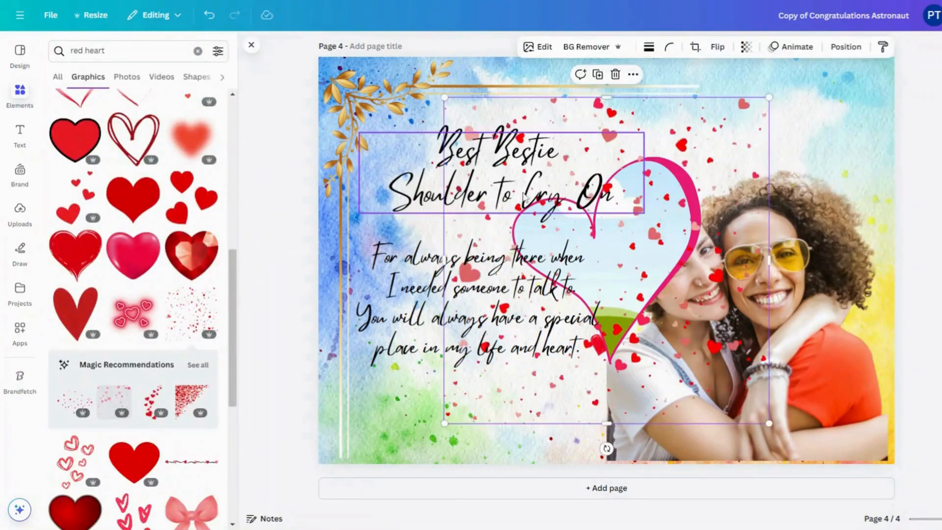
- Delete the pink-outlined heart frame and move the Red Heart Confetti graphic over the two friends on the page's right half
{"action": "left_click_drag", "start_coordinate": [539, 189], "coordinate": [737, 148]}
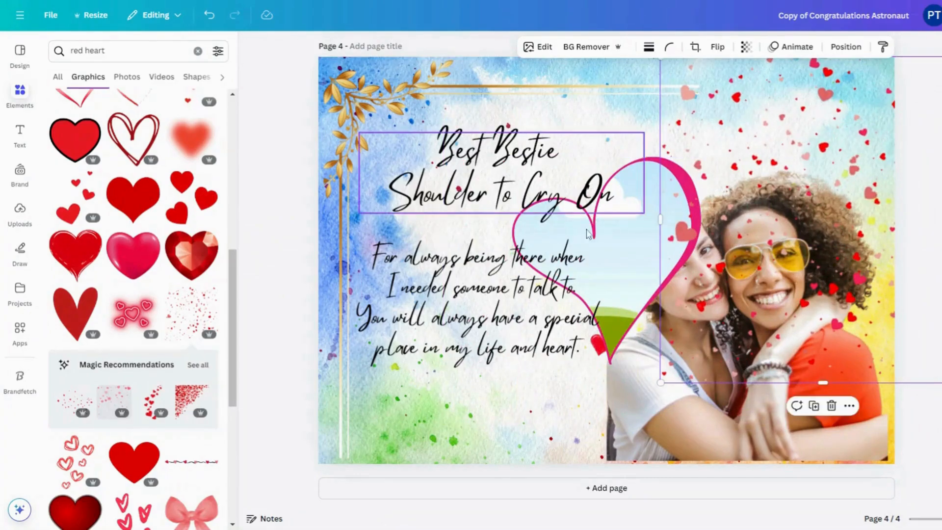
{"action": "left_click", "coordinate": [632, 268]}
{"action": "left_click_drag", "start_coordinate": [784, 221], "coordinate": [727, 229]}
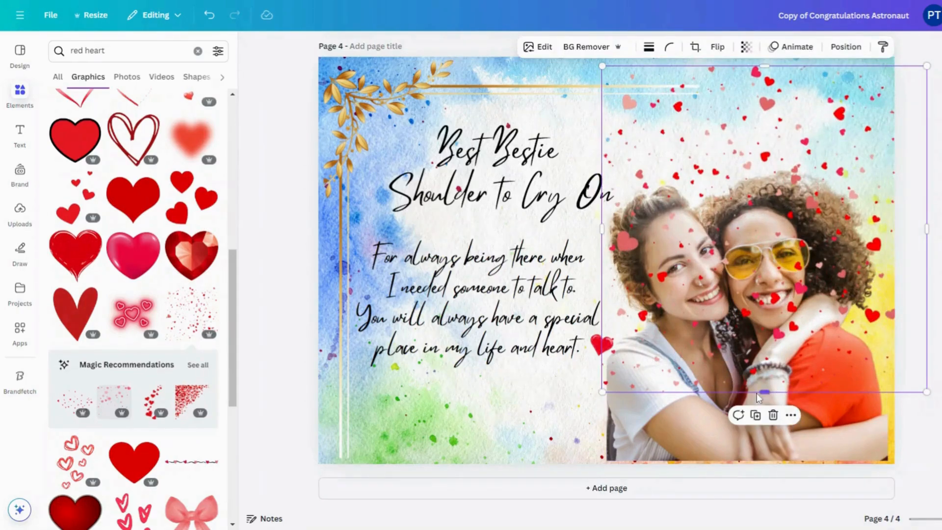
- Extend the heart confetti past the page's bottom edge, and shift it and the friends' photo slightly right and down
{"action": "left_click_drag", "start_coordinate": [766, 392], "coordinate": [761, 471]}
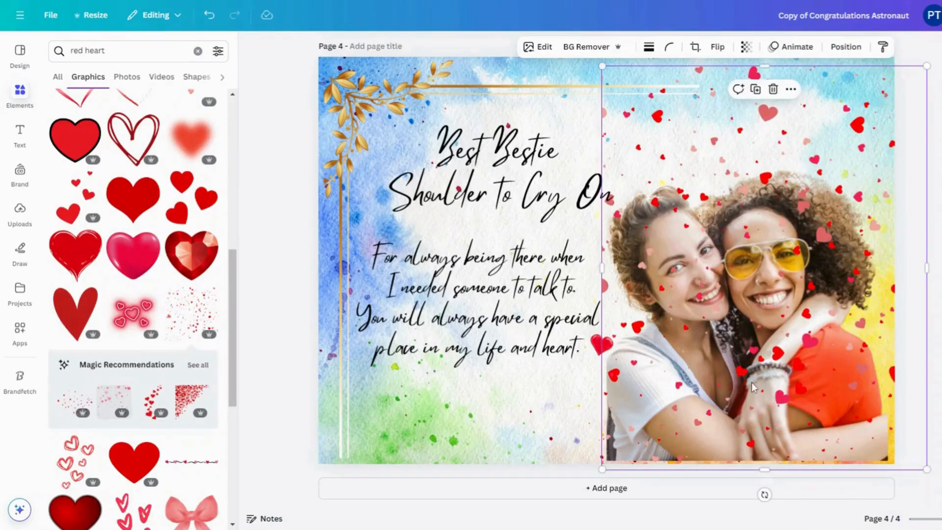
{"action": "left_click_drag", "start_coordinate": [754, 387], "coordinate": [762, 382]}
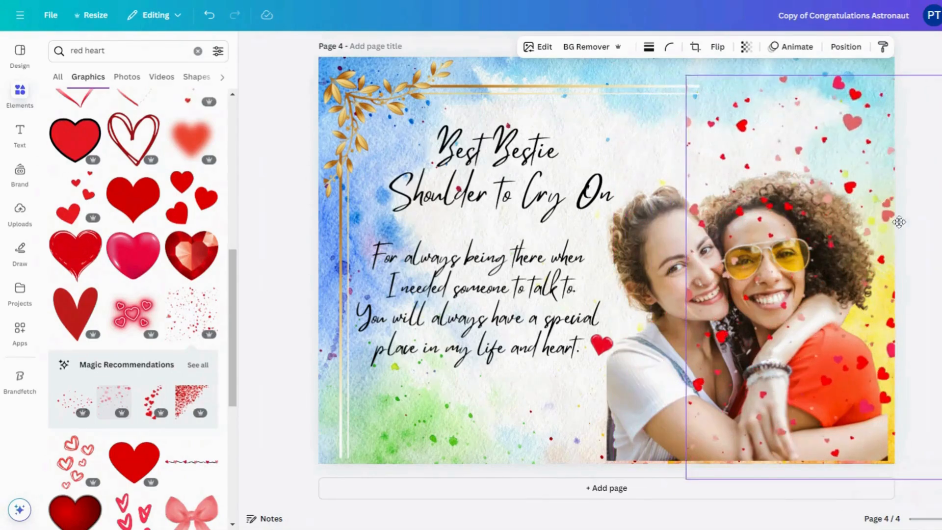
{"action": "left_click", "coordinate": [677, 271]}
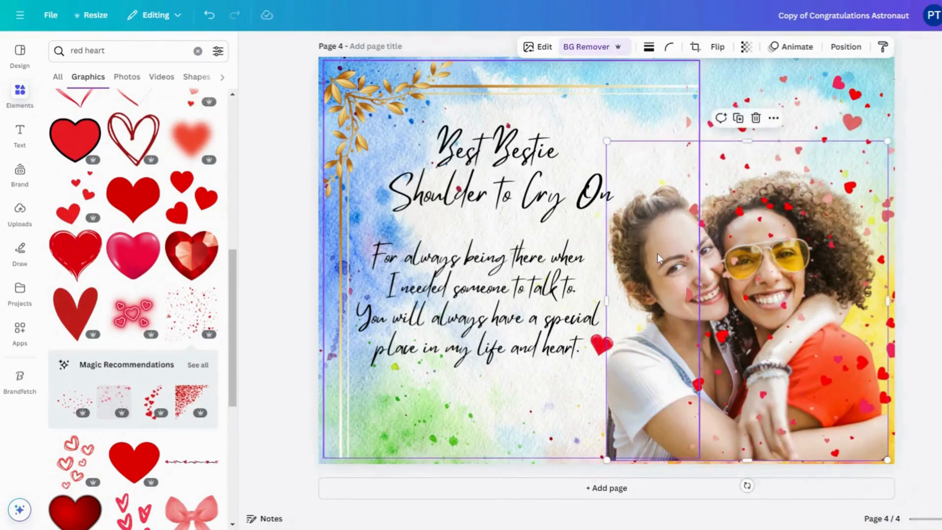
{"action": "left_click_drag", "start_coordinate": [659, 256], "coordinate": [675, 259]}
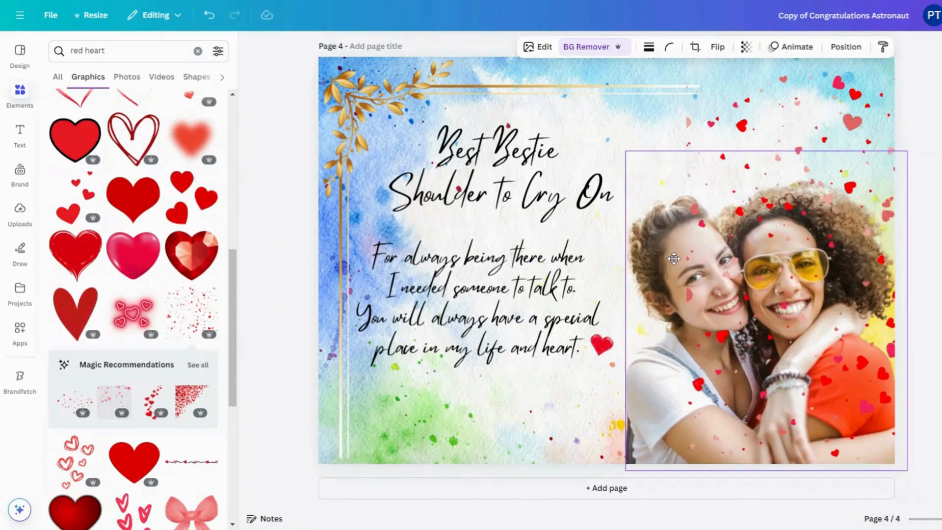
{"action": "left_click", "coordinate": [732, 188]}
{"action": "left_click_drag", "start_coordinate": [732, 188], "coordinate": [751, 112]}
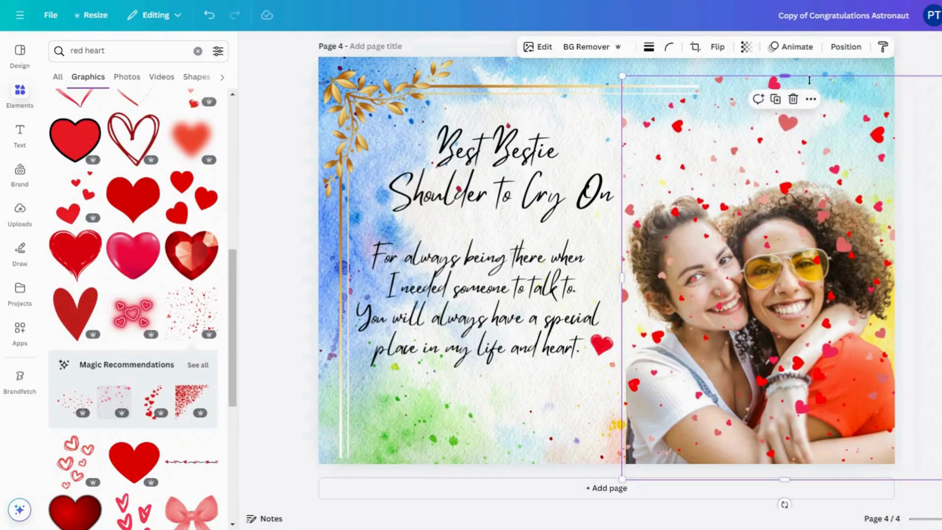
{"action": "mouse_move", "coordinate": [782, 76]}
{"action": "left_mouse_down"}
{"action": "mouse_move", "coordinate": [793, 109]}
{"action": "mouse_move", "coordinate": [785, 81]}
{"action": "left_mouse_up"}
{"action": "left_click_drag", "start_coordinate": [786, 127], "coordinate": [784, 143]}
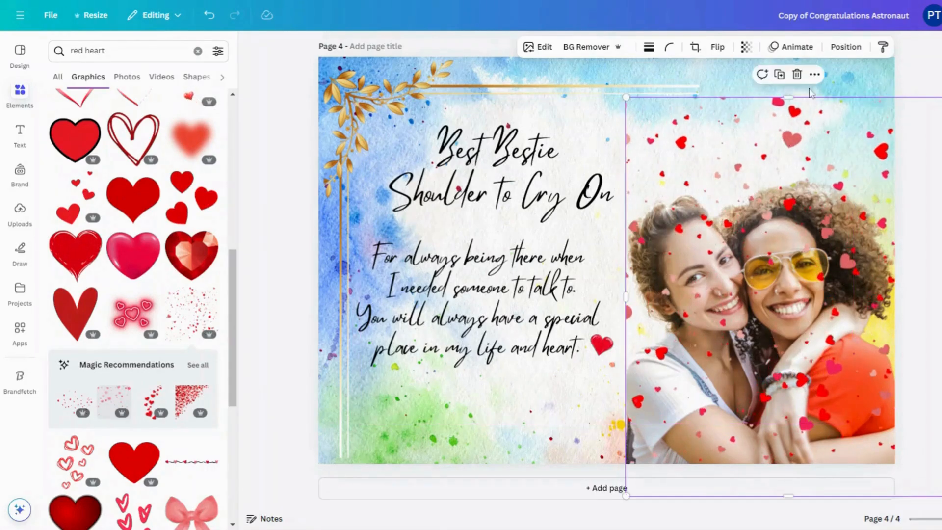
- Reorder the layers so the heart confetti sits directly behind the friends' photo and above the watercolor background
{"action": "right_click", "coordinate": [790, 131]}
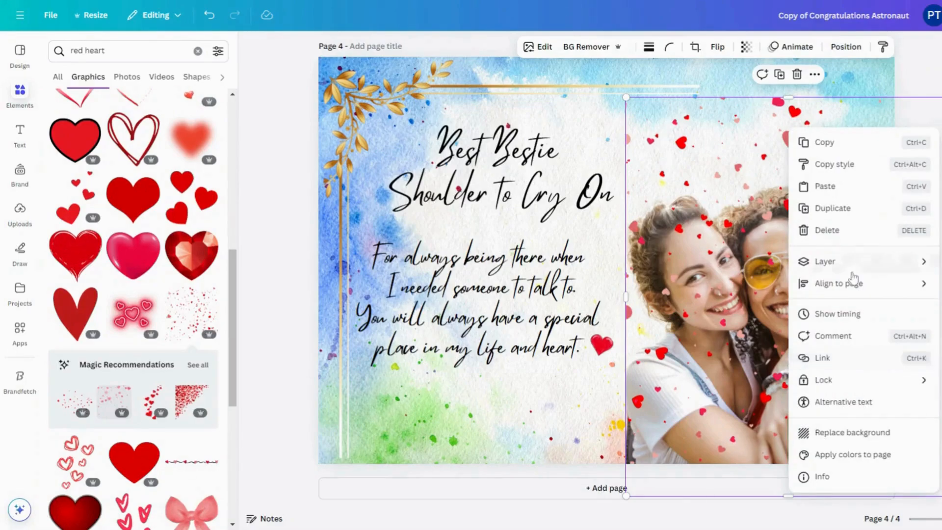
{"action": "key", "text": "Escape"}
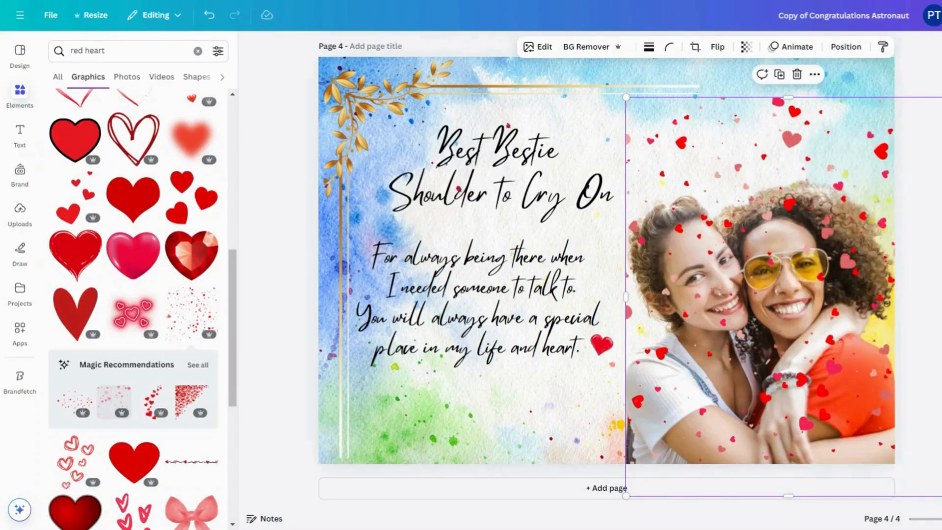
{"action": "right_click", "coordinate": [787, 189]}
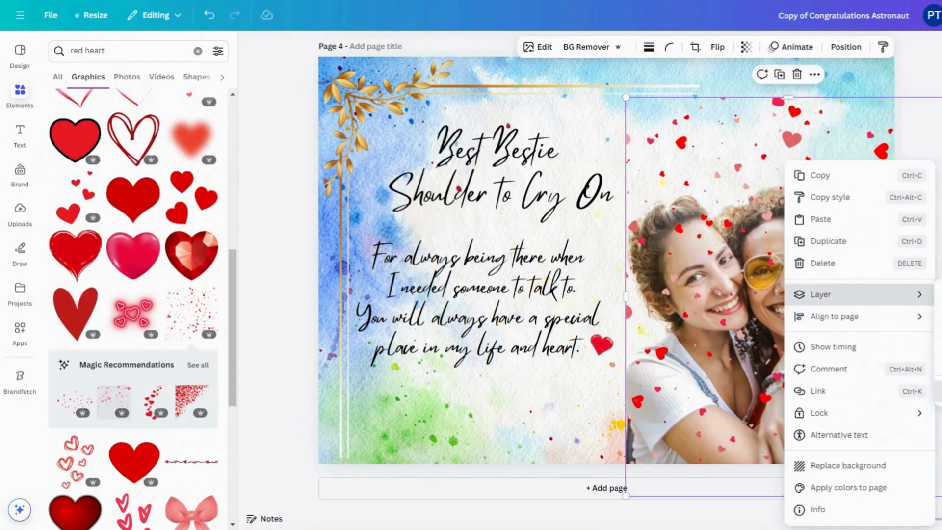
{"action": "left_click", "coordinate": [937, 294]}
{"action": "left_click_drag", "start_coordinate": [131, 290], "coordinate": [136, 329]}
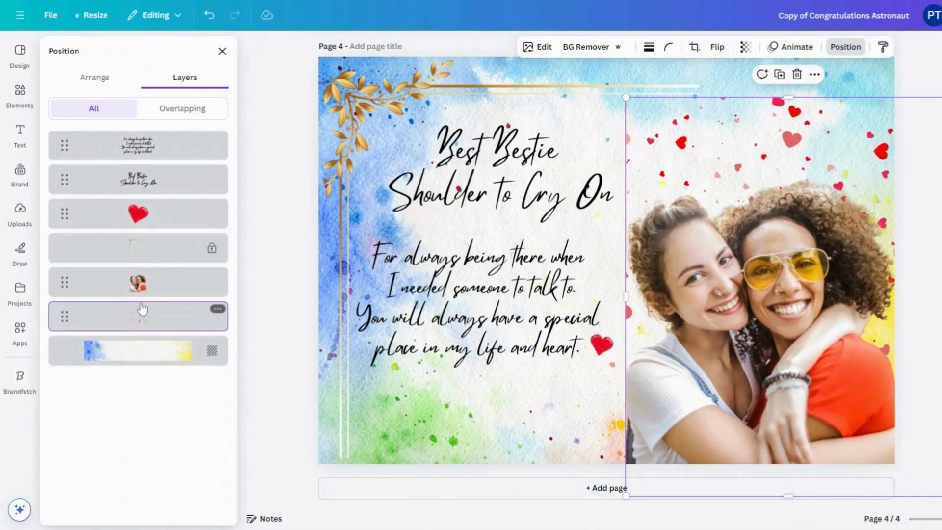
{"action": "left_click_drag", "start_coordinate": [143, 309], "coordinate": [131, 325]}
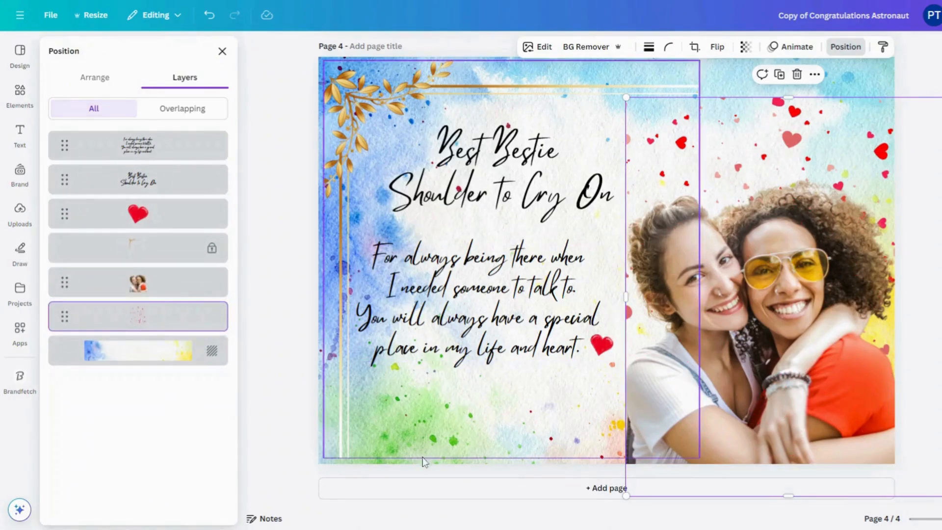
{"action": "left_click", "coordinate": [533, 409]}
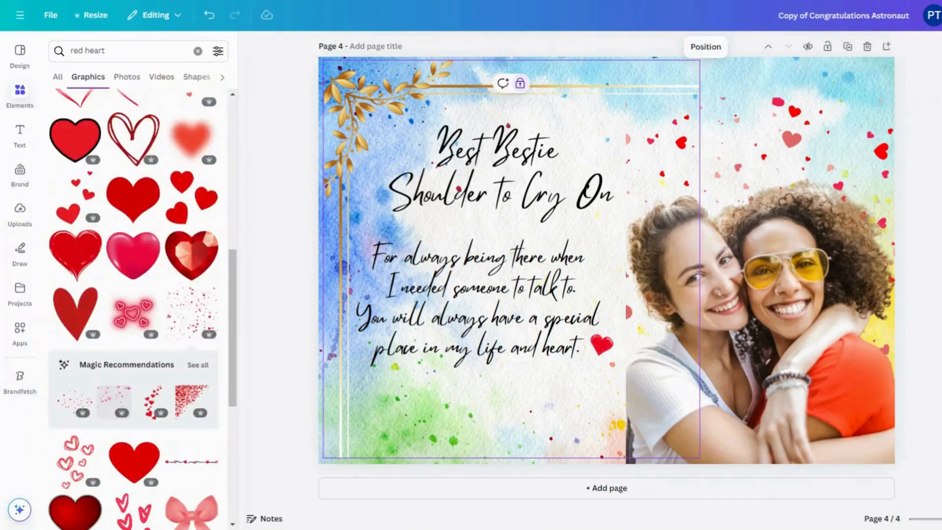
{"action": "key", "text": "Escape"}
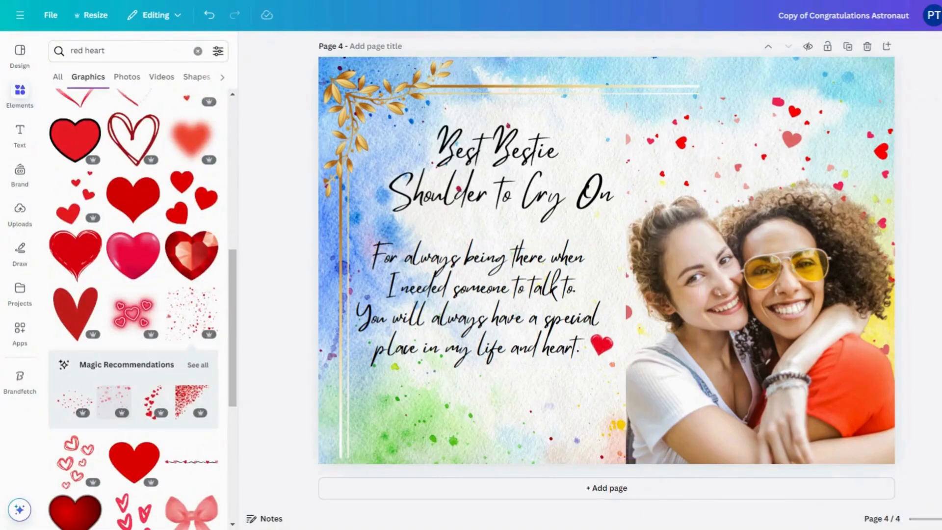
- Extend the heart confetti up to the page's top edge and try stretching it across the full page width
{"action": "left_click", "coordinate": [605, 90]}
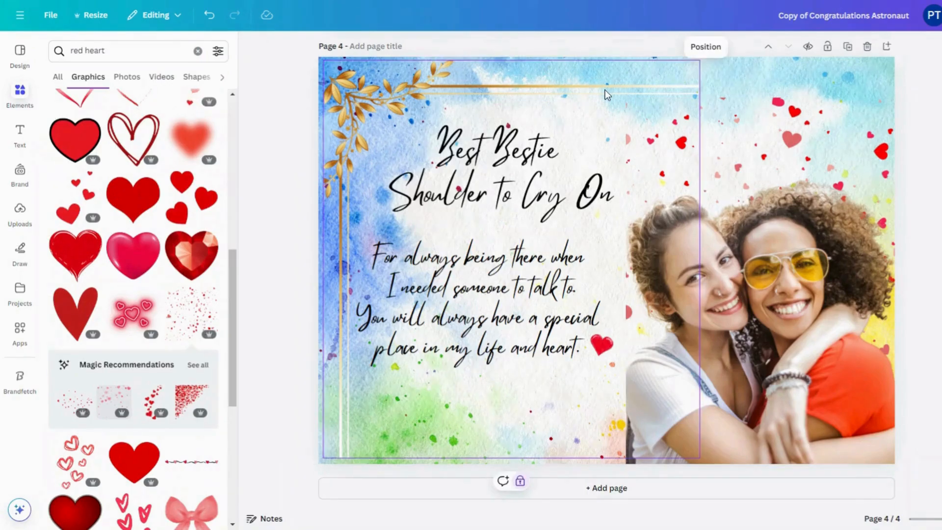
{"action": "left_click", "coordinate": [840, 105]}
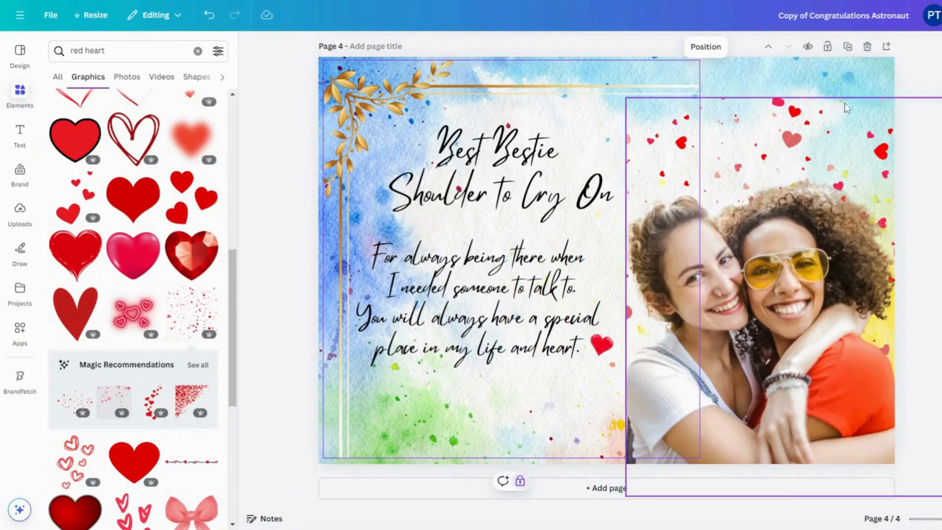
{"action": "left_click_drag", "start_coordinate": [785, 99], "coordinate": [785, 58]}
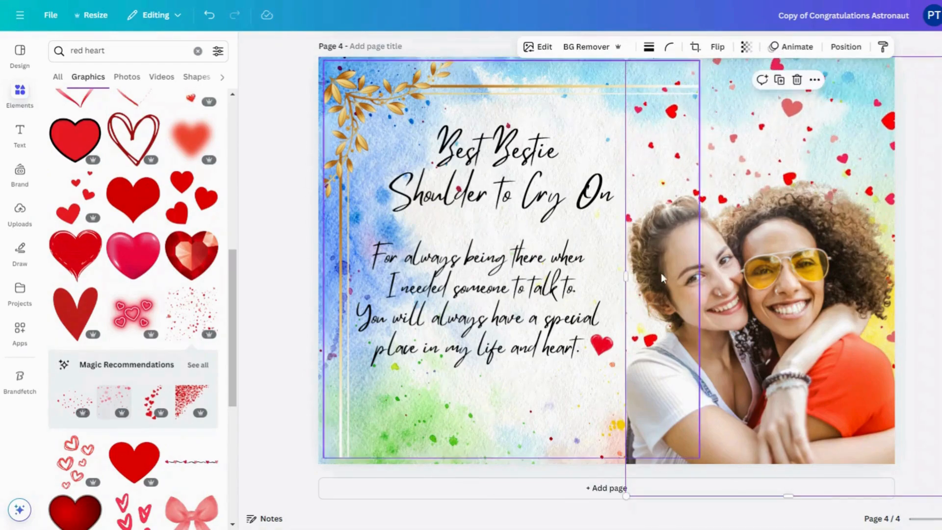
{"action": "left_click_drag", "start_coordinate": [626, 276], "coordinate": [261, 293]}
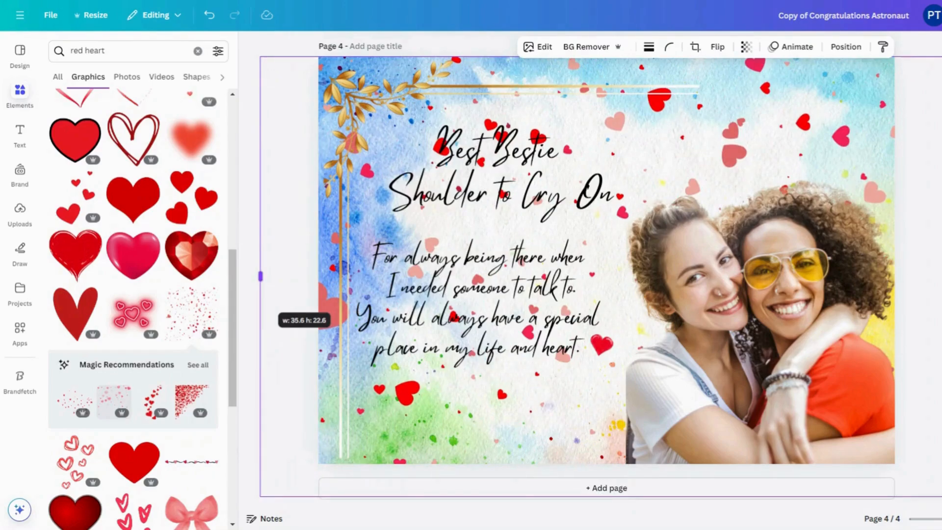
{"action": "left_click_drag", "start_coordinate": [260, 293], "coordinate": [621, 305]}
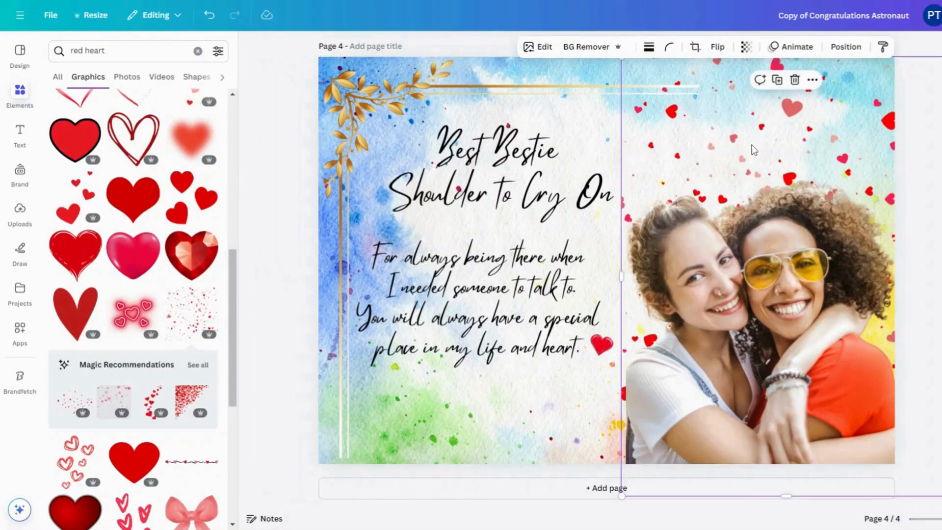
- Shift the heart confetti left and down so the hearts scatter above and around the two friends
{"action": "left_click_drag", "start_coordinate": [767, 126], "coordinate": [751, 160]}
{"action": "key", "text": "Escape"}
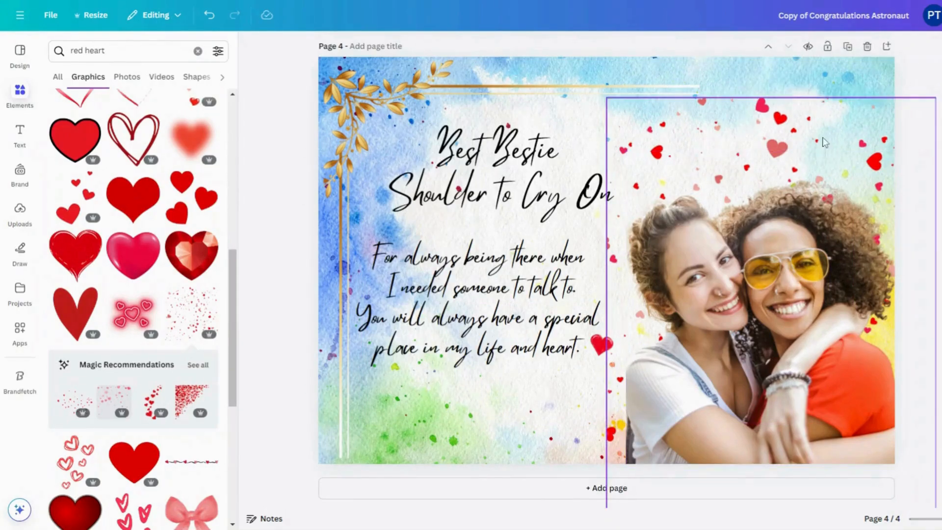
{"action": "mouse_move", "coordinate": [825, 143]}
{"action": "left_mouse_down"}
{"action": "mouse_move", "coordinate": [810, 126]}
{"action": "mouse_move", "coordinate": [813, 142]}
{"action": "left_mouse_up"}
{"action": "key", "text": "Escape"}
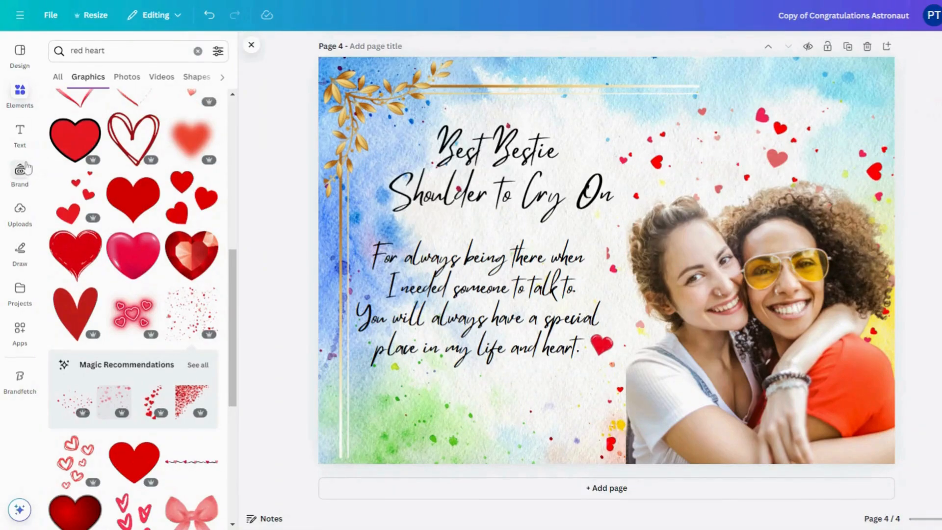
- Clear the elements search, add the recently used pink-outlined heart frame, and place the friends' photo inside it
{"action": "left_click", "coordinate": [23, 93]}
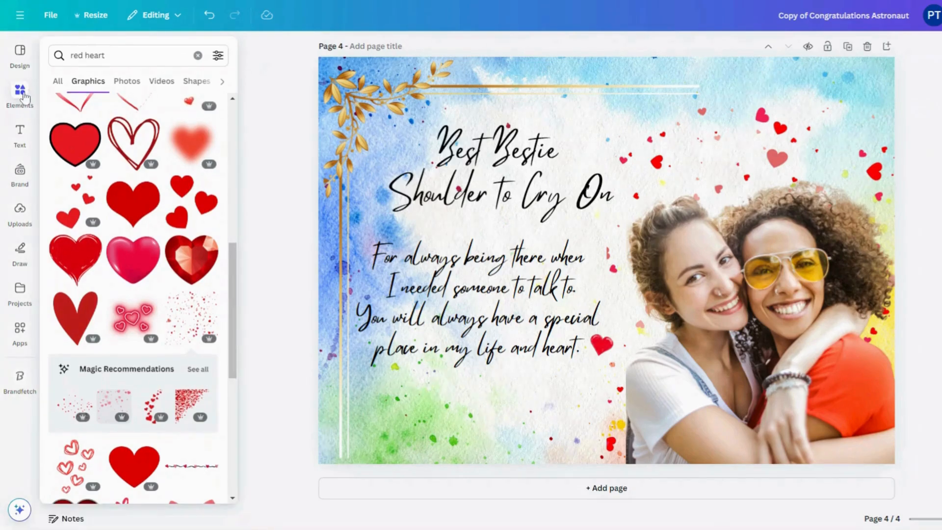
{"action": "left_click", "coordinate": [197, 56]}
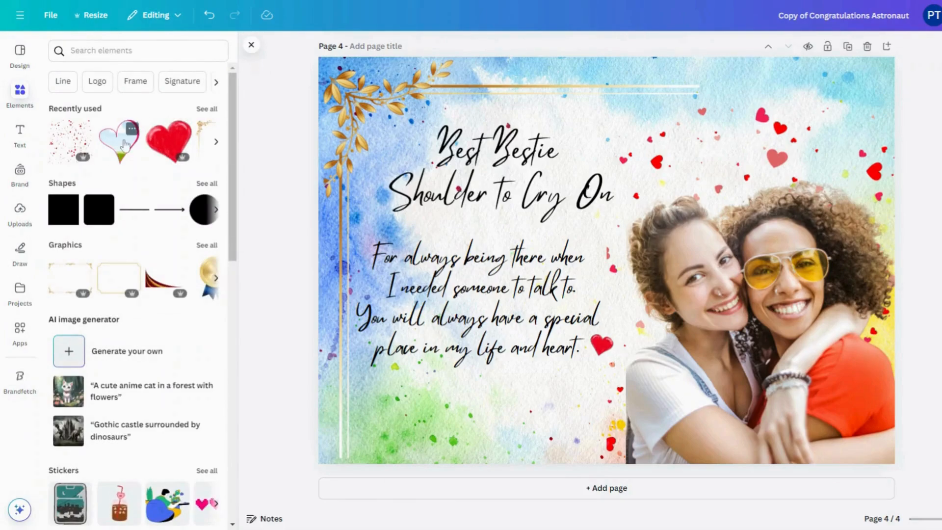
{"action": "left_click", "coordinate": [126, 135]}
{"action": "left_click", "coordinate": [783, 279]}
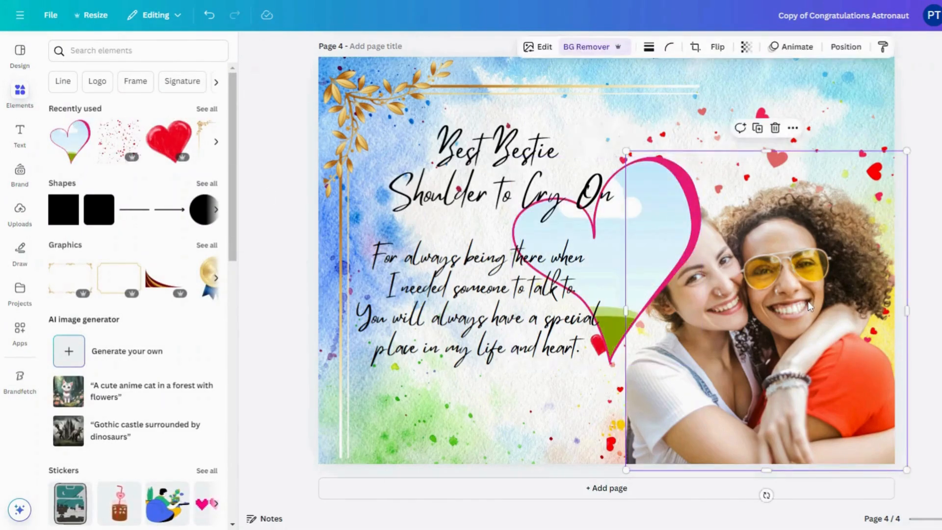
{"action": "left_click_drag", "start_coordinate": [783, 279], "coordinate": [653, 248]}
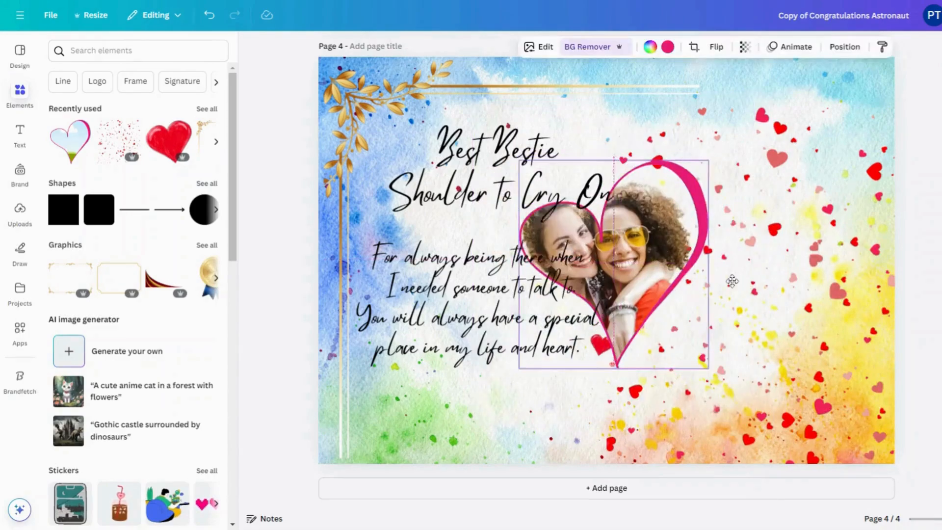
- Enlarge the heart-framed photo onto the page's lower-right area beside the message, and preview the page full screen
{"action": "left_click_drag", "start_coordinate": [694, 184], "coordinate": [938, 129]}
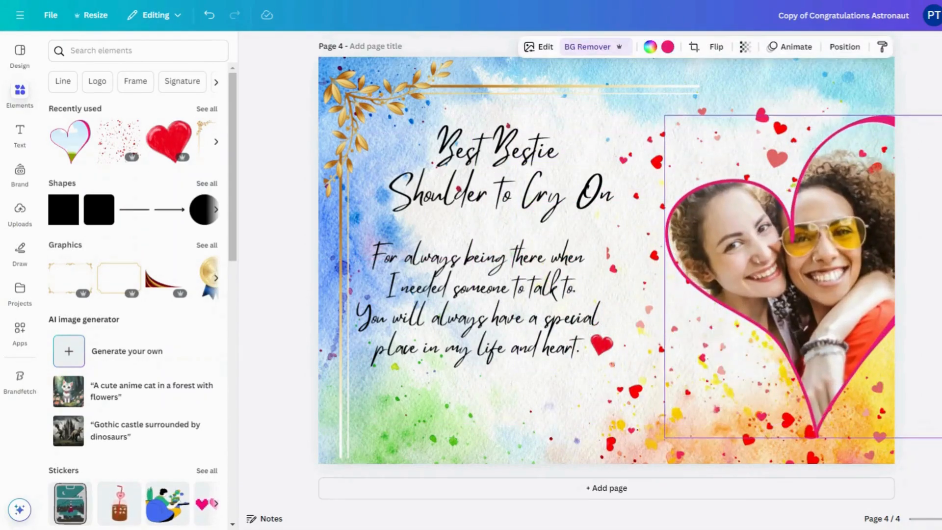
{"action": "left_click_drag", "start_coordinate": [813, 265], "coordinate": [760, 288]}
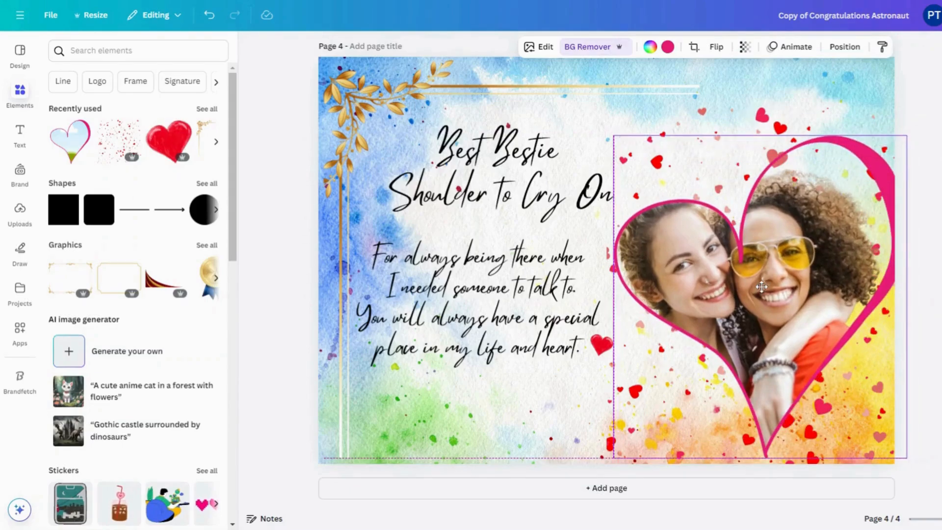
{"action": "left_click", "coordinate": [710, 120]}
{"action": "key", "text": "Escape"}
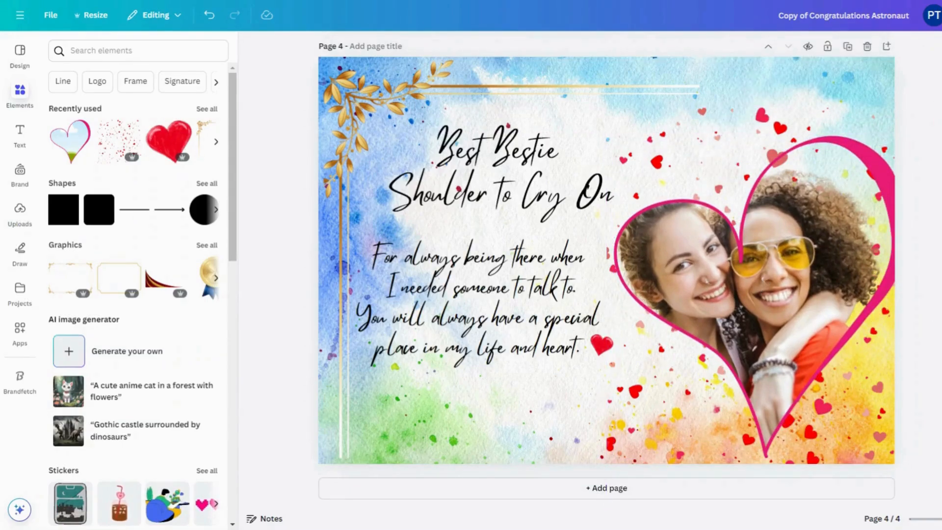
{"action": "key", "text": "ctrl+alt+p"}
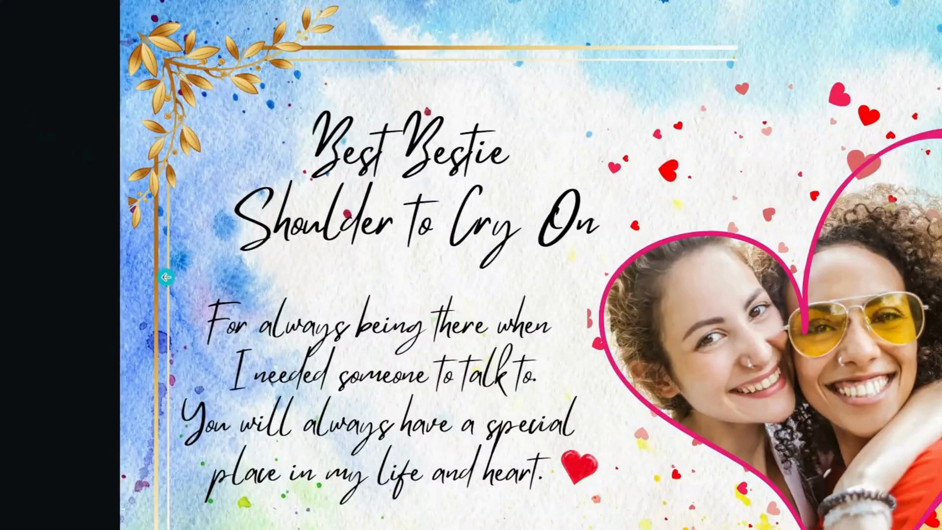
{"action": "key", "text": "Escape"}
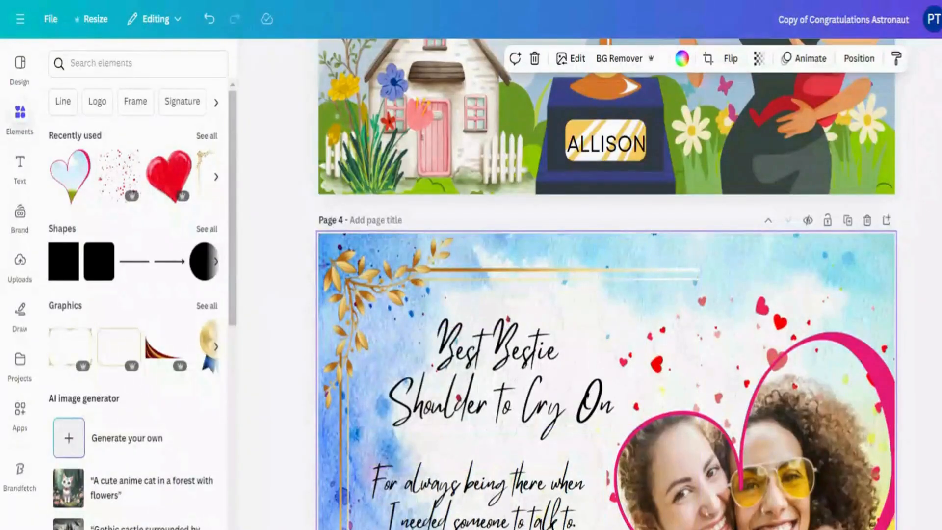
- Reposition the friends' photo slightly left inside the heart frame and shrink the frame to fit within the page's right edge
{"action": "scroll", "coordinate": [805, 389], "scroll_direction": "down", "scroll_amount": 3}
{"action": "left_click", "coordinate": [805, 390]}
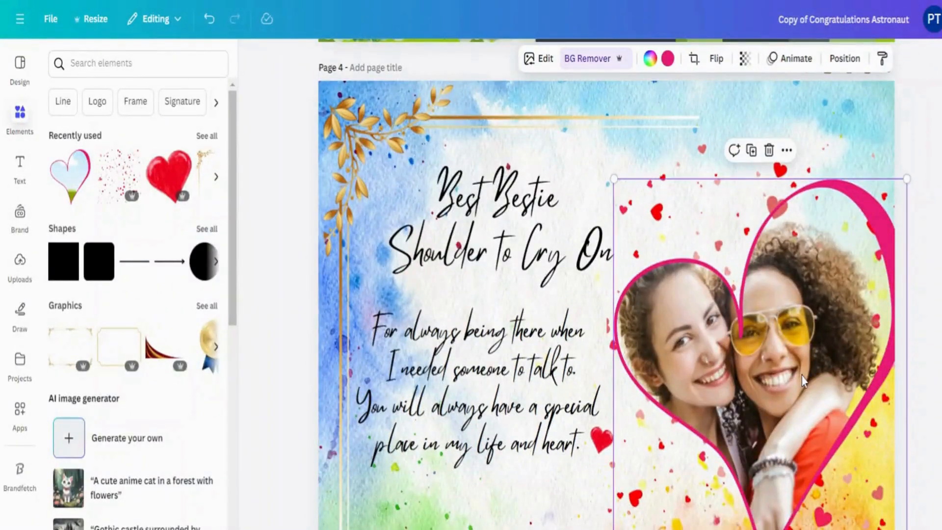
{"action": "double_click", "coordinate": [802, 376]}
{"action": "left_click_drag", "start_coordinate": [802, 364], "coordinate": [807, 342]}
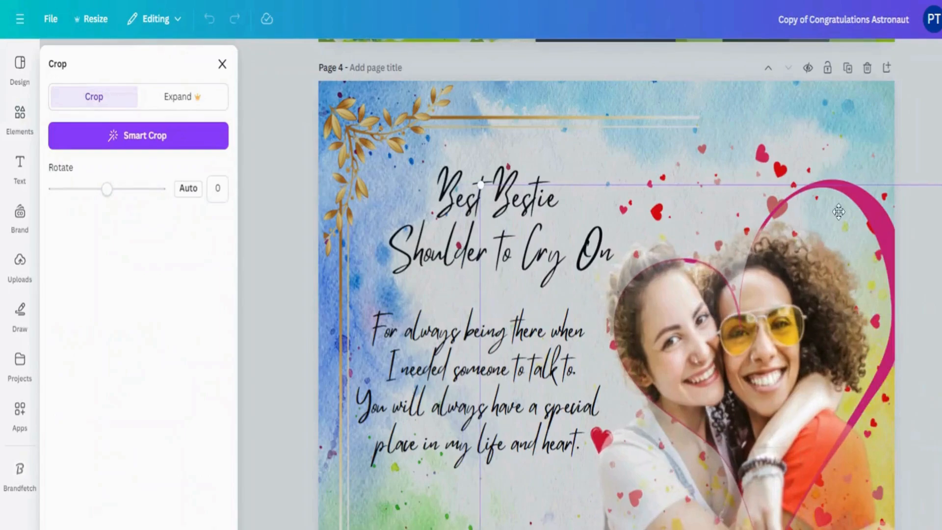
{"action": "left_click", "coordinate": [849, 126]}
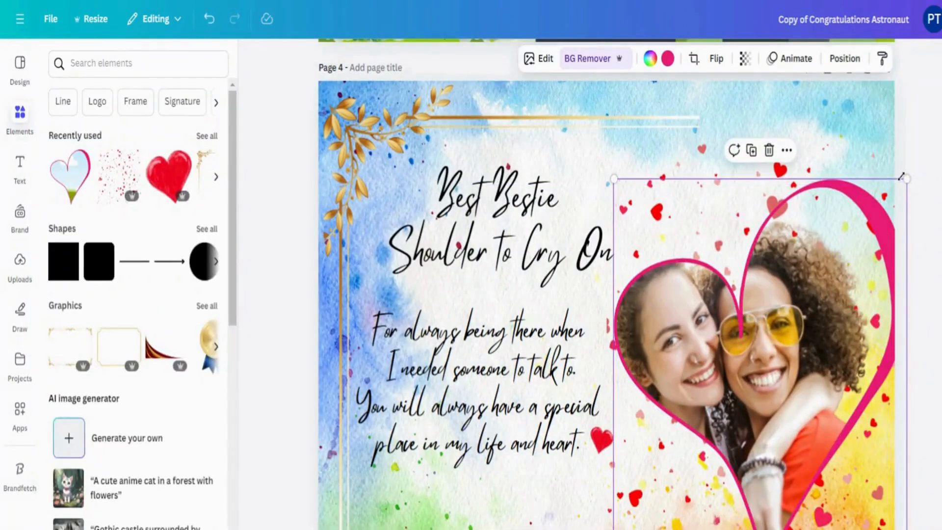
{"action": "left_click_drag", "start_coordinate": [907, 178], "coordinate": [891, 201]}
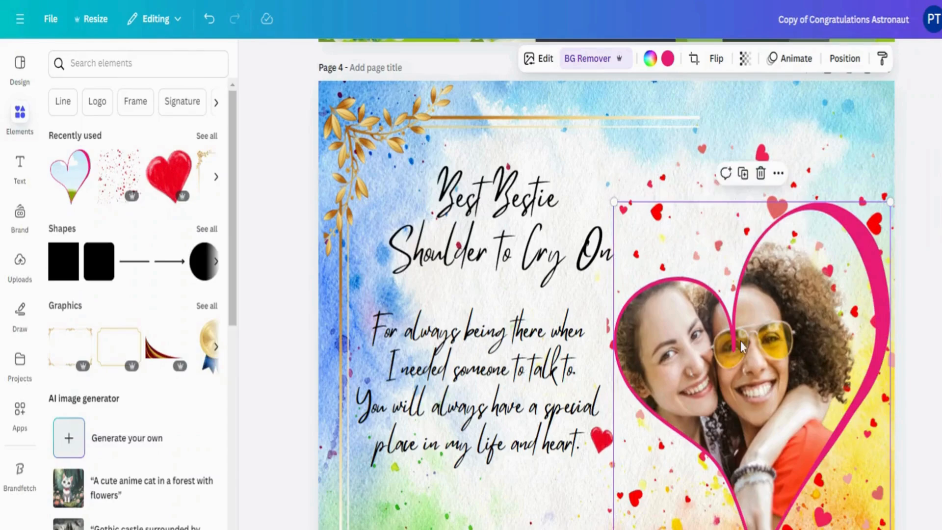
- Find the plain heart frame among the basic shape frames and try to place it over the friends' photo
{"action": "left_click", "coordinate": [133, 63]}
{"action": "left_click", "coordinate": [22, 118]}
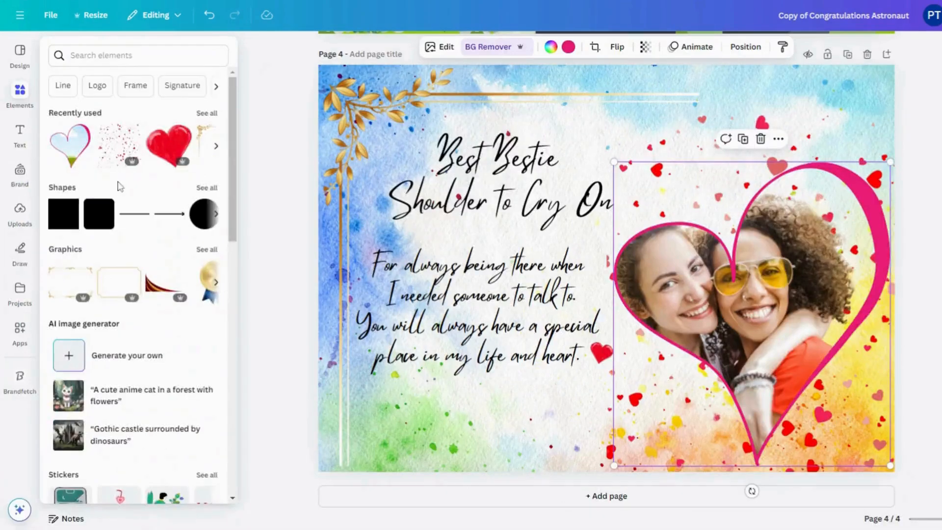
{"action": "scroll", "coordinate": [120, 245], "scroll_direction": "down", "scroll_amount": 10}
{"action": "scroll", "coordinate": [120, 196], "scroll_direction": "down", "scroll_amount": 4}
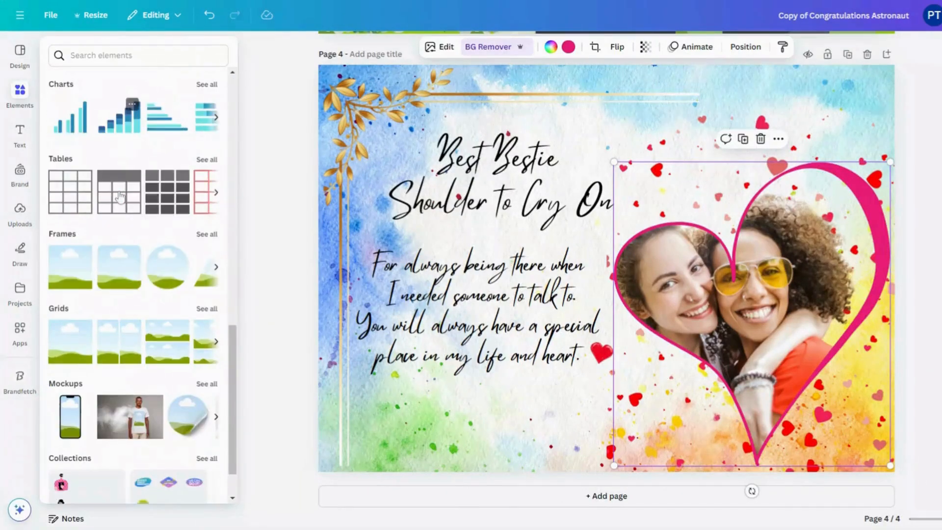
{"action": "left_click", "coordinate": [206, 229]}
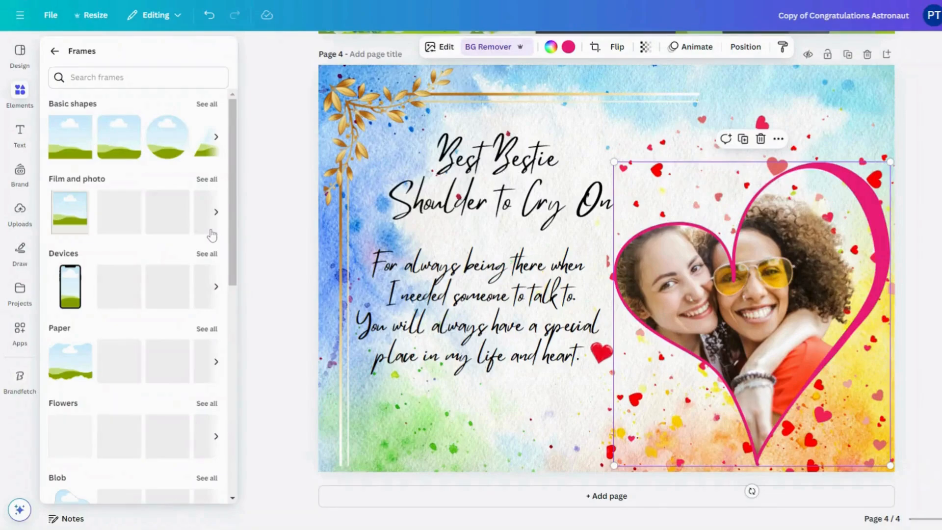
{"action": "left_click", "coordinate": [206, 104]}
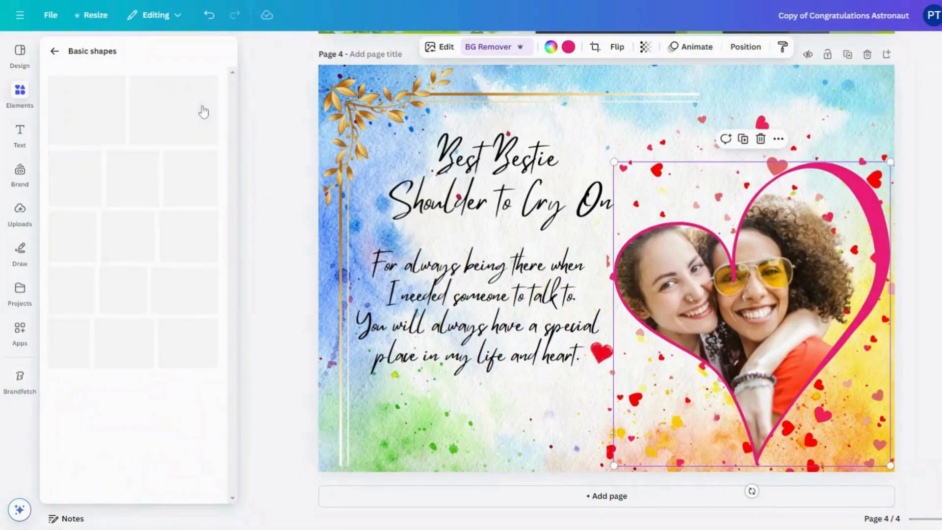
{"action": "scroll", "coordinate": [179, 205], "scroll_direction": "down", "scroll_amount": 7}
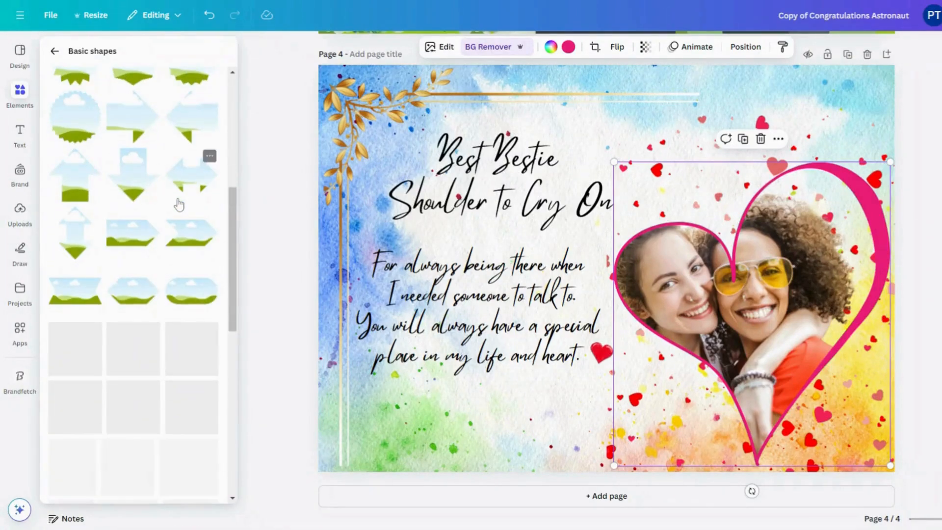
{"action": "scroll", "coordinate": [179, 205], "scroll_direction": "down", "scroll_amount": 4}
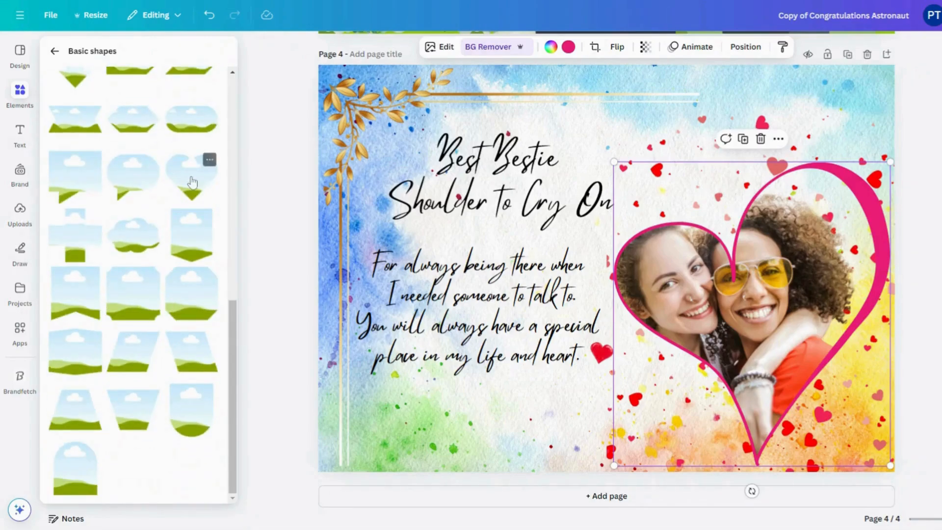
{"action": "left_click_drag", "start_coordinate": [192, 183], "coordinate": [673, 267]}
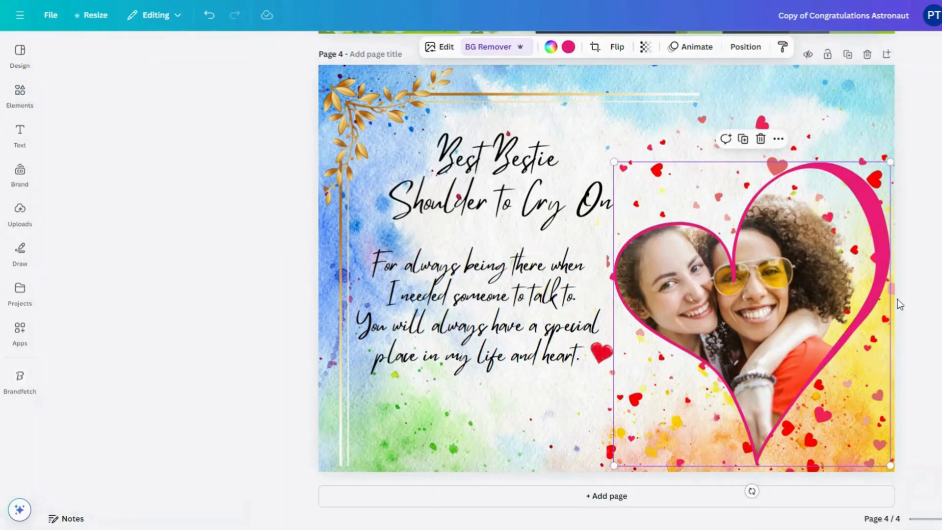
- Detach the friends' photo from the pink-outlined heart frame and delete the emptied frame
{"action": "right_click", "coordinate": [813, 248]}
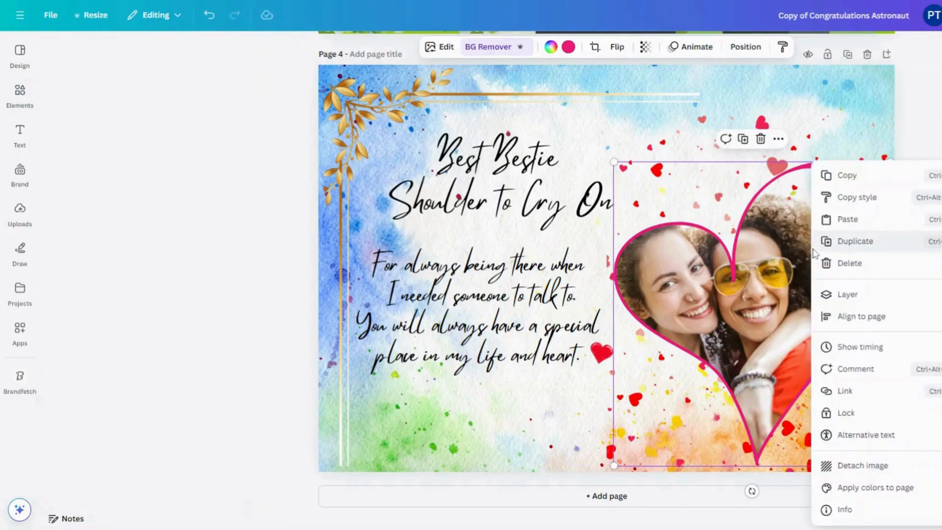
{"action": "left_click", "coordinate": [869, 466]}
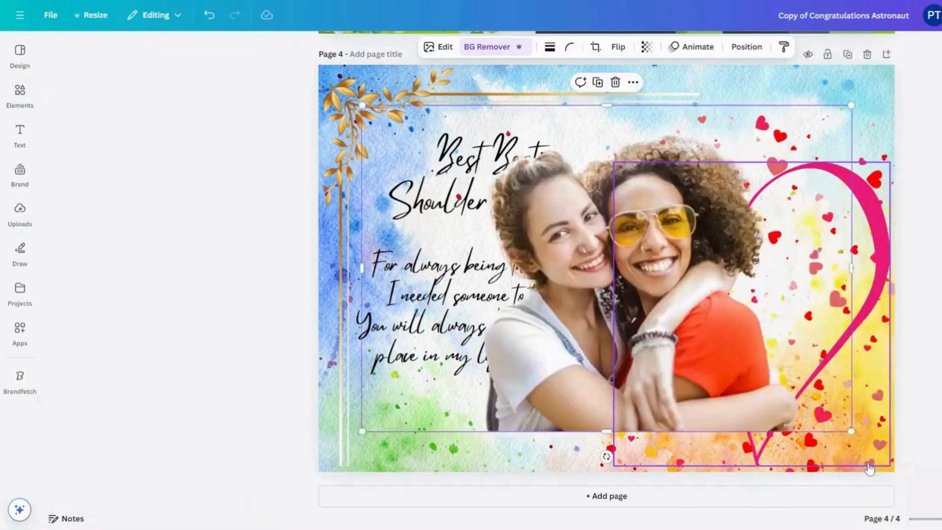
{"action": "left_click", "coordinate": [822, 237]}
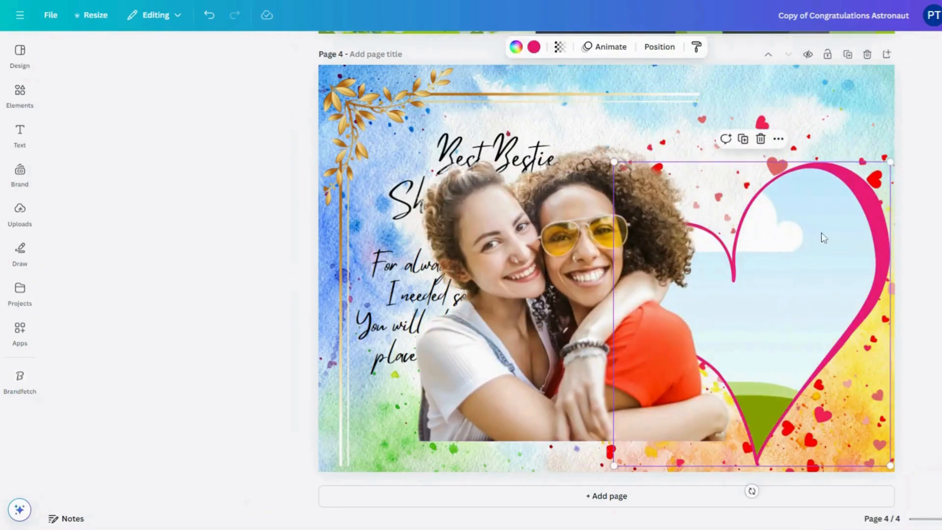
{"action": "key", "text": "Delete"}
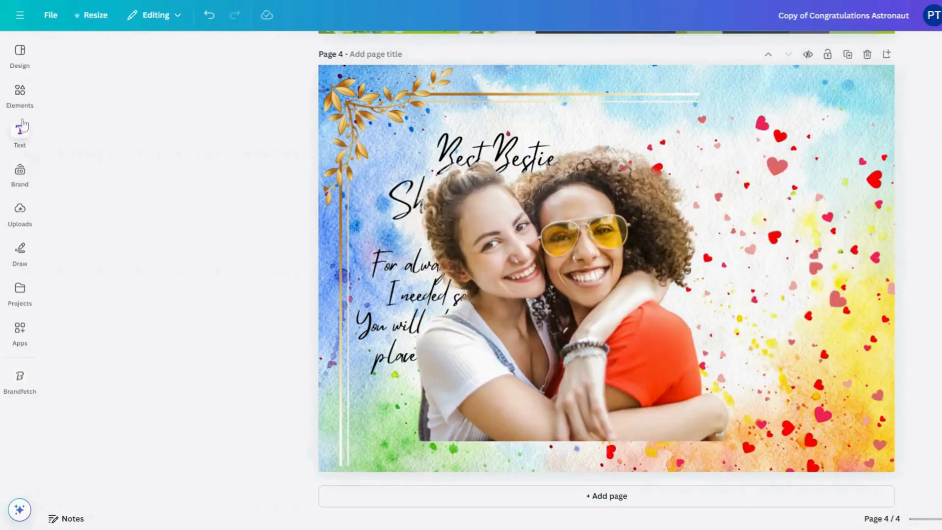
- Add the plain heart frame from the basic shapes beside the message and place the friends' photo inside it
{"action": "left_click", "coordinate": [16, 94]}
{"action": "left_click", "coordinate": [204, 189]}
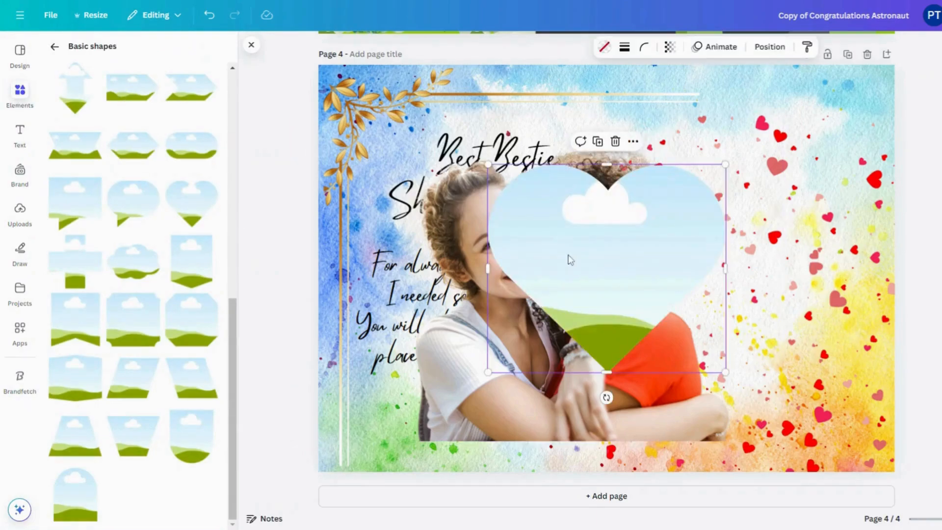
{"action": "left_click_drag", "start_coordinate": [568, 259], "coordinate": [724, 301]}
{"action": "left_click_drag", "start_coordinate": [605, 305], "coordinate": [748, 332]}
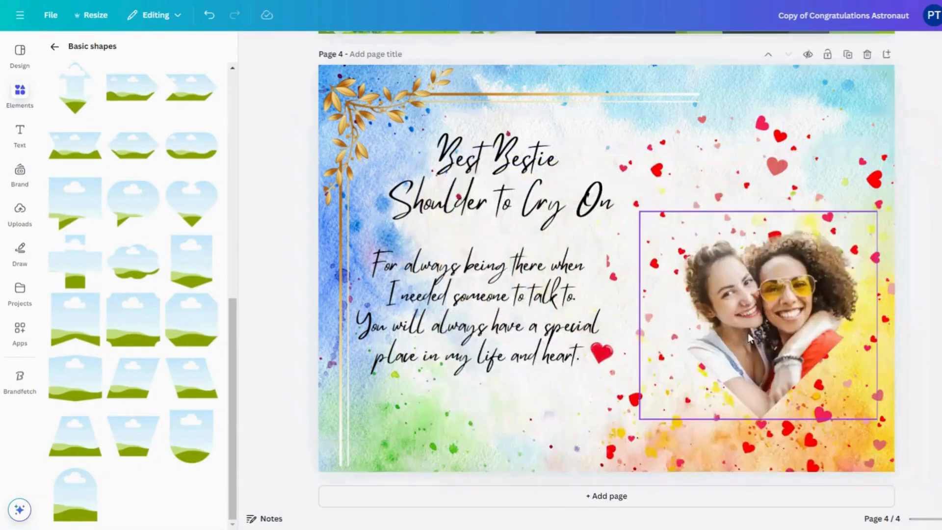
- Enlarge the heart-framed photo and shift it so both friends fill the page's lower-right area beside the message
{"action": "left_click", "coordinate": [804, 254]}
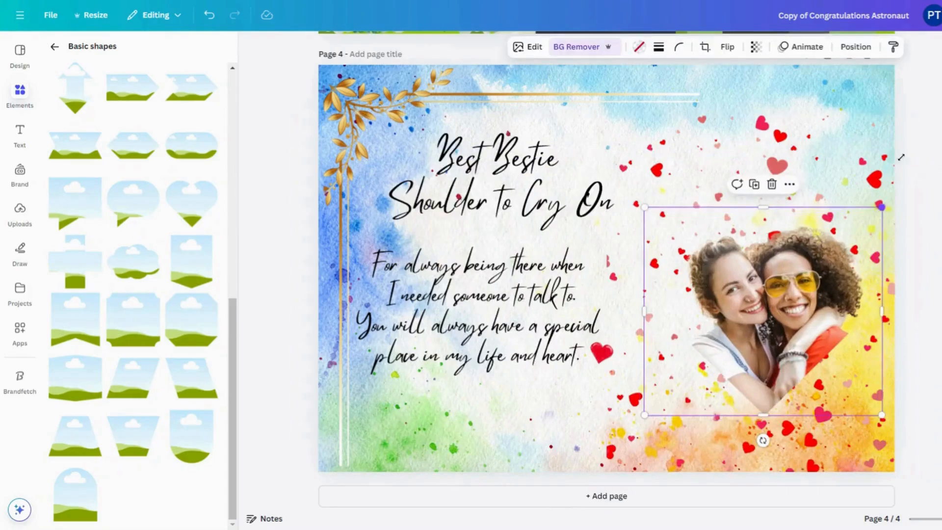
{"action": "left_click_drag", "start_coordinate": [901, 157], "coordinate": [921, 116]}
{"action": "left_click_drag", "start_coordinate": [851, 201], "coordinate": [769, 257]}
- Move the heart confetti up so the hearts scatter higher above the two friends
{"action": "left_click", "coordinate": [762, 128]}
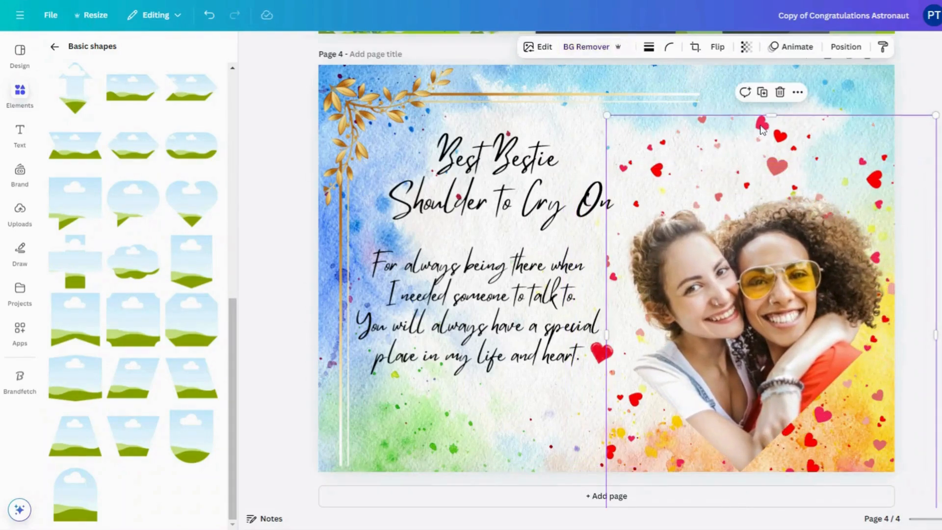
{"action": "left_click_drag", "start_coordinate": [761, 128], "coordinate": [764, 82]}
{"action": "key", "text": "Escape"}
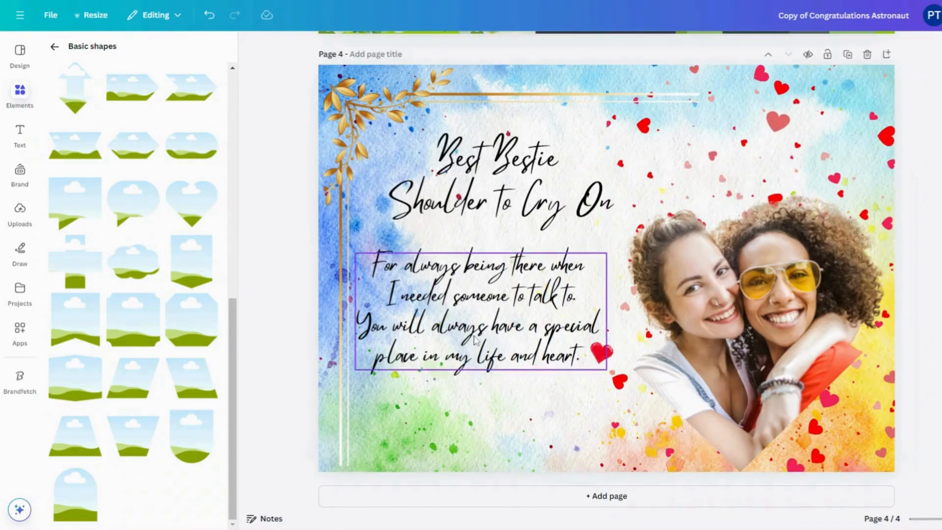
- Nudge the message right, lower the title slightly, and add the friend's first name after "Best Bestie"
{"action": "mouse_move", "coordinate": [472, 330]}
{"action": "left_mouse_down"}
{"action": "mouse_move", "coordinate": [473, 347]}
{"action": "mouse_move", "coordinate": [473, 332]}
{"action": "left_mouse_up"}
{"action": "left_click_drag", "start_coordinate": [441, 209], "coordinate": [441, 219]}
{"action": "left_click", "coordinate": [565, 168]}
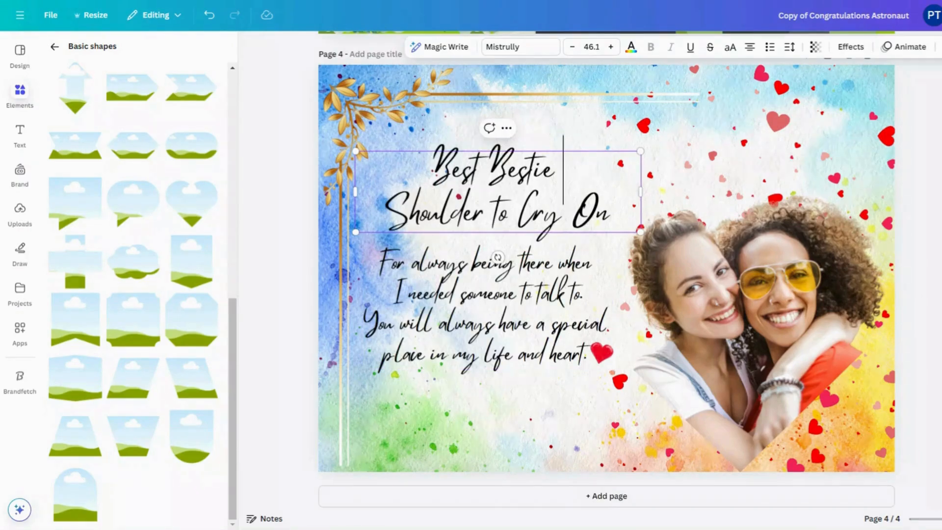
{"action": "type", "text": "Sharon"}
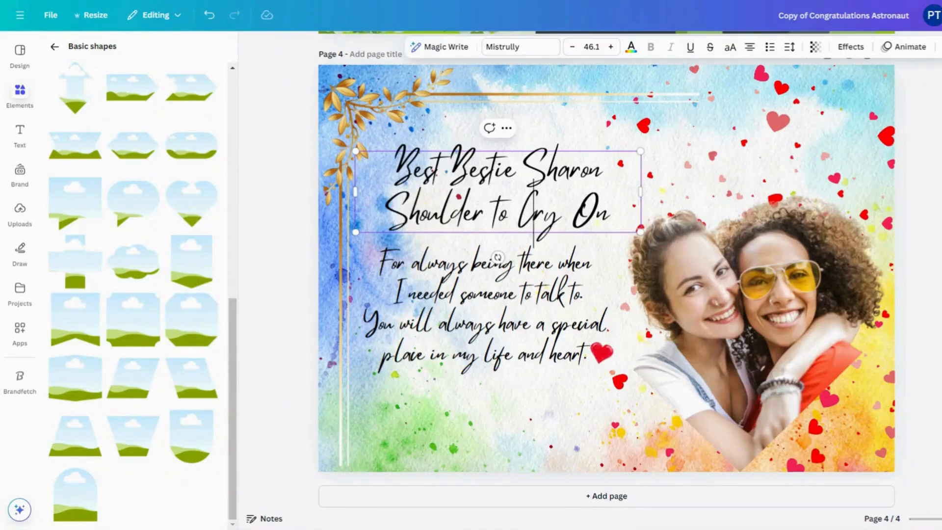
- Insert "The Best" before "Shoulder" in the title and move the message down clear of the title
{"action": "left_click", "coordinate": [386, 212]}
{"action": "type", "text": "The Best"}
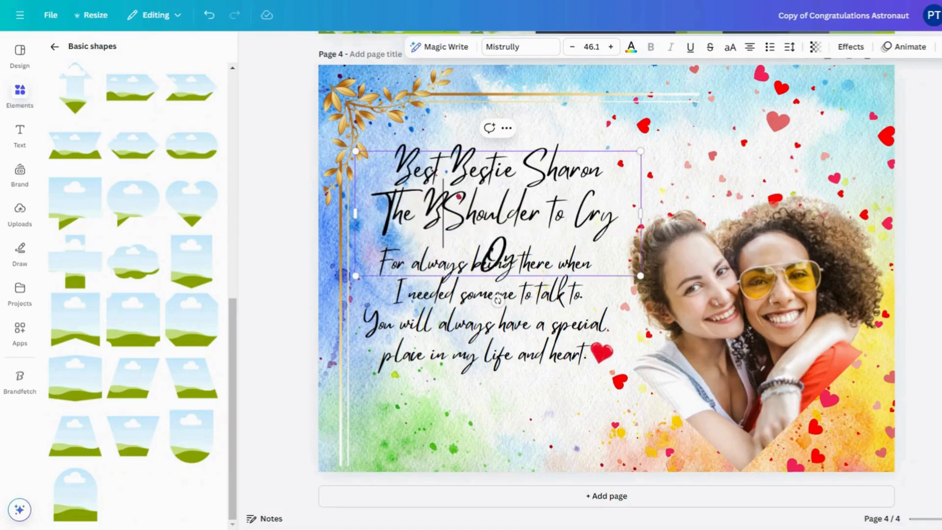
{"action": "left_click", "coordinate": [461, 259]}
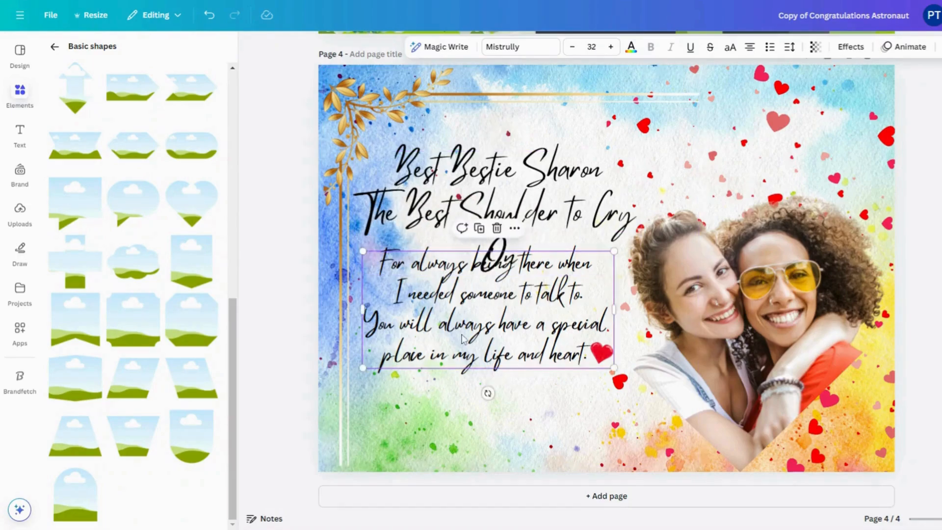
{"action": "left_click_drag", "start_coordinate": [460, 259], "coordinate": [459, 318]}
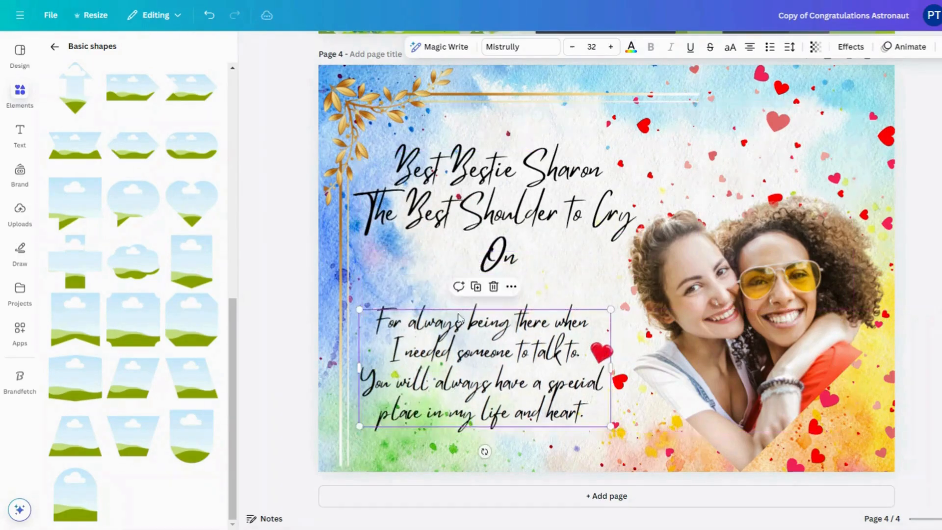
- Break the title after "The Best Shoulder" so "to Cry On" sits together on its own line
{"action": "left_click", "coordinate": [575, 224]}
{"action": "left_click", "coordinate": [553, 214]}
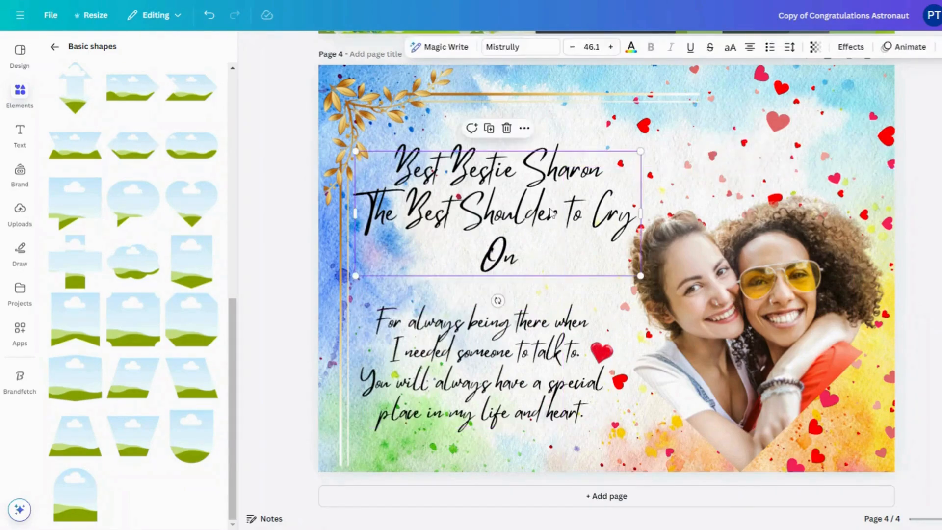
{"action": "left_click", "coordinate": [572, 212]}
{"action": "left_click", "coordinate": [557, 225]}
{"action": "left_click", "coordinate": [557, 212]}
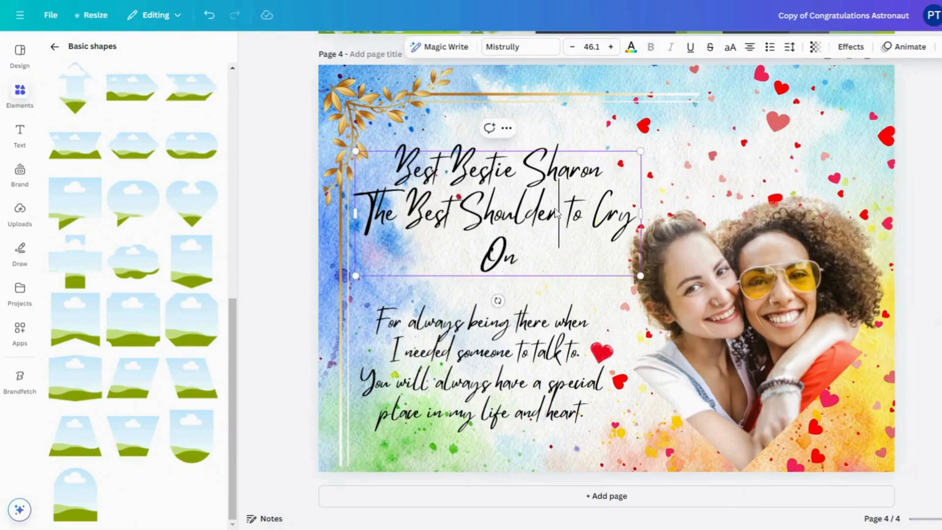
{"action": "key", "text": "Return"}
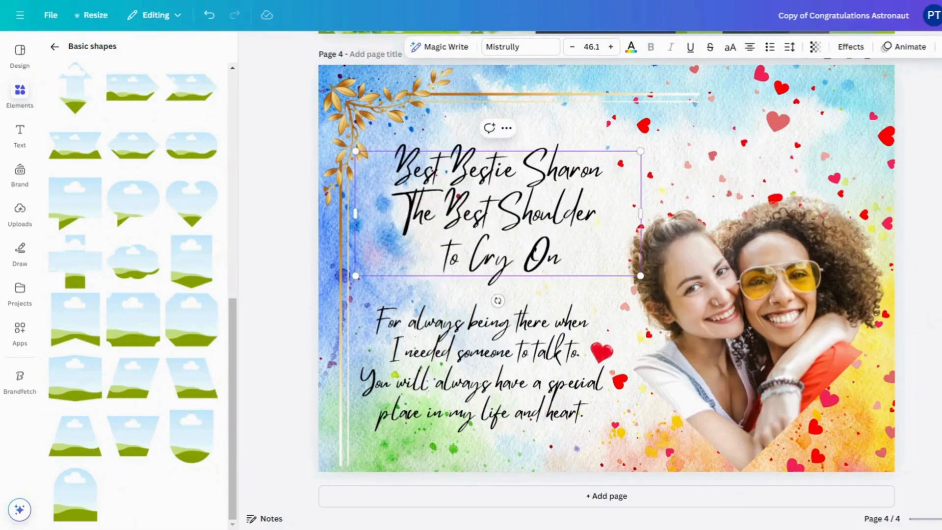
{"action": "key", "text": "Return"}
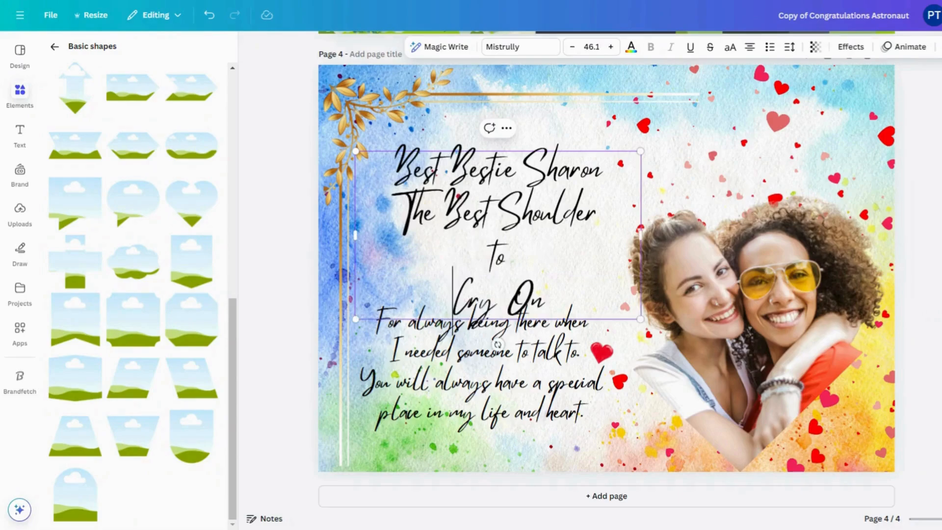
{"action": "key", "text": "BackSpace"}
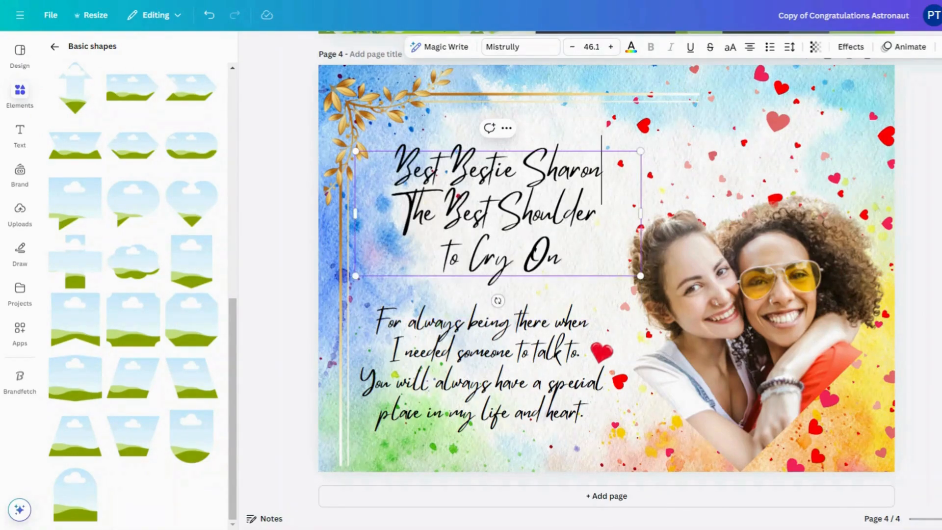
- Try a blank line below the title's first line, raise the title box, and remove the blank line
{"action": "key", "text": "Return"}
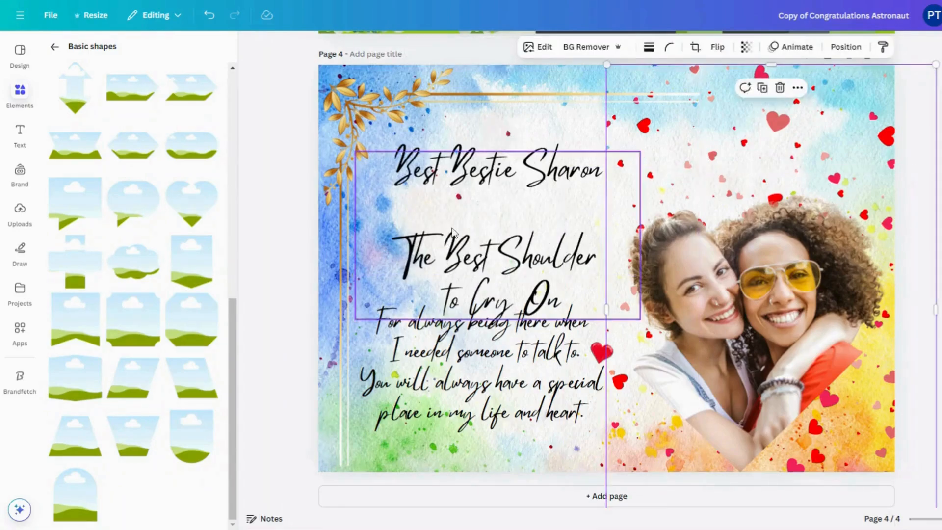
{"action": "left_click_drag", "start_coordinate": [479, 218], "coordinate": [476, 196]}
{"action": "left_click", "coordinate": [499, 192]}
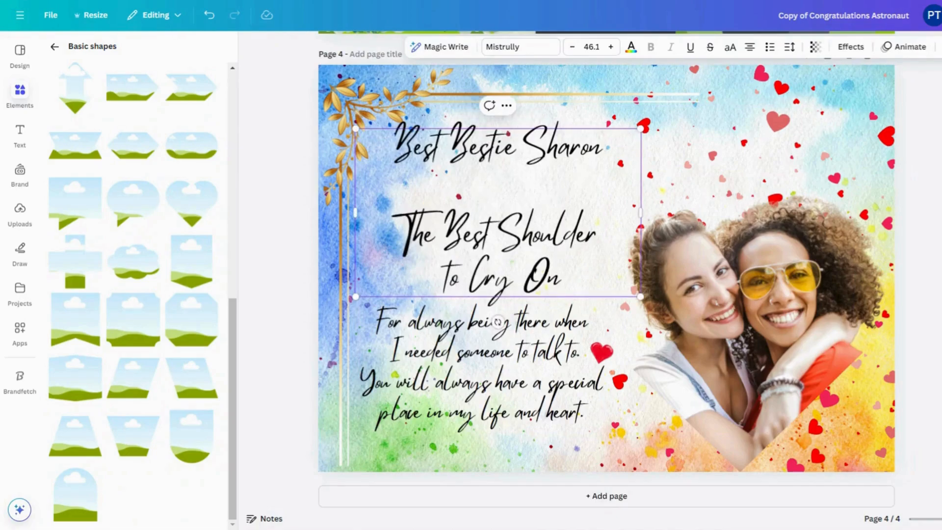
{"action": "key", "text": "Delete"}
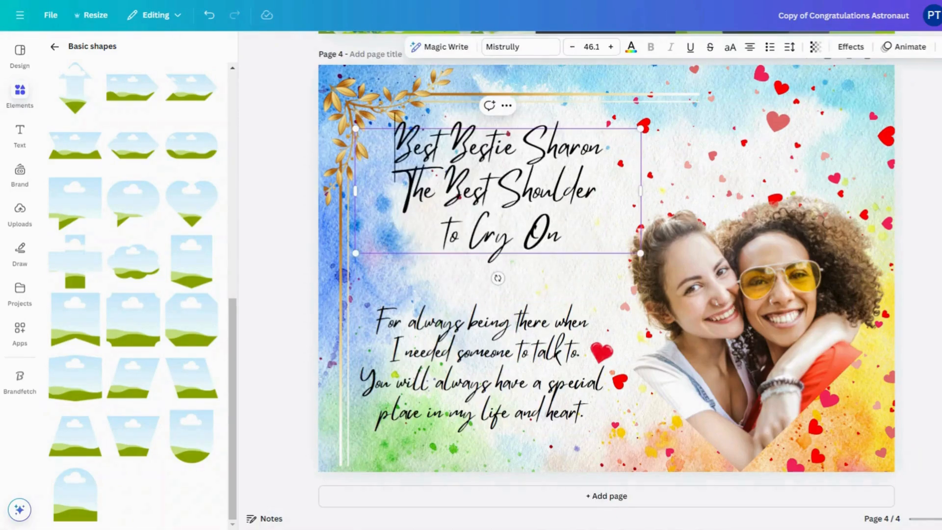
- Enlarge only the title's "Best Bestie" name line so it nearly spans the text box
{"action": "key", "text": "shift+Up"}
{"action": "left_click", "coordinate": [611, 46]}
{"action": "left_click", "coordinate": [611, 47]}
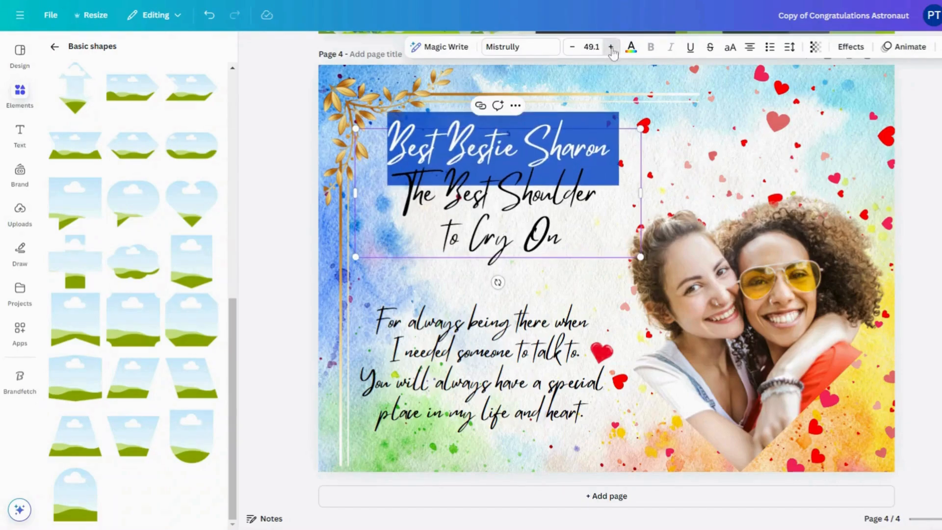
{"action": "left_click", "coordinate": [611, 47]}
{"action": "left_click", "coordinate": [611, 46]}
{"action": "left_click", "coordinate": [611, 47]}
{"action": "left_click", "coordinate": [611, 47]}
{"action": "left_click", "coordinate": [611, 47]}
{"action": "left_click", "coordinate": [612, 46]}
{"action": "left_click", "coordinate": [611, 47]}
{"action": "left_click", "coordinate": [611, 46]}
- Insert a blank line between the title's name line and "The Best Shoulder", and nudge the title slightly right
{"action": "left_click", "coordinate": [522, 245]}
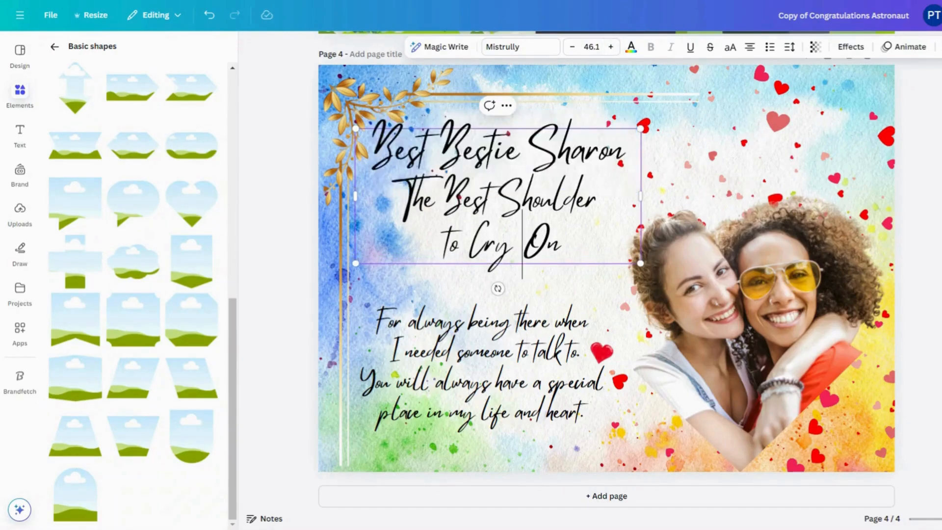
{"action": "key", "text": "Return"}
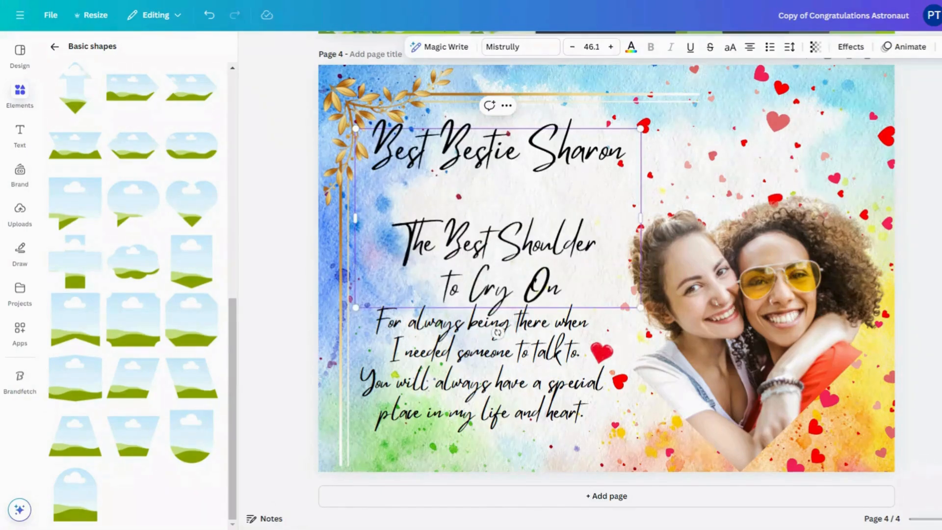
{"action": "left_click", "coordinate": [484, 344]}
{"action": "left_click", "coordinate": [461, 146]}
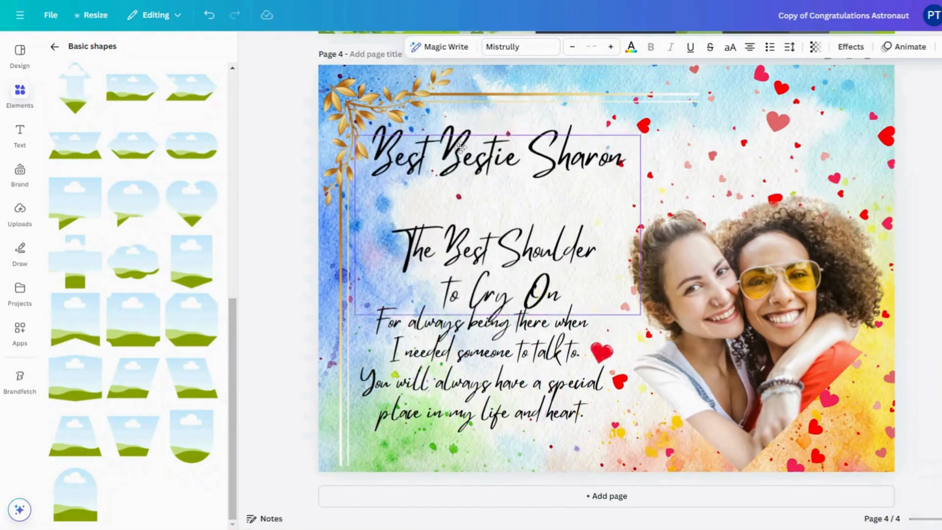
{"action": "left_click_drag", "start_coordinate": [462, 146], "coordinate": [465, 137]}
- Try centering the title text box horizontally on the page
{"action": "left_click", "coordinate": [463, 192]}
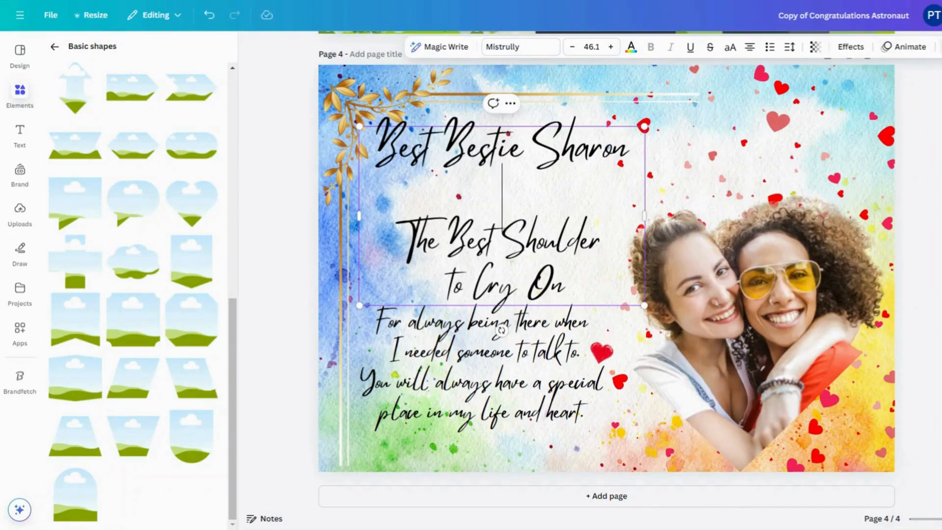
{"action": "left_click", "coordinate": [937, 53]}
{"action": "left_click", "coordinate": [91, 81]}
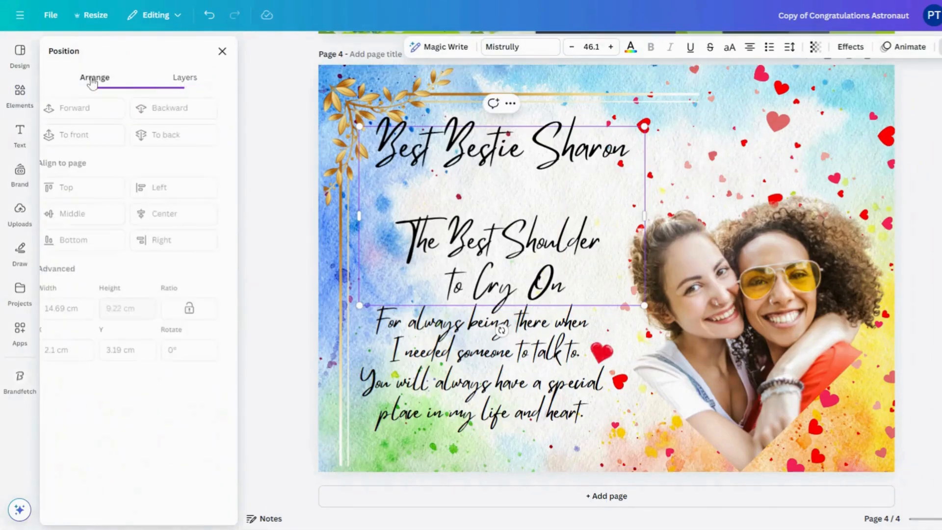
{"action": "left_click", "coordinate": [197, 215]}
{"action": "left_click_drag", "start_coordinate": [511, 238], "coordinate": [638, 290]}
{"action": "left_click", "coordinate": [624, 216]}
{"action": "left_click", "coordinate": [511, 201]}
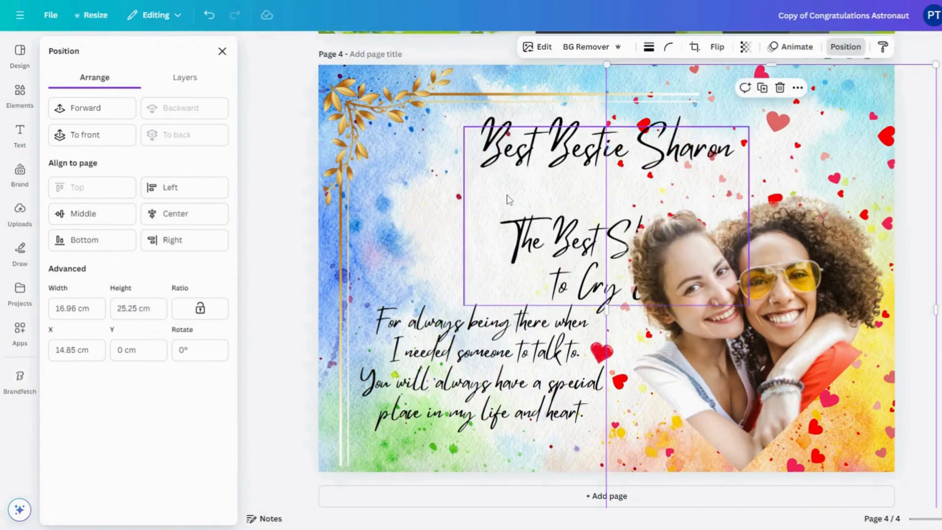
- Move the title back beside the photo and raise it slightly, to X 2.6 cm and Y 2.96 cm
{"action": "left_click_drag", "start_coordinate": [510, 201], "coordinate": [415, 202]}
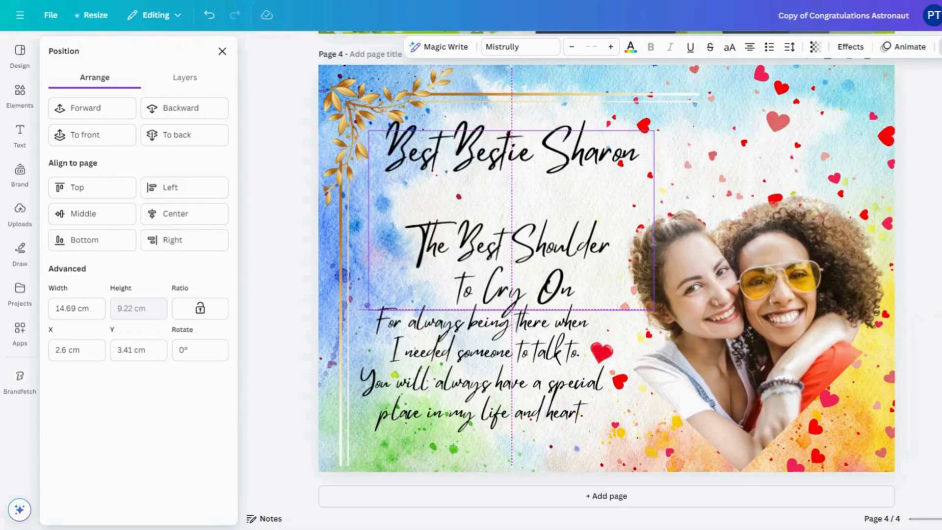
{"action": "key", "text": "Up"}
{"action": "key", "text": "Up"}
{"action": "key", "text": "Up"}
{"action": "key", "text": "Up"}
{"action": "key", "text": "Up"}
{"action": "key", "text": "Up"}
{"action": "key", "text": "Up"}
{"action": "key", "text": "Up"}
{"action": "key", "text": "Up"}
{"action": "key", "text": "Up"}
{"action": "key", "text": "Up"}
{"action": "key", "text": "Up"}
{"action": "key", "text": "Up"}
{"action": "key", "text": "Up"}
{"action": "key", "text": "Up"}
{"action": "key", "text": "Up"}
{"action": "key", "text": "Up"}
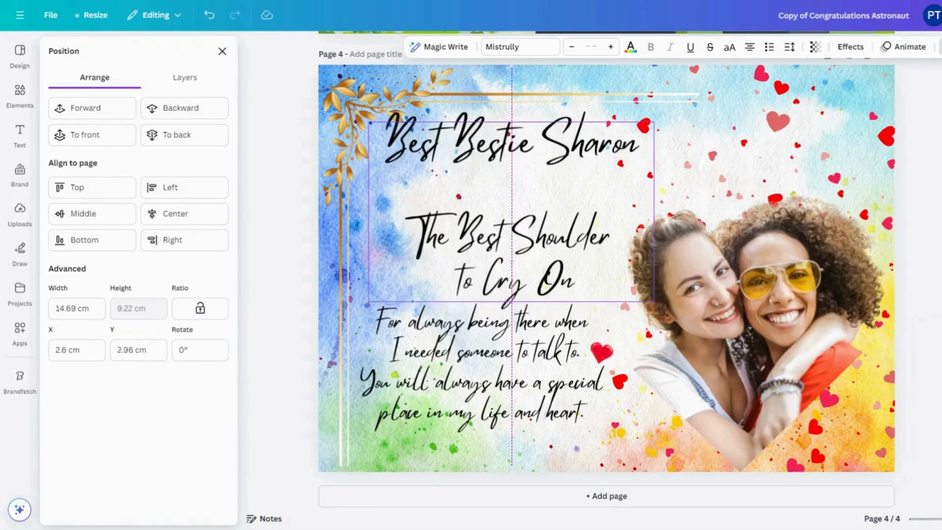
- Center the message below the title at X 3.47 cm, Y 13.15 cm, and shift the heart confetti right to X 15.84 cm
{"action": "left_click", "coordinate": [427, 361]}
{"action": "left_click_drag", "start_coordinate": [427, 361], "coordinate": [454, 372]}
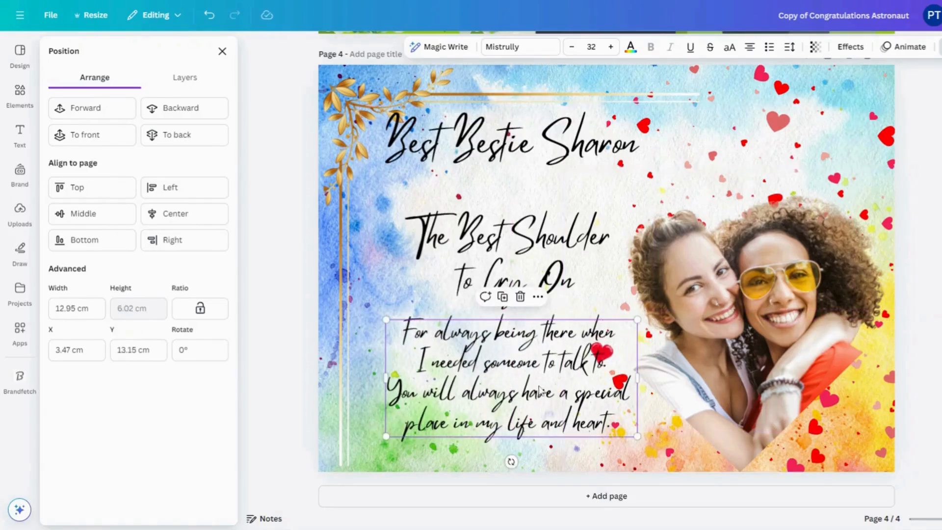
{"action": "left_click", "coordinate": [855, 448]}
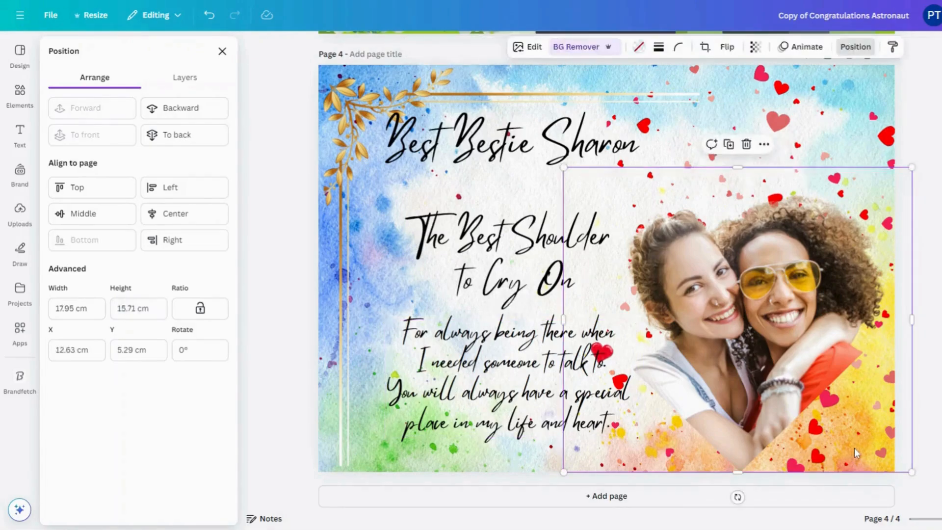
{"action": "left_click_drag", "start_coordinate": [846, 118], "coordinate": [867, 114]}
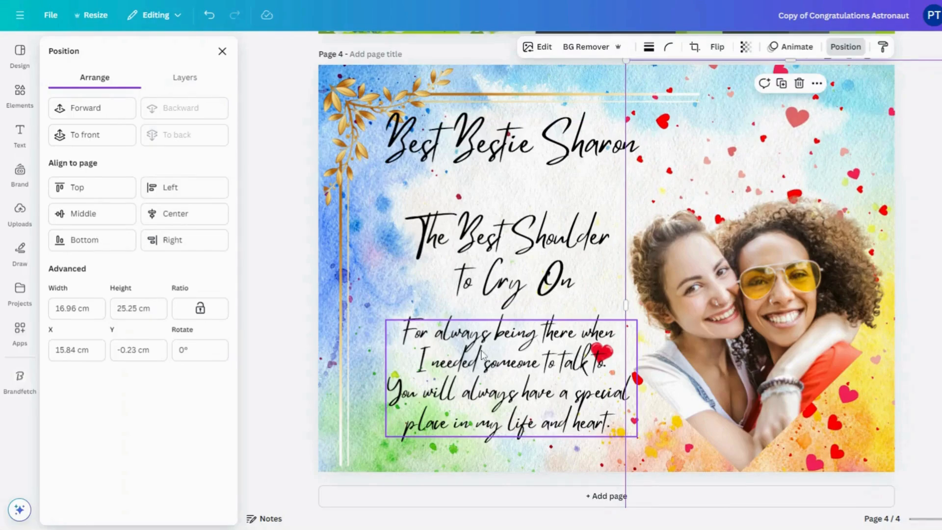
- Shift the message left and the photo right to free the small red heart, and move that heart below the message
{"action": "left_click", "coordinate": [452, 394]}
{"action": "left_click_drag", "start_coordinate": [452, 394], "coordinate": [404, 403]}
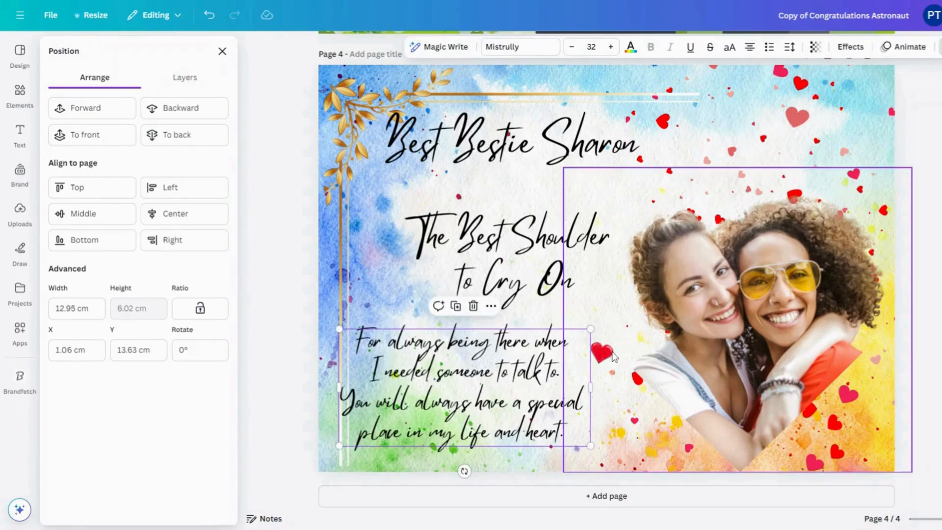
{"action": "left_click_drag", "start_coordinate": [640, 299], "coordinate": [756, 272]}
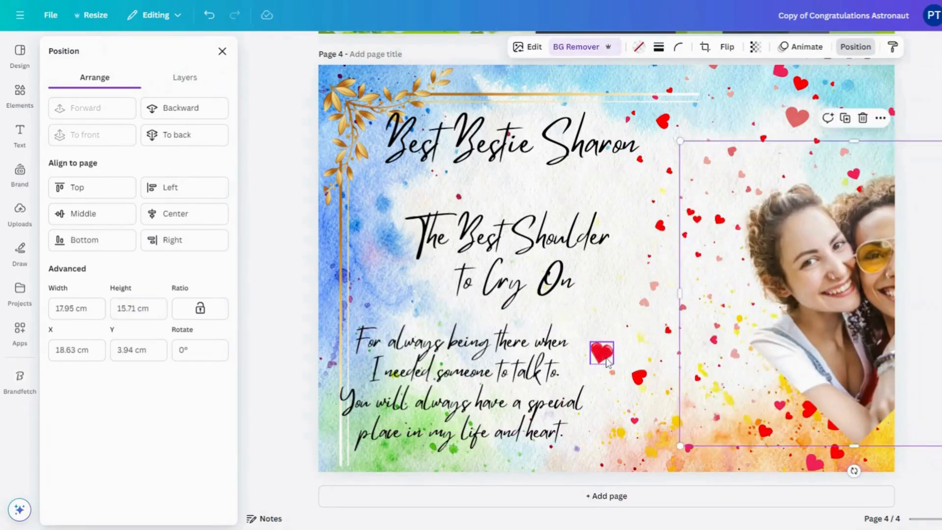
{"action": "left_click", "coordinate": [608, 363]}
{"action": "left_click_drag", "start_coordinate": [608, 363], "coordinate": [570, 467]}
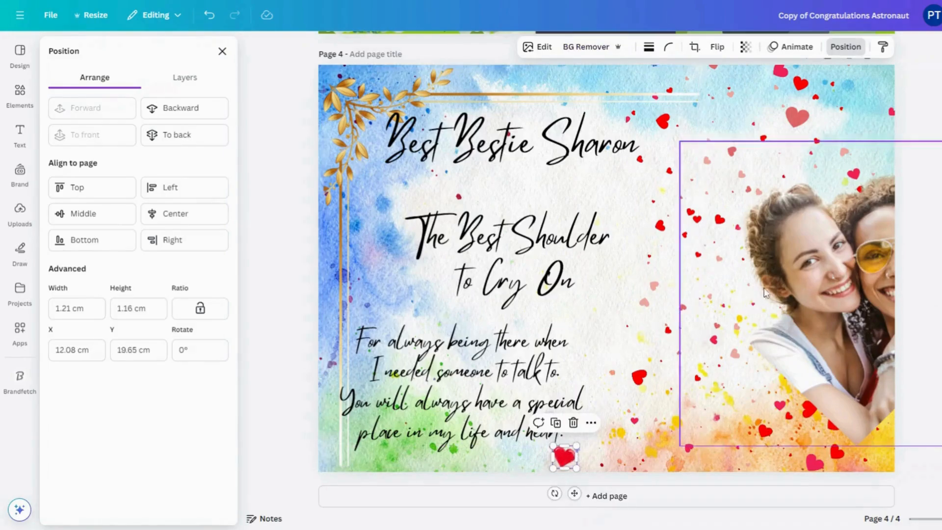
- Try the small red heart at the end of the message's last line, with the photo and message back in place
{"action": "left_click_drag", "start_coordinate": [764, 293], "coordinate": [667, 311]}
{"action": "left_click_drag", "start_coordinate": [456, 352], "coordinate": [505, 346]}
{"action": "left_click_drag", "start_coordinate": [564, 456], "coordinate": [626, 421]}
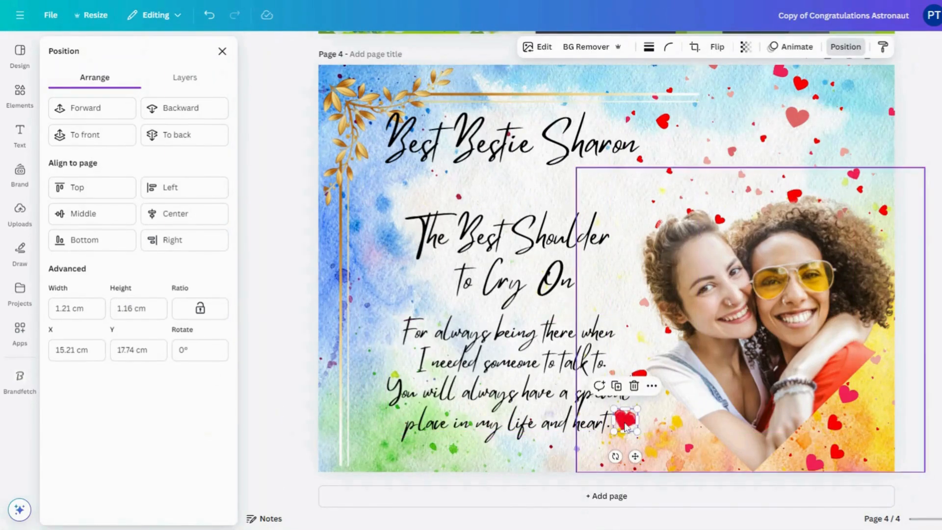
{"action": "left_click_drag", "start_coordinate": [627, 426], "coordinate": [653, 362]}
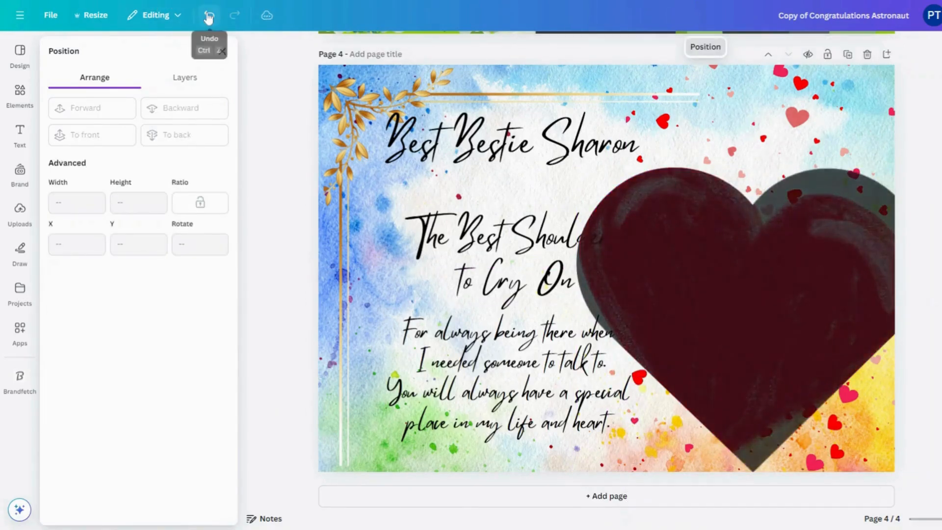
{"action": "left_click", "coordinate": [208, 16]}
{"action": "left_click", "coordinate": [209, 16]}
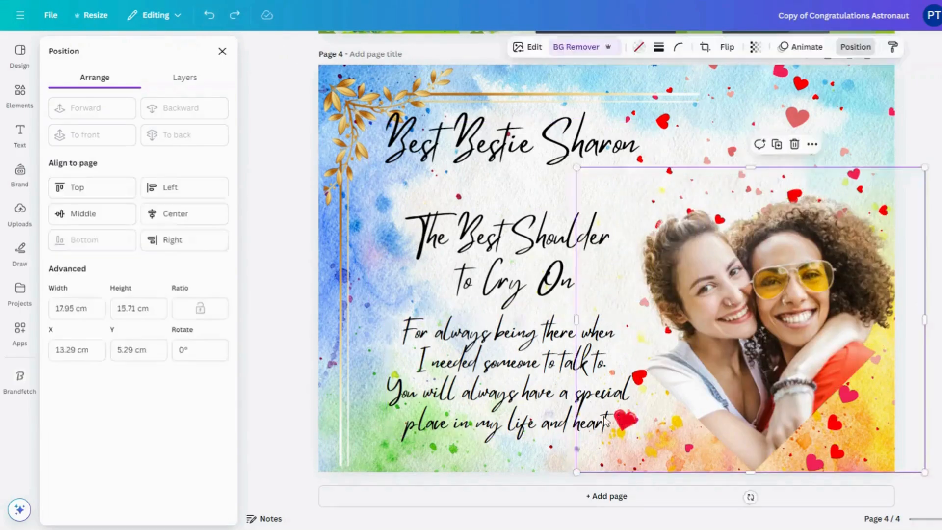
- Move the photo and message aside and place the small red heart above the "i" of "Bestie" in the title
{"action": "left_click_drag", "start_coordinate": [607, 421], "coordinate": [698, 432]}
{"action": "left_click", "coordinate": [628, 431]}
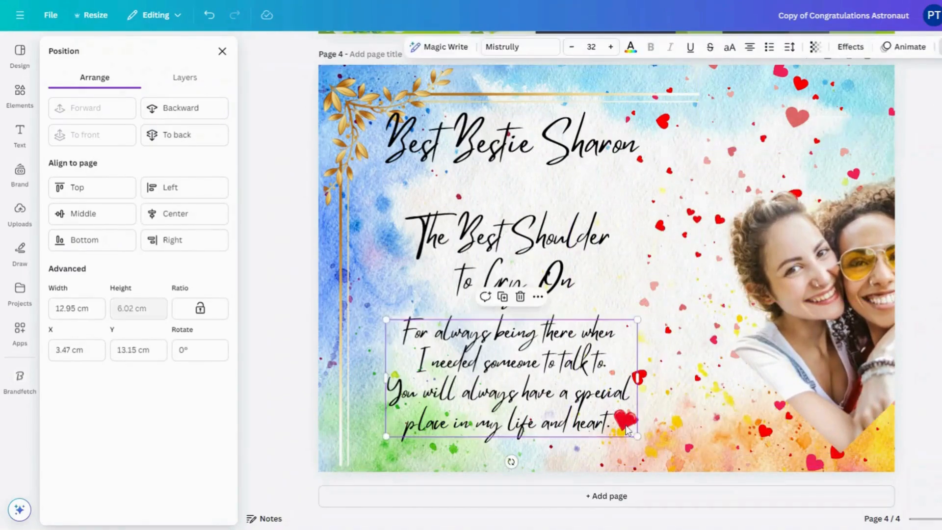
{"action": "left_click_drag", "start_coordinate": [589, 410], "coordinate": [573, 369]}
{"action": "left_click_drag", "start_coordinate": [628, 416], "coordinate": [521, 133]}
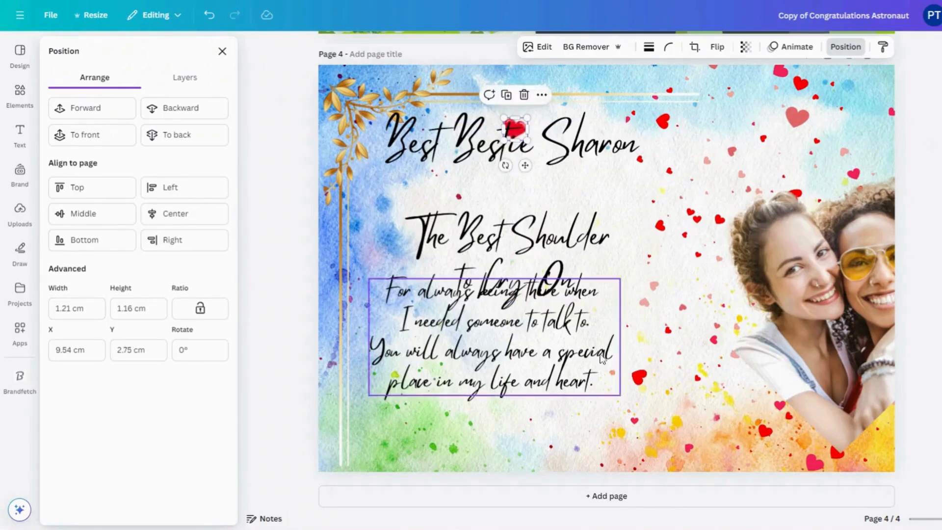
- Move the message back below the title, centered under it, and shift the photo slightly left
{"action": "left_click", "coordinate": [489, 335]}
{"action": "left_click_drag", "start_coordinate": [490, 335], "coordinate": [508, 382]}
{"action": "left_click_drag", "start_coordinate": [803, 276], "coordinate": [779, 265]}
- Group the title, small red heart and message, and lock the group
{"action": "left_click", "coordinate": [384, 124]}
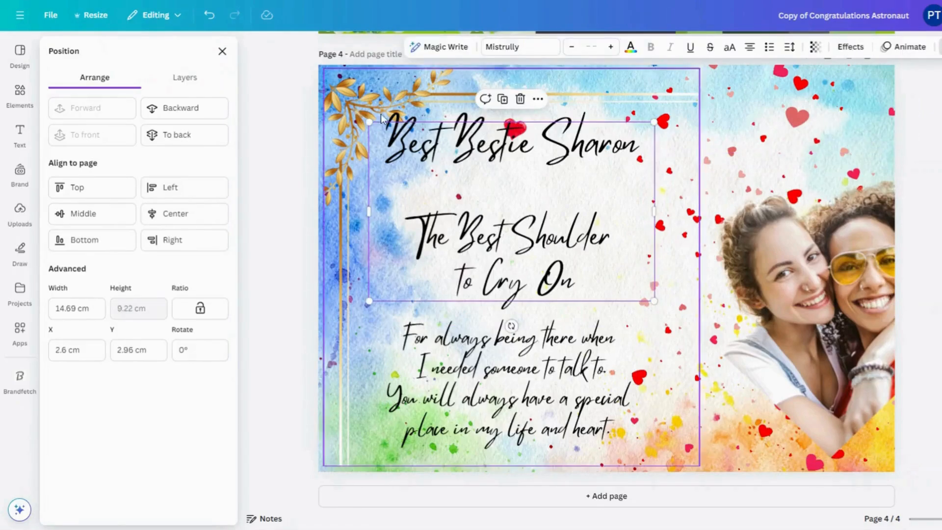
{"action": "left_click_drag", "start_coordinate": [381, 106], "coordinate": [614, 464]}
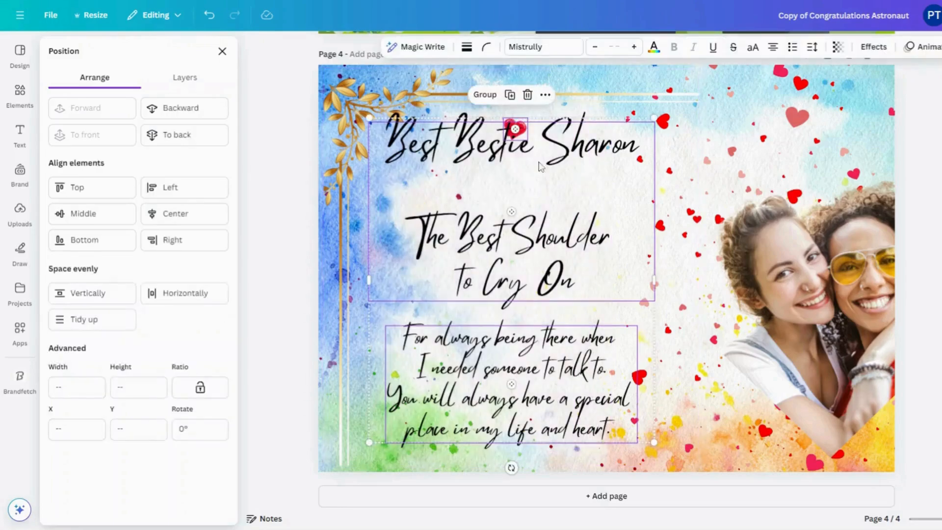
{"action": "left_click", "coordinate": [481, 93]}
{"action": "left_click", "coordinate": [558, 95]}
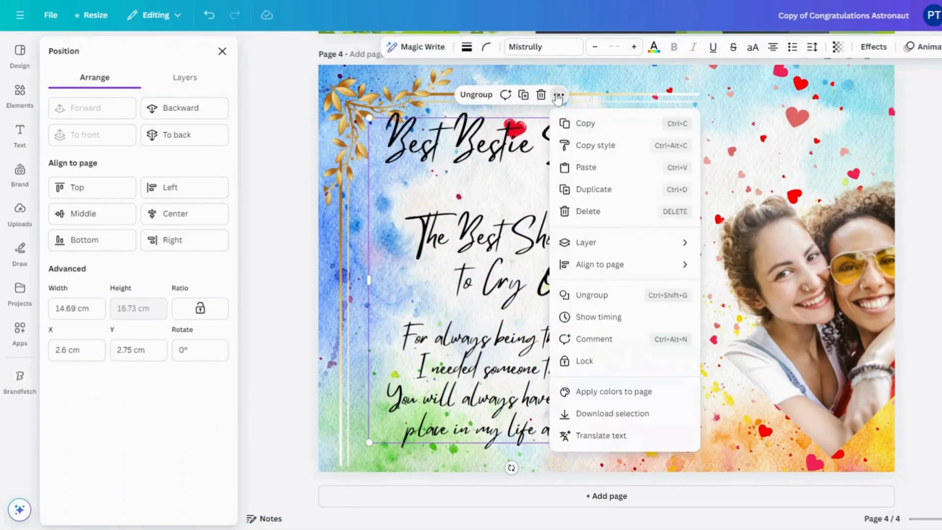
{"action": "left_click", "coordinate": [612, 367]}
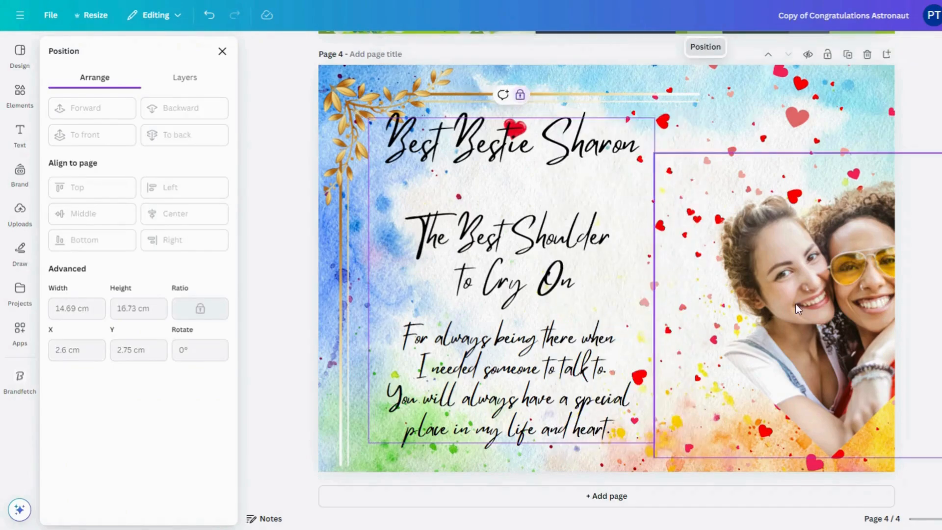
- Move the heart-cropped photo back beside the text at X 12.79 cm, Y 5.48 cm, and lock it
{"action": "left_click_drag", "start_coordinate": [796, 305], "coordinate": [714, 310]}
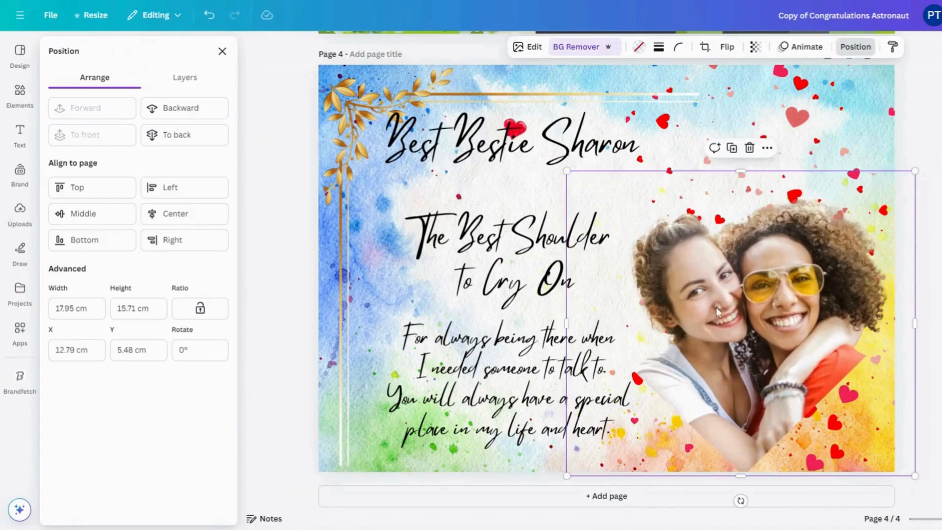
{"action": "left_click", "coordinate": [767, 147]}
{"action": "mouse_move", "coordinate": [813, 413]}
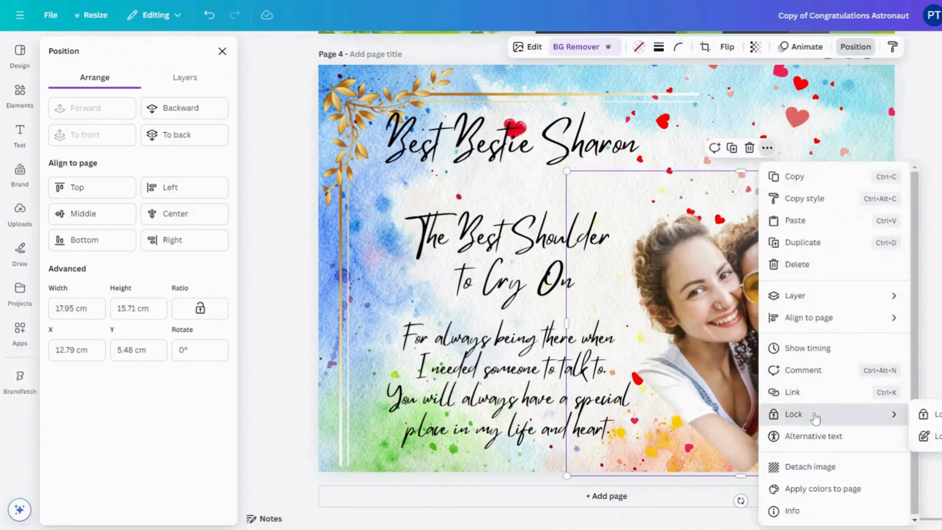
{"action": "left_click", "coordinate": [920, 416]}
- Move the heart confetti left to X 15.08 cm, Y 0.18 cm, and lock it
{"action": "mouse_move", "coordinate": [728, 127]}
{"action": "left_mouse_down"}
{"action": "mouse_move", "coordinate": [693, 125]}
{"action": "mouse_move", "coordinate": [724, 124]}
{"action": "mouse_move", "coordinate": [725, 112]}
{"action": "mouse_move", "coordinate": [734, 188]}
{"action": "mouse_move", "coordinate": [717, 196]}
{"action": "mouse_move", "coordinate": [715, 129]}
{"action": "left_mouse_up"}
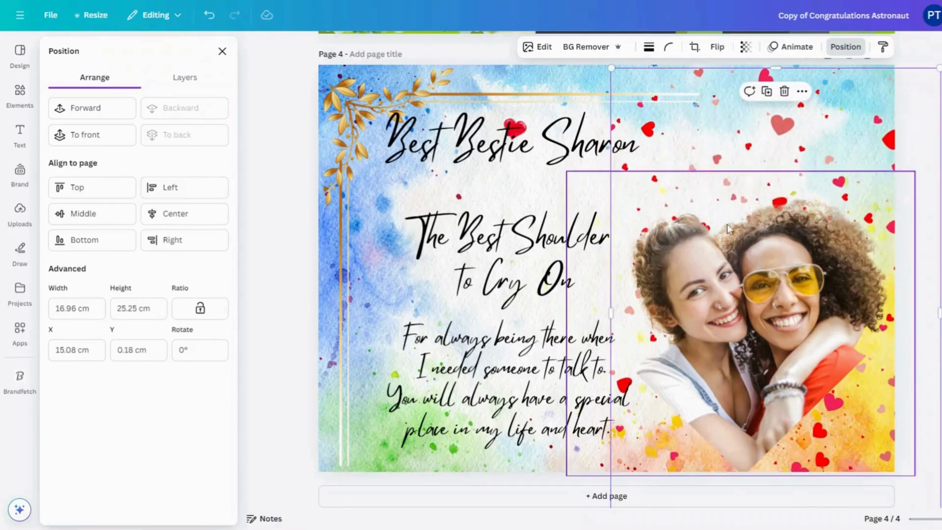
{"action": "left_click", "coordinate": [802, 91]}
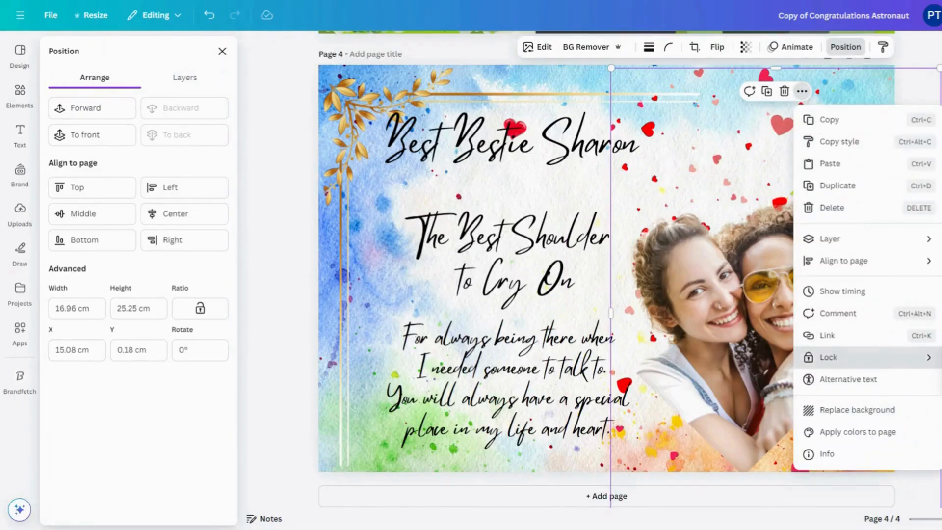
{"action": "left_click", "coordinate": [834, 361]}
- Review the finished certificate in full-screen view and look back over the award designs on pages 3 and 2
{"action": "left_click", "coordinate": [19, 94]}
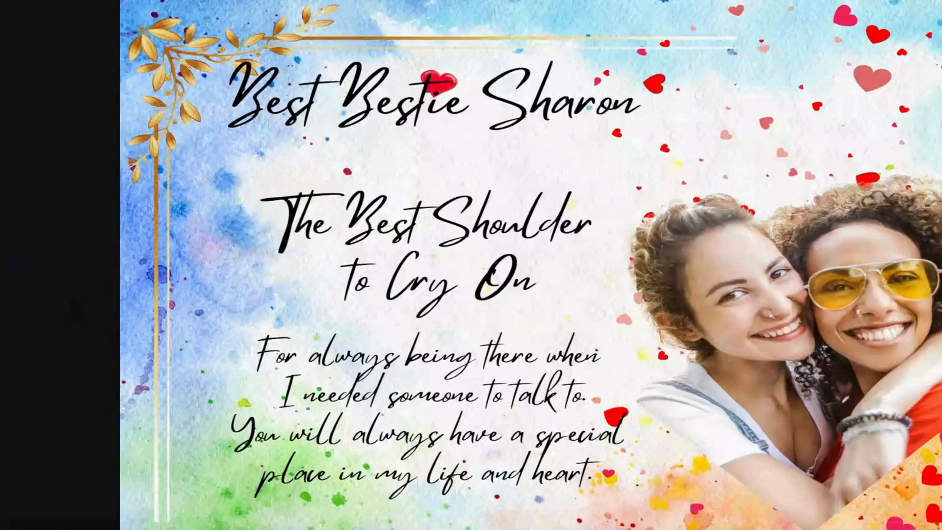
{"action": "key", "text": "Escape"}
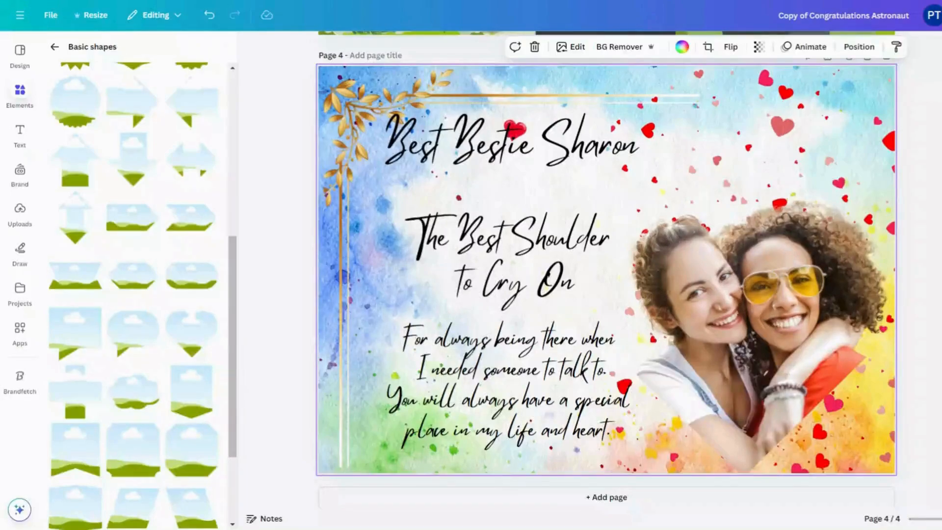
{"action": "scroll", "coordinate": [713, 314], "scroll_direction": "up", "scroll_amount": 3}
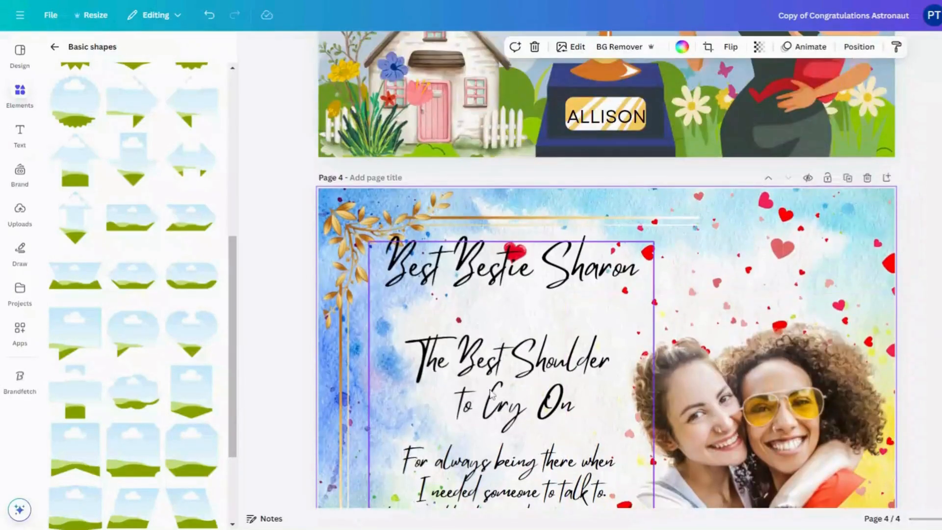
{"action": "scroll", "coordinate": [714, 330], "scroll_direction": "up", "scroll_amount": 1}
{"action": "scroll", "coordinate": [564, 187], "scroll_direction": "up", "scroll_amount": 5}
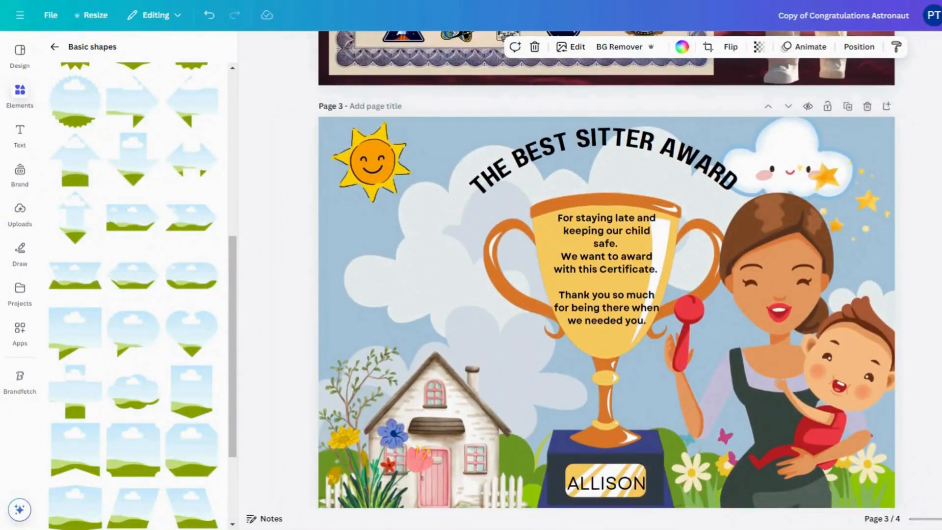
{"action": "scroll", "coordinate": [606, 270], "scroll_direction": "up", "scroll_amount": 6}
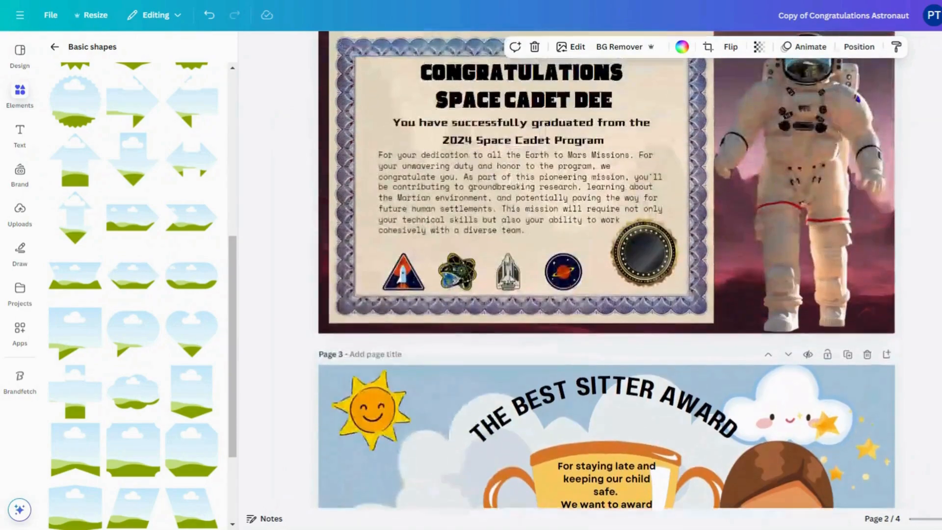